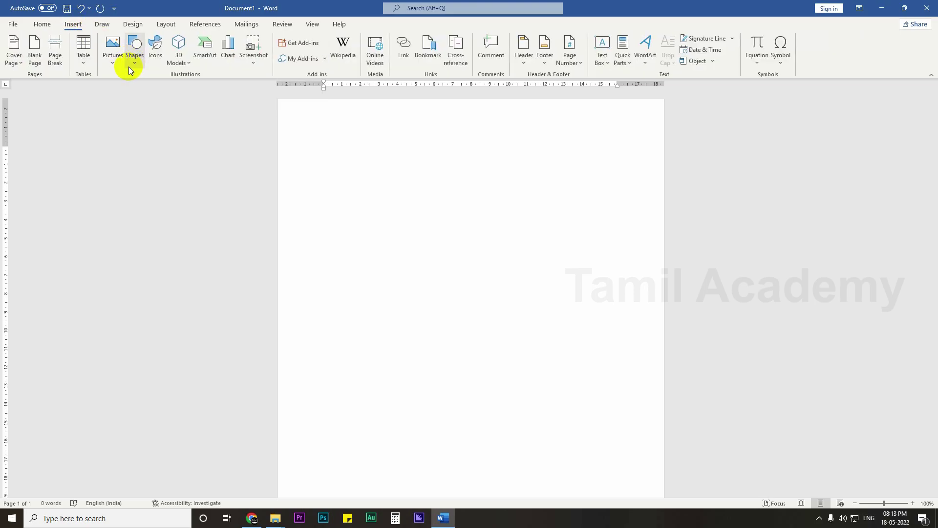
# Insert the mother-breastfeeding icon image from the Pictures folder, appearing at 19.03 × 15.92 cm
pyautogui.click(120, 66)
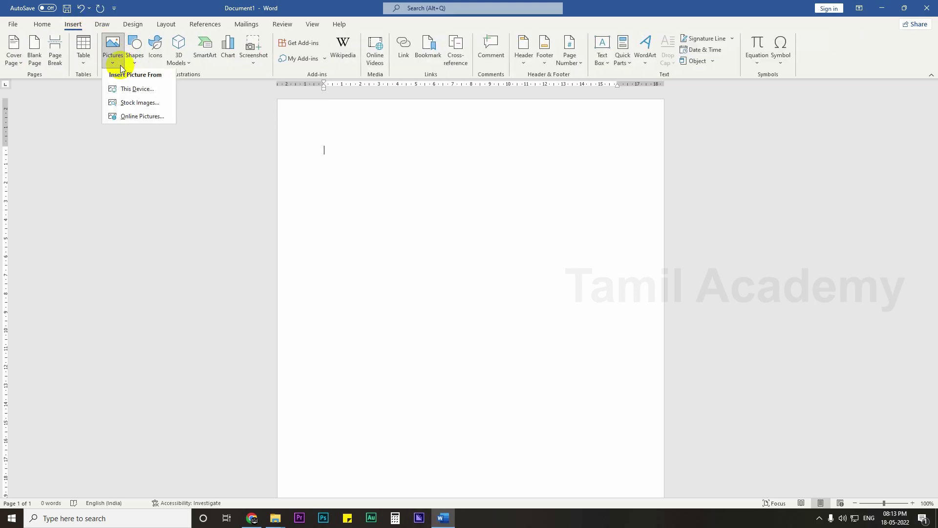
pyautogui.click(115, 92)
pyautogui.scroll(-1, 277, 177)
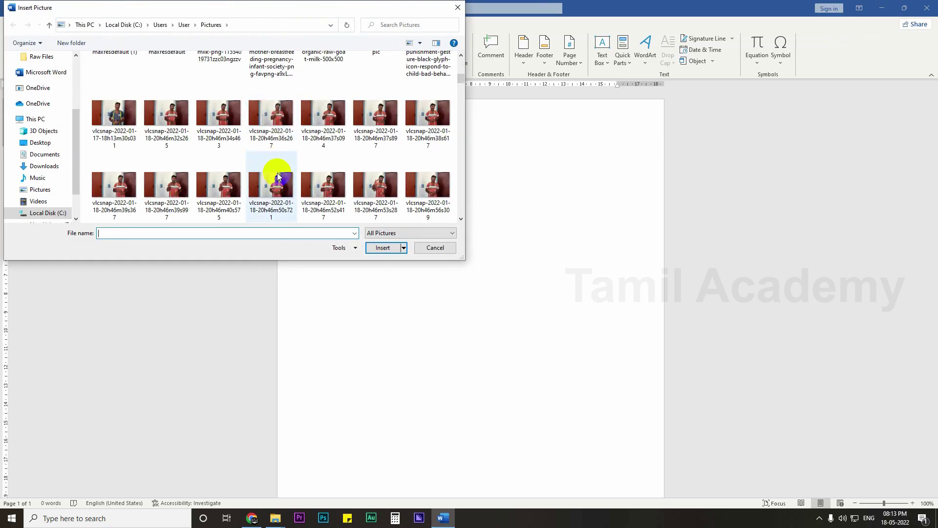
pyautogui.scroll(5, 277, 177)
pyautogui.scroll(-1, 278, 177)
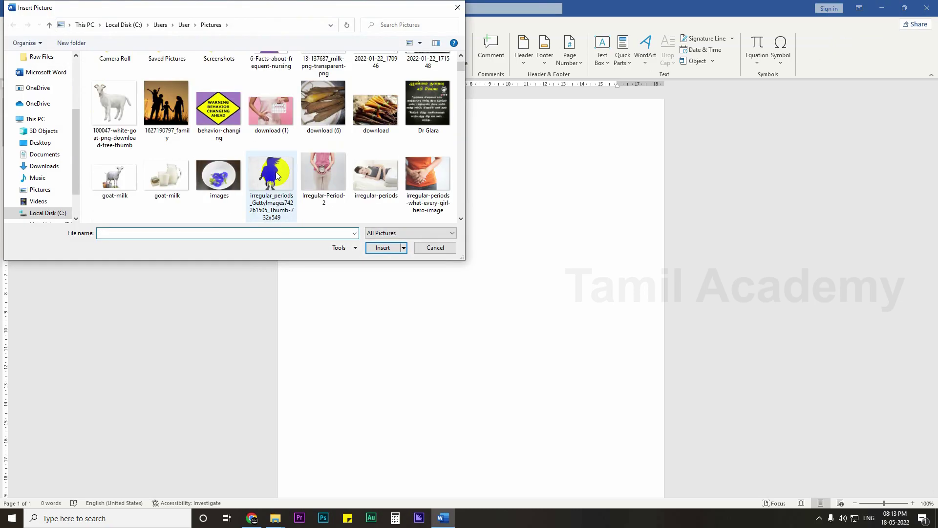
pyautogui.scroll(1, 276, 176)
pyautogui.scroll(-1, 218, 167)
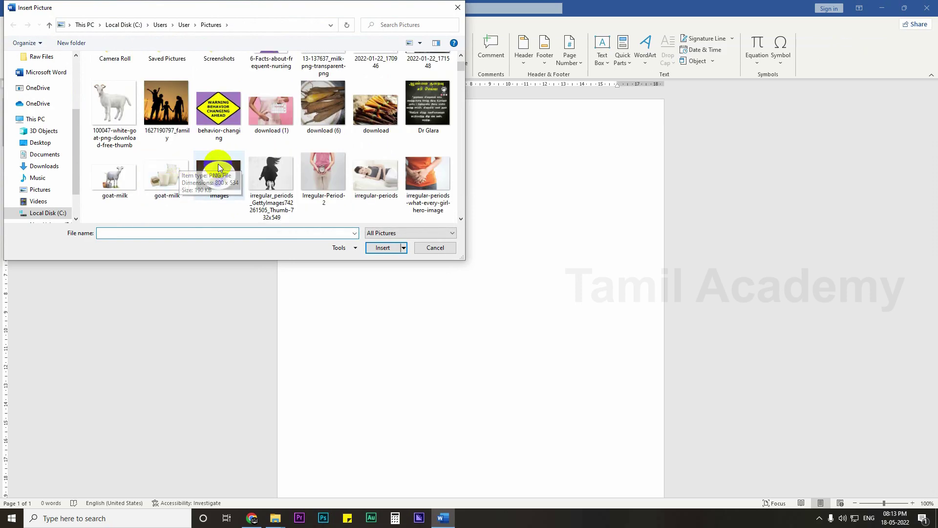
pyautogui.scroll(-1, 218, 167)
pyautogui.click(271, 174)
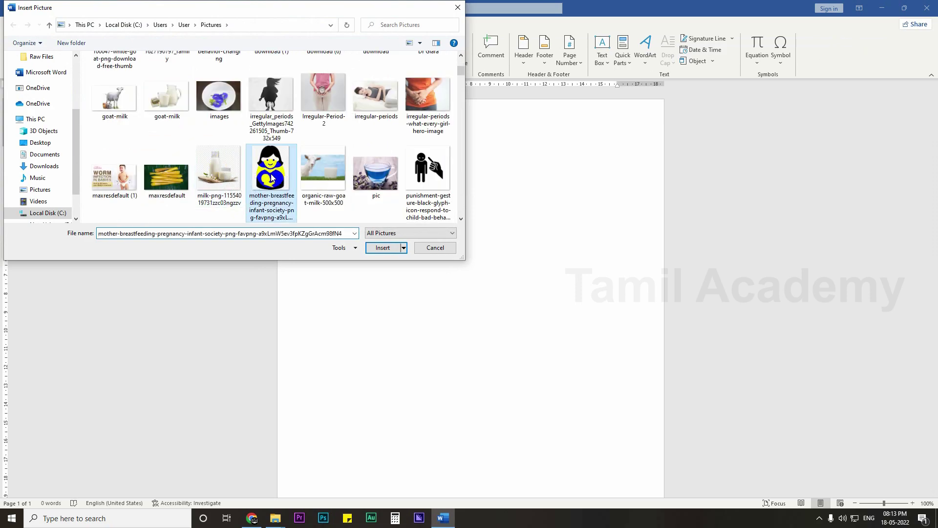
pyautogui.click(386, 247)
pyautogui.click(453, 226)
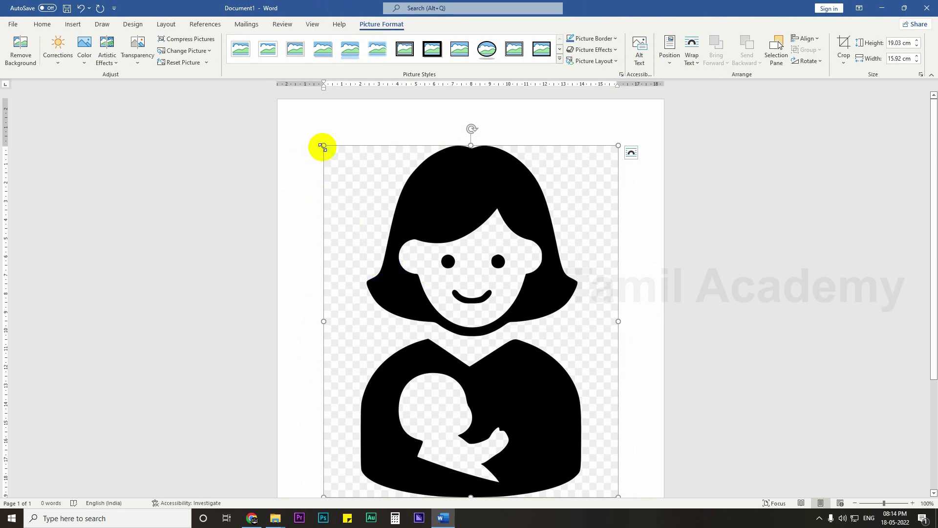
# Drag the picture's corner to scale the mother-and-baby icon down to 8.84 × 7.4 cm
pyautogui.click(599, 521)
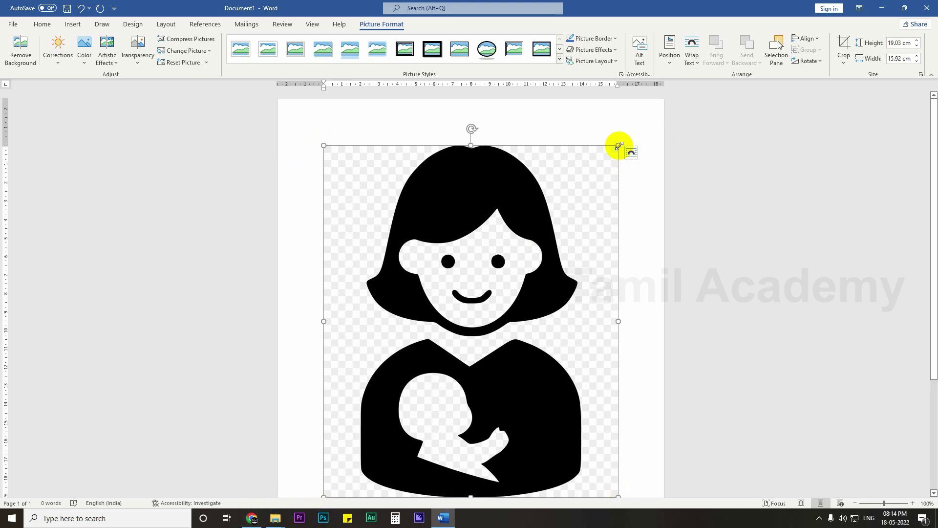
pyautogui.moveTo(618, 145); pyautogui.dragTo(247, 331)
pyautogui.click(492, 253)
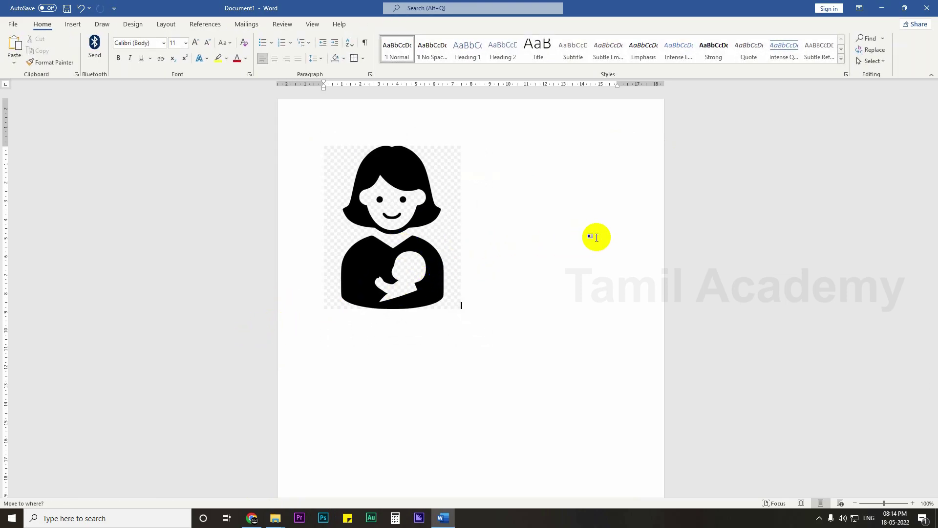
pyautogui.moveTo(459, 251); pyautogui.dragTo(566, 239)
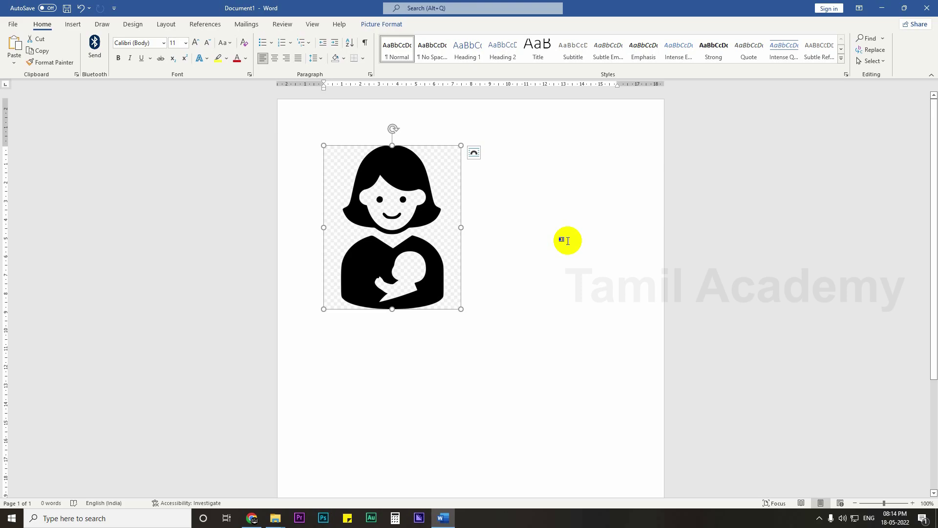
# Browse the Picture Styles gallery for the mother-and-baby picture without applying one, then show the Corrections presets
pyautogui.click(349, 247)
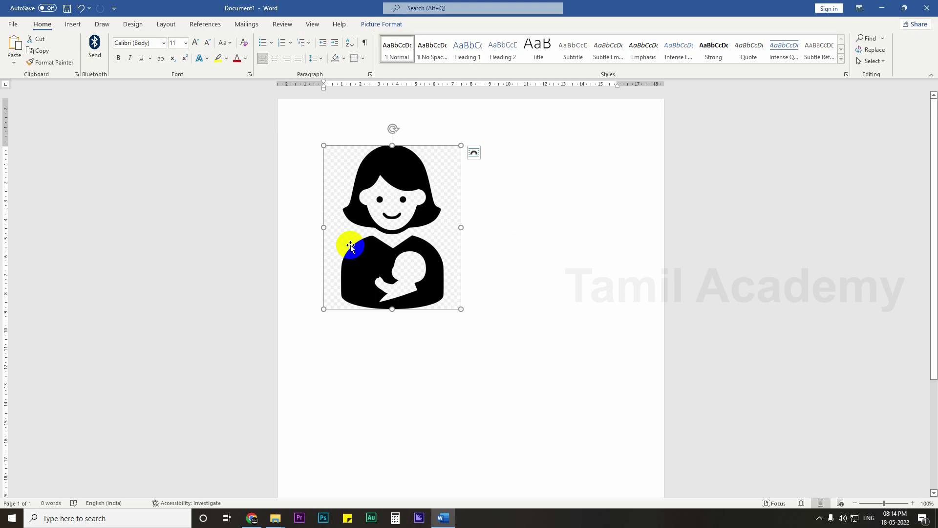
pyautogui.click(524, 223)
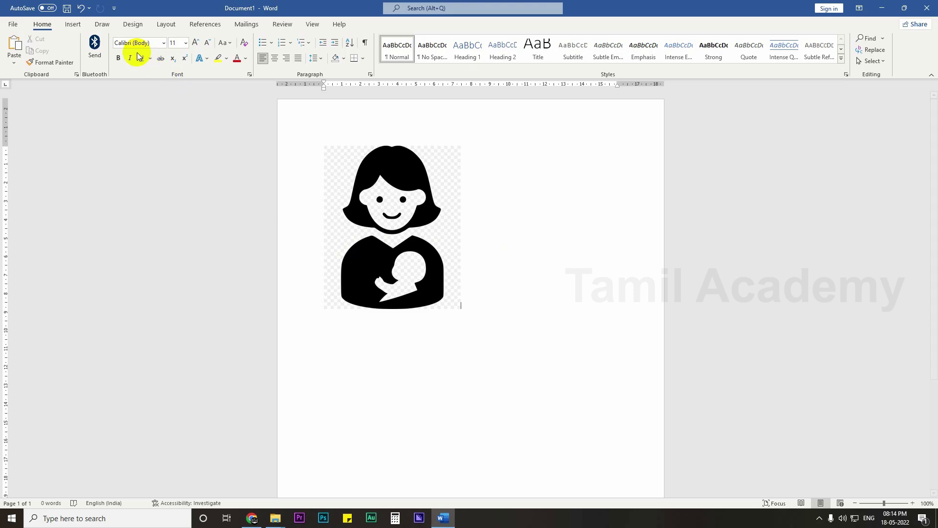
pyautogui.click(396, 234)
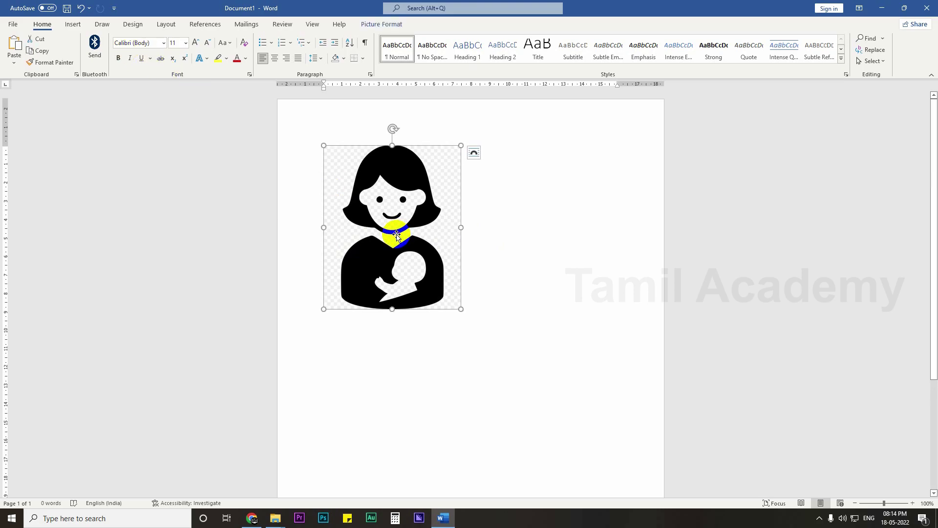
pyautogui.click(384, 25)
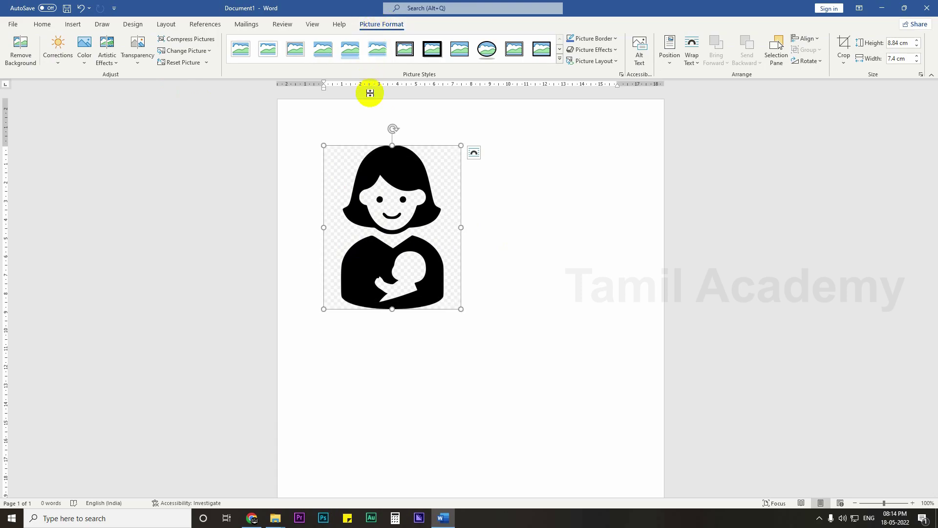
pyautogui.click(386, 155)
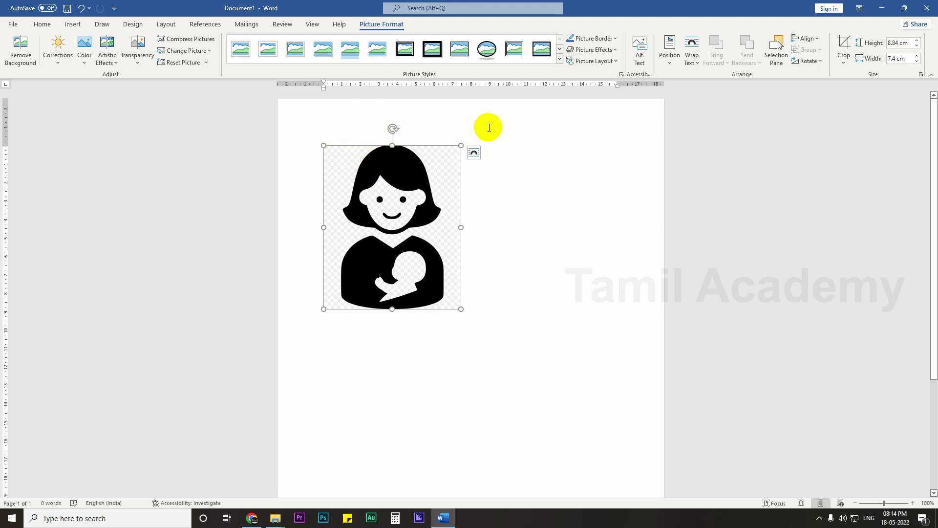
pyautogui.click(377, 165)
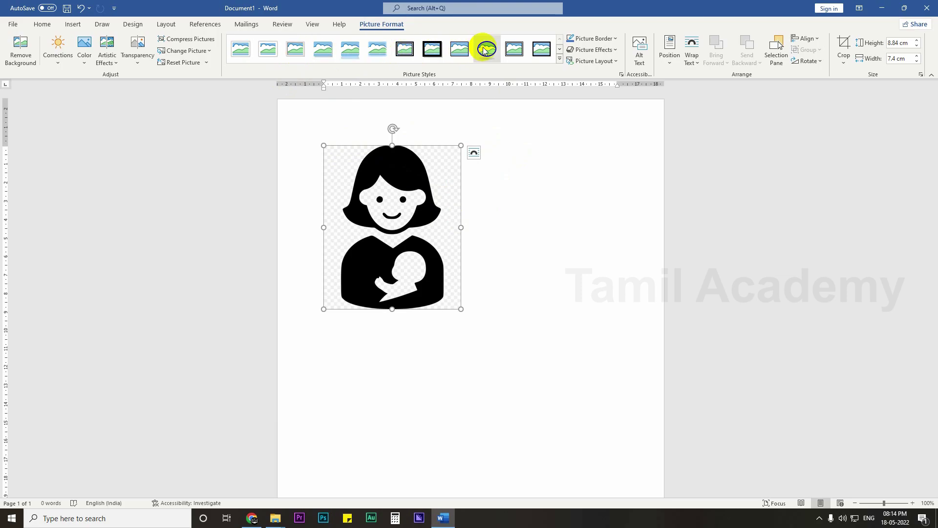
pyautogui.click(559, 49)
pyautogui.click(559, 59)
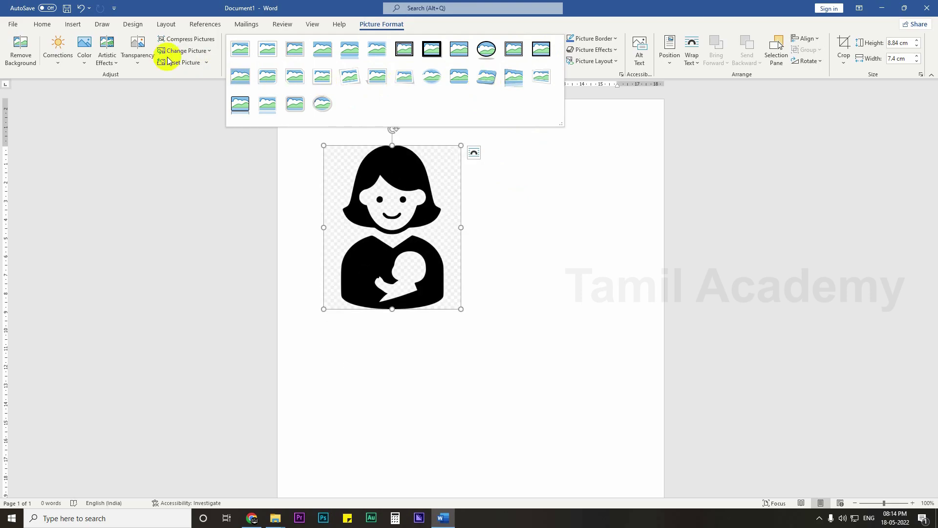
pyautogui.click(58, 60)
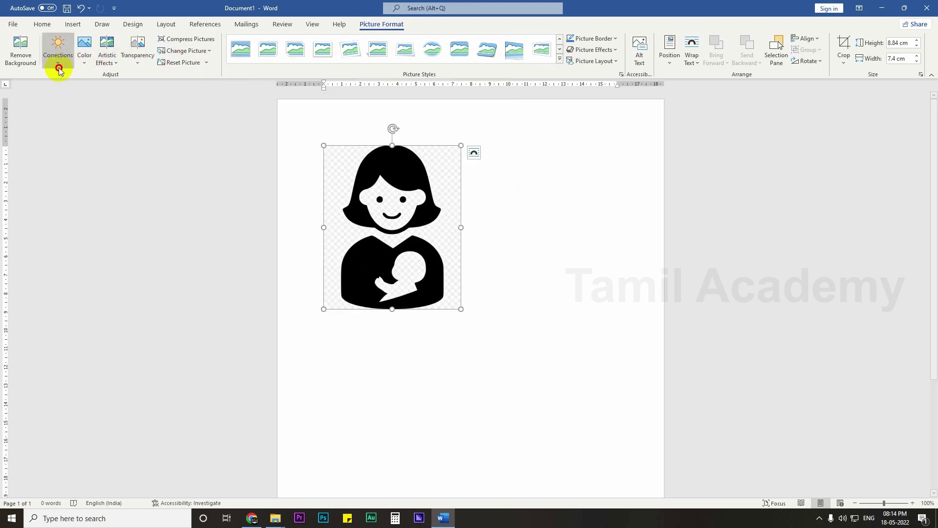
pyautogui.click(20, 53)
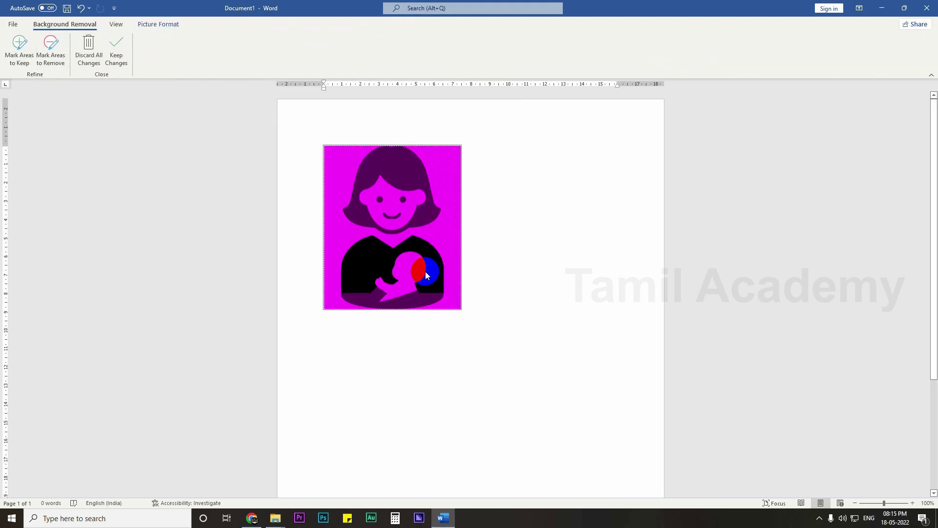
pyautogui.click(110, 42)
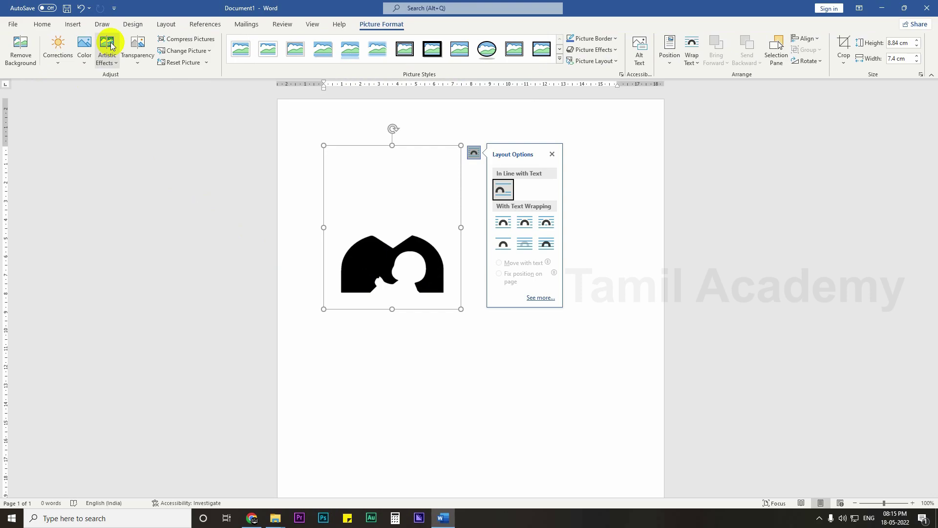
pyautogui.click(609, 149)
pyautogui.hotkey('ctrl', 'z')
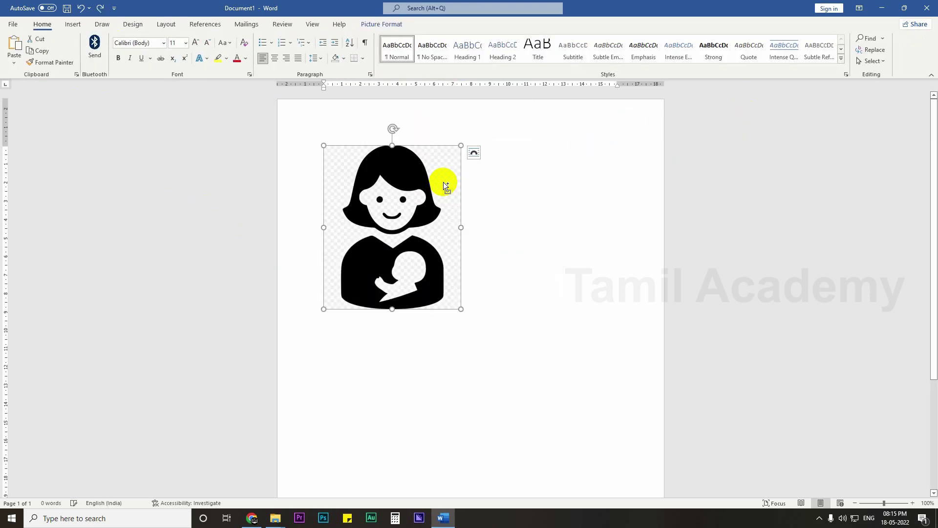
pyautogui.click(392, 27)
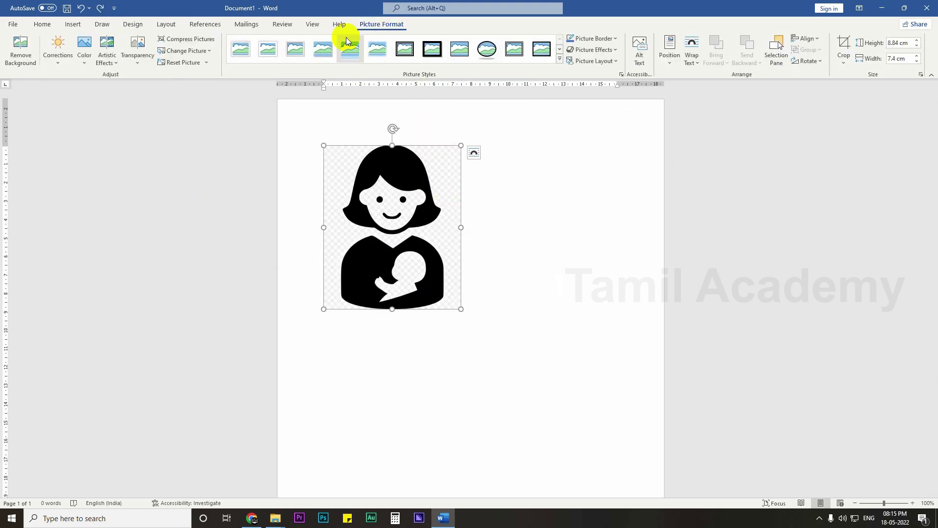
pyautogui.click(31, 62)
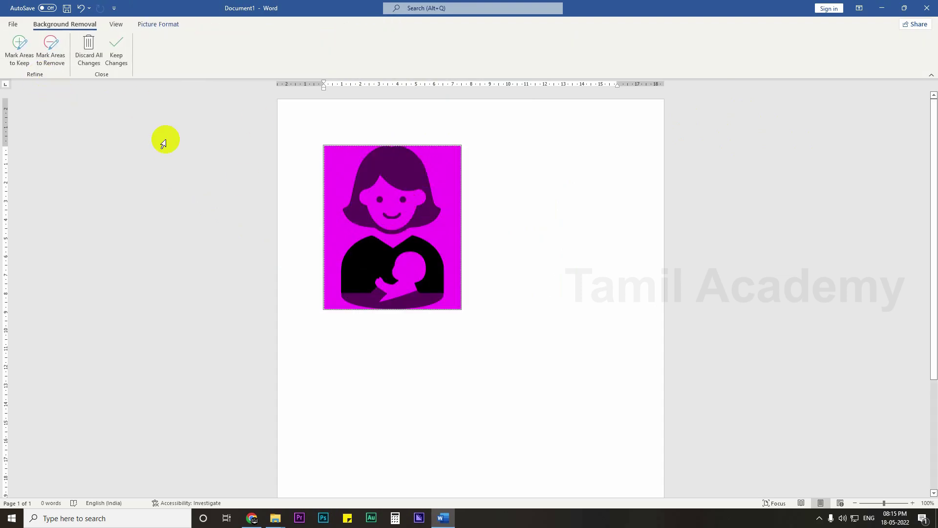
pyautogui.click(23, 53)
pyautogui.press('Escape')
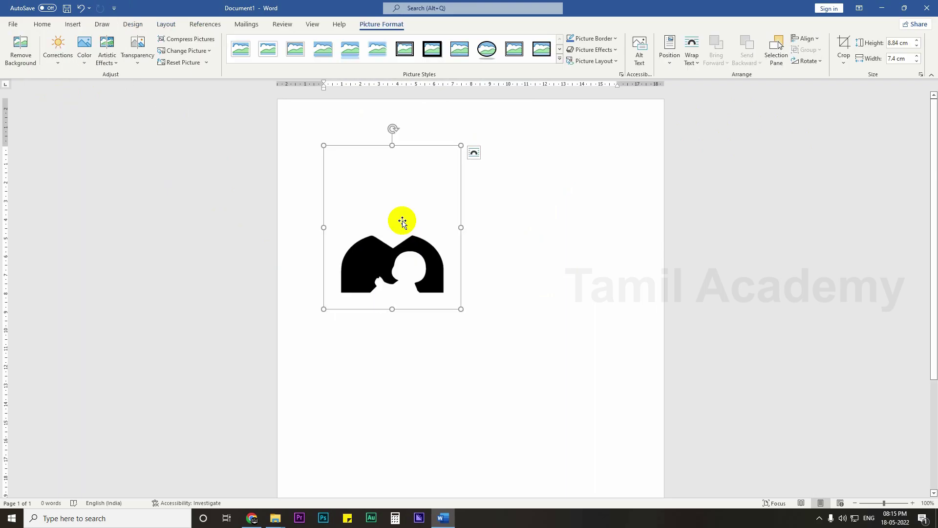
pyautogui.hotkey('ctrl', 'z')
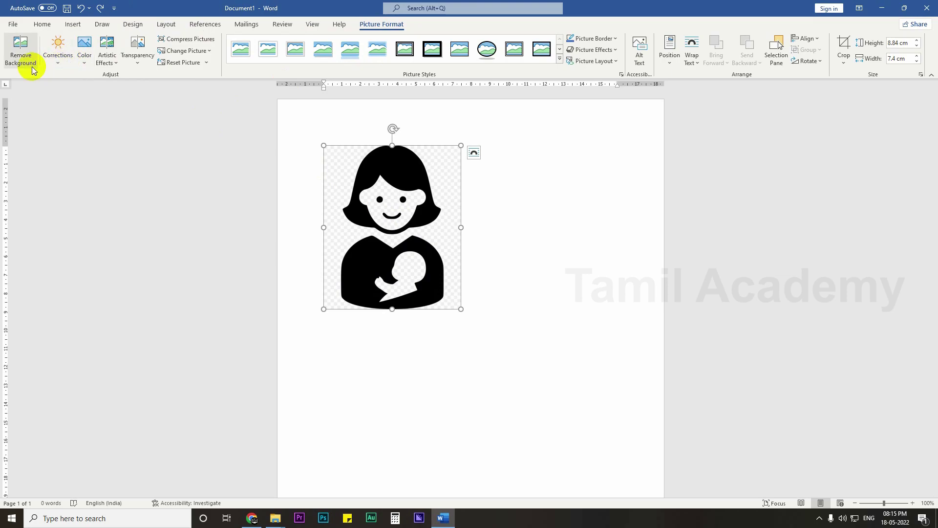
pyautogui.click(57, 58)
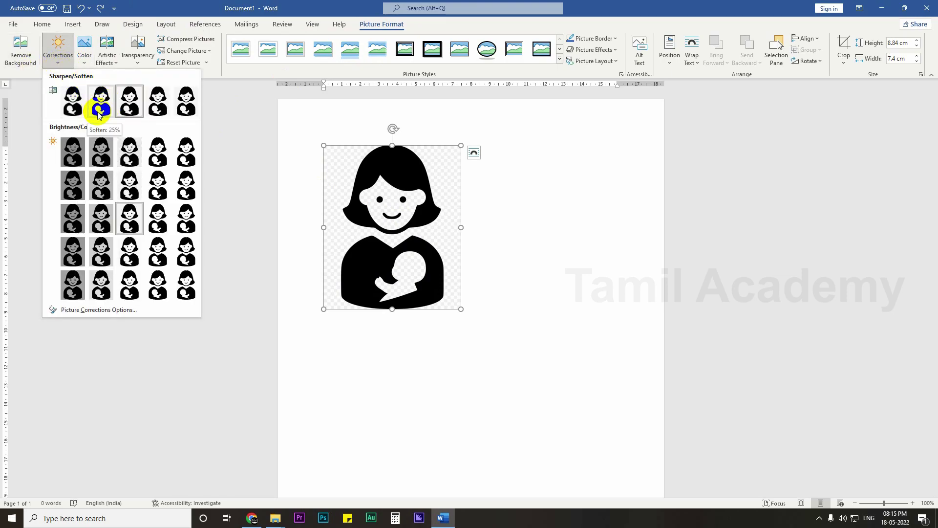
# Apply a brightness/contrast correction preset and recolour the mother-and-baby picture yellow
pyautogui.click(120, 178)
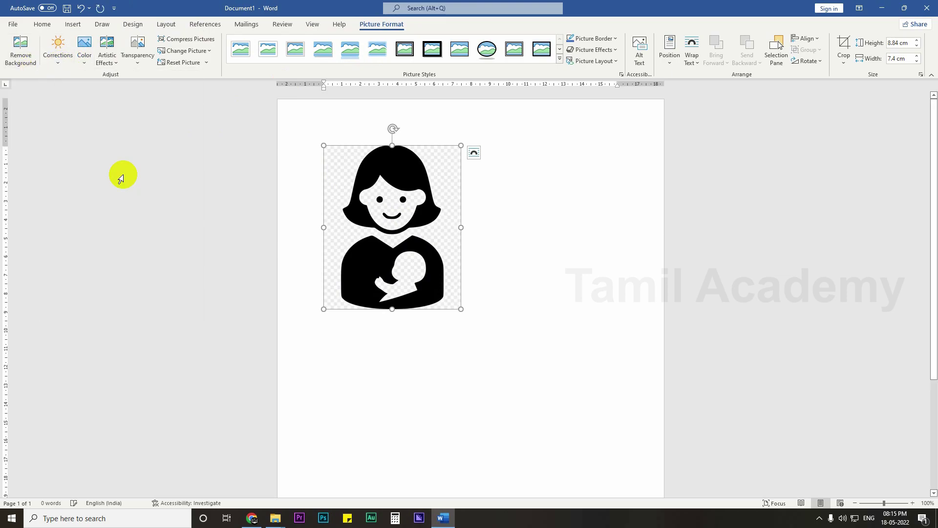
pyautogui.click(59, 58)
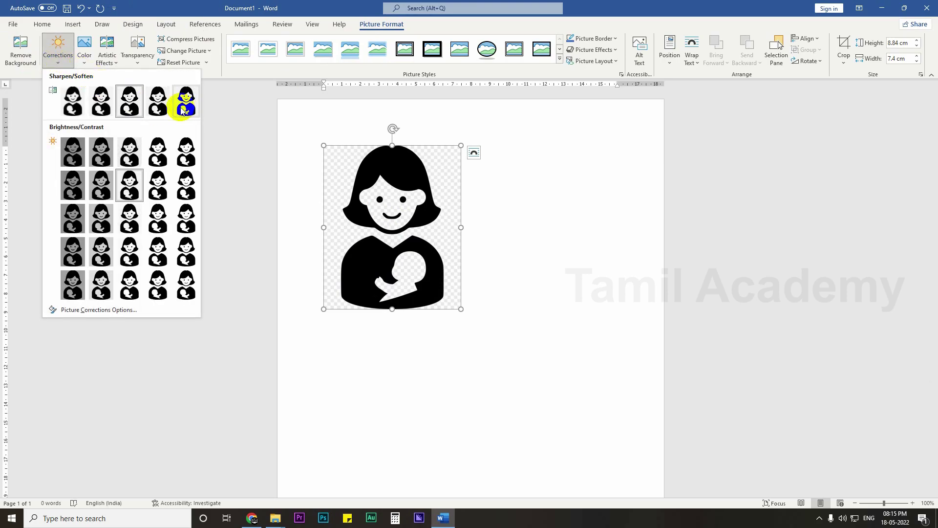
pyautogui.click(160, 110)
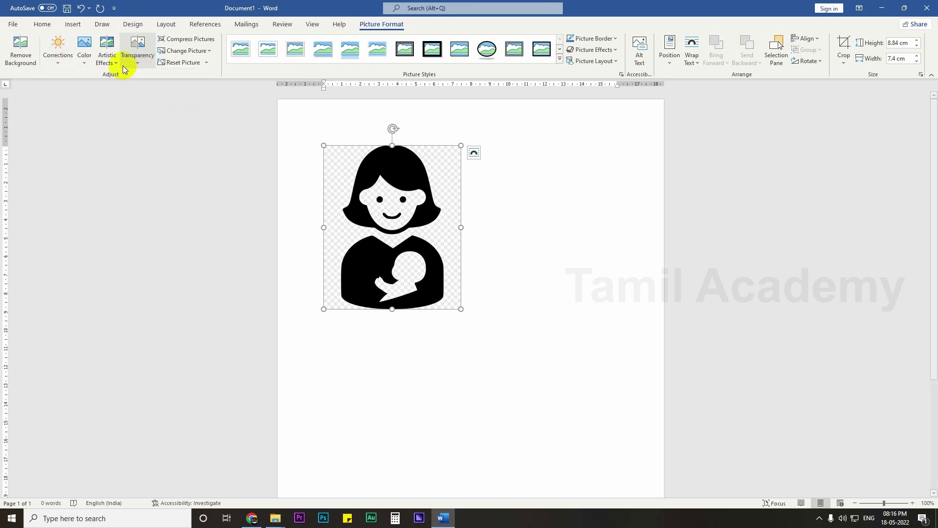
pyautogui.click(81, 59)
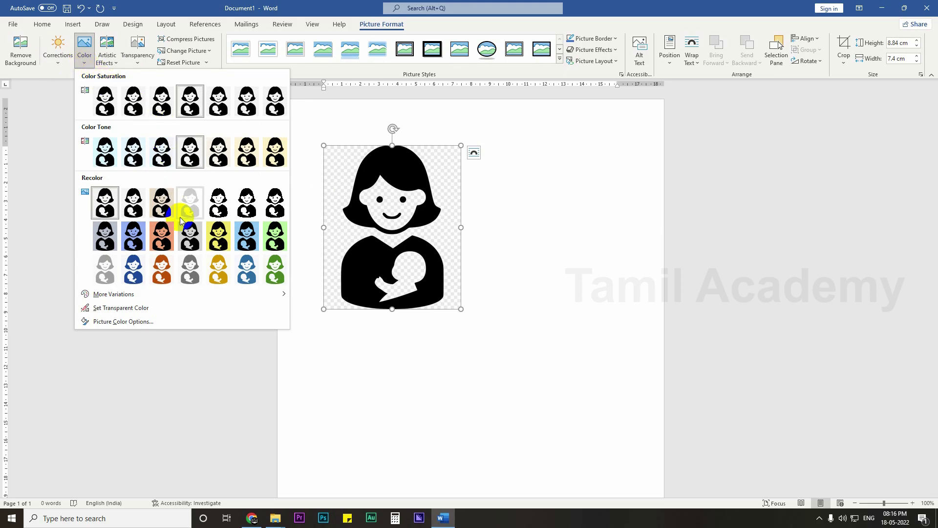
pyautogui.click(210, 239)
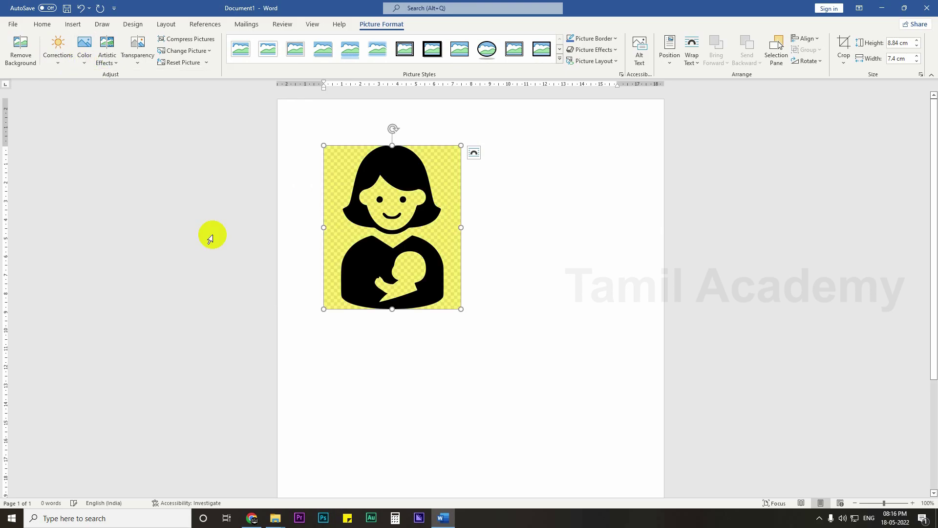
# Look through the Artistic Effects and Transparency presets, closing the gallery without applying one
pyautogui.click(106, 57)
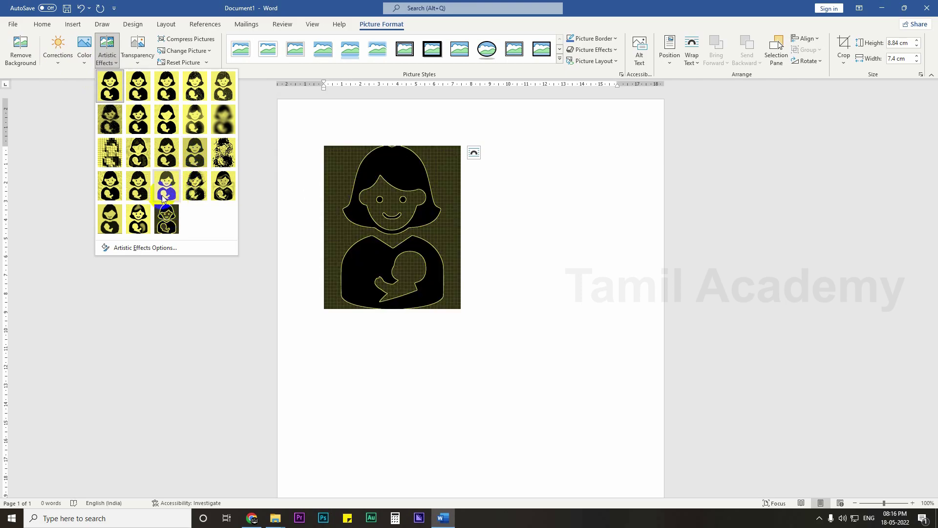
pyautogui.click(140, 57)
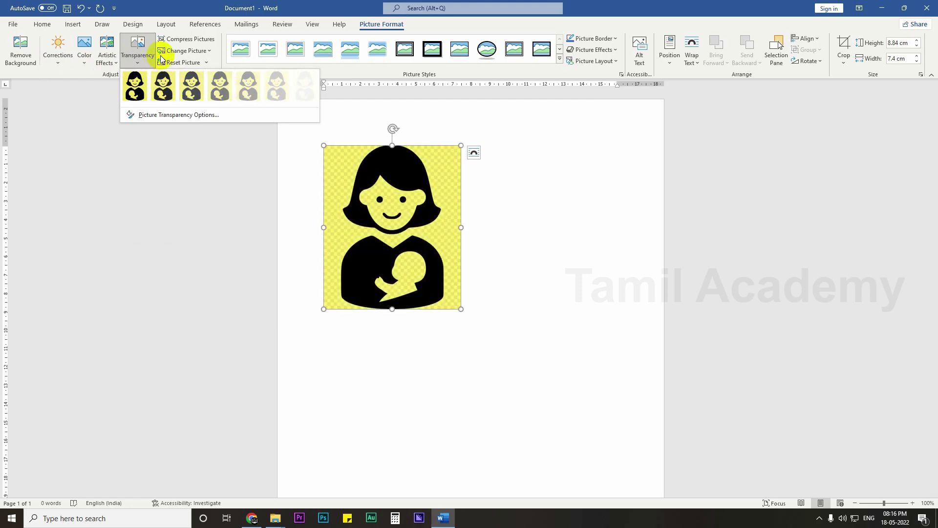
pyautogui.click(139, 63)
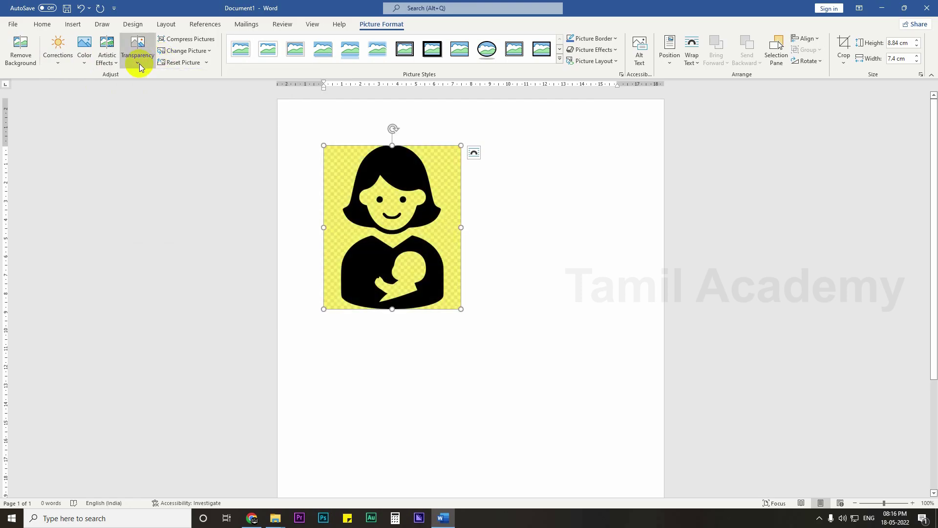
pyautogui.click(560, 60)
pyautogui.click(618, 40)
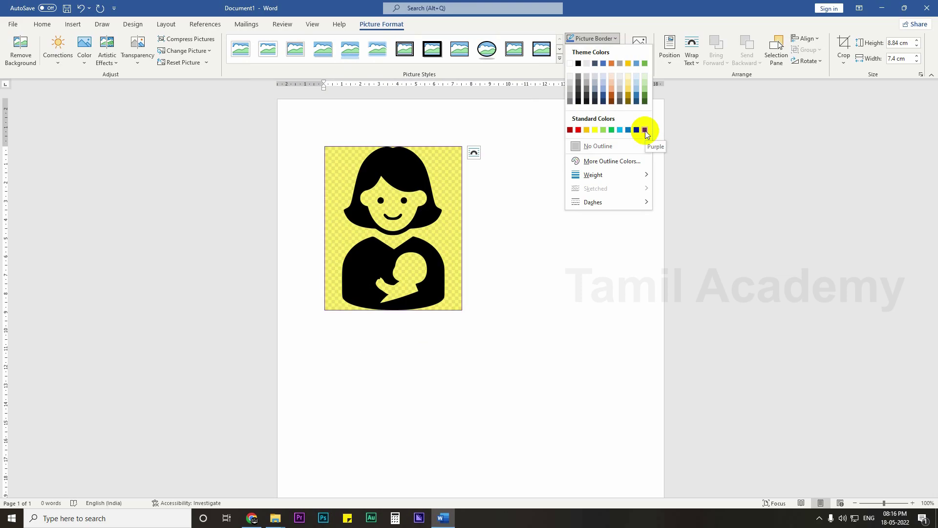
pyautogui.moveTo(632, 174)
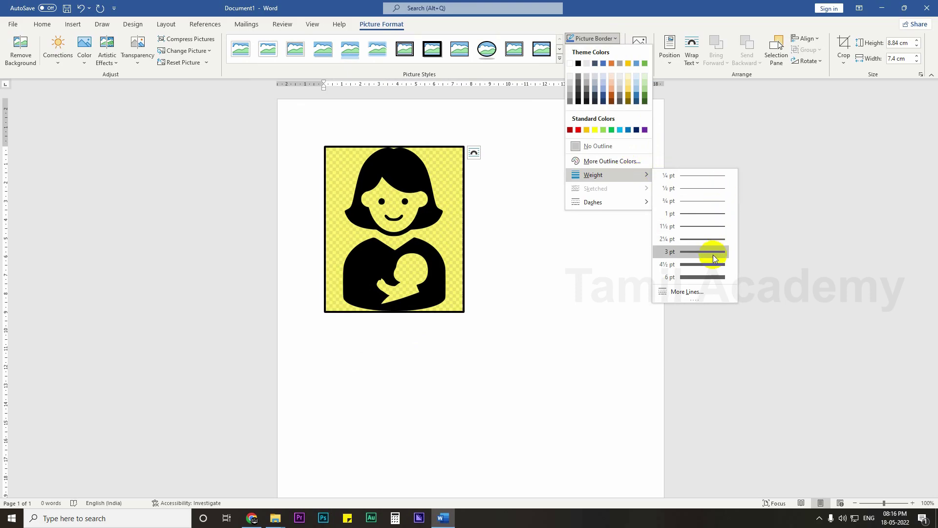
pyautogui.click(623, 23)
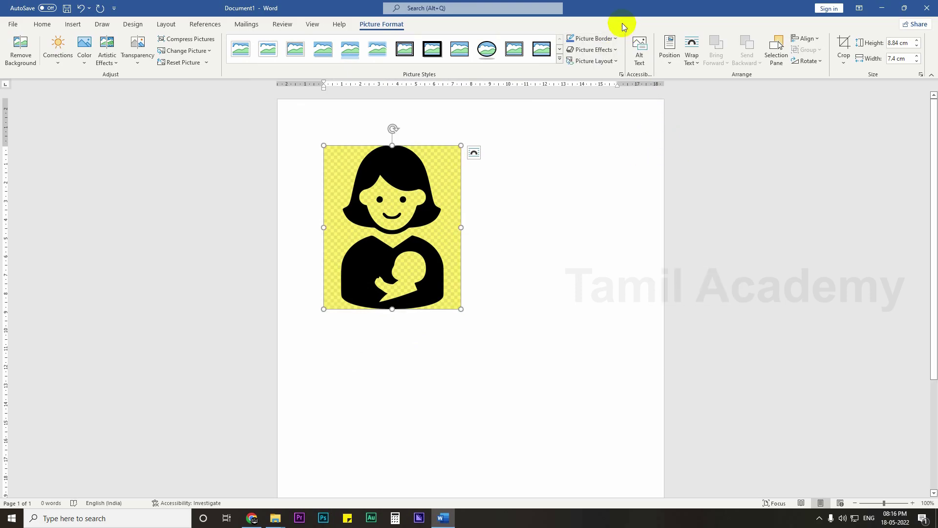
pyautogui.click(560, 181)
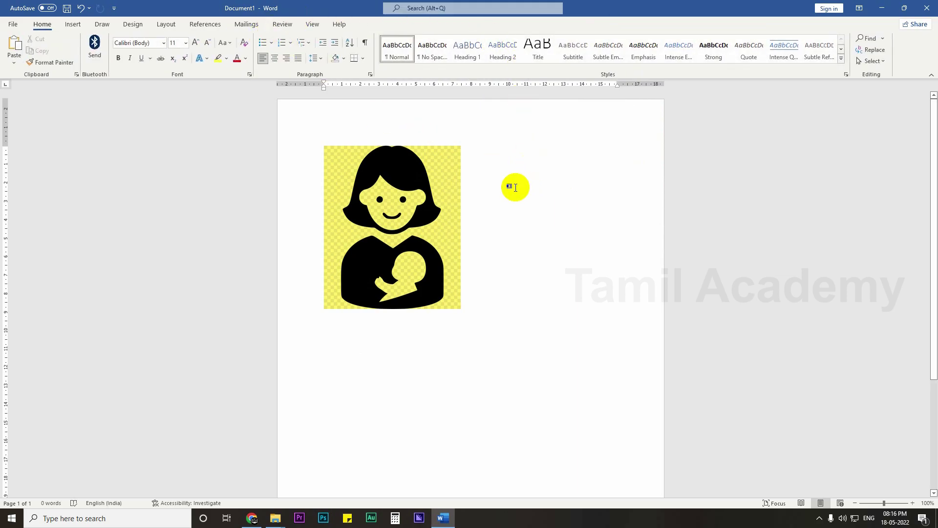
# Select the yellow mother-and-baby picture, deselecting and reselecting it once
pyautogui.click(454, 189)
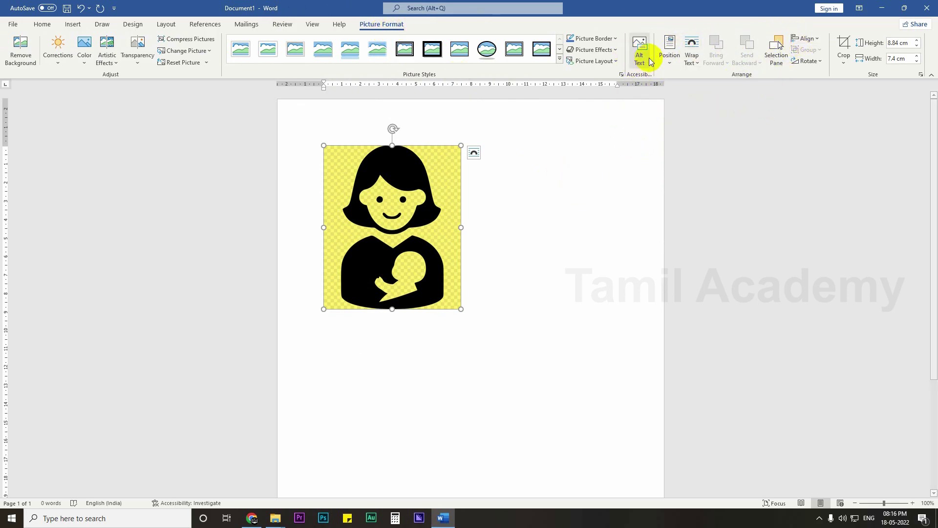
pyautogui.click(572, 178)
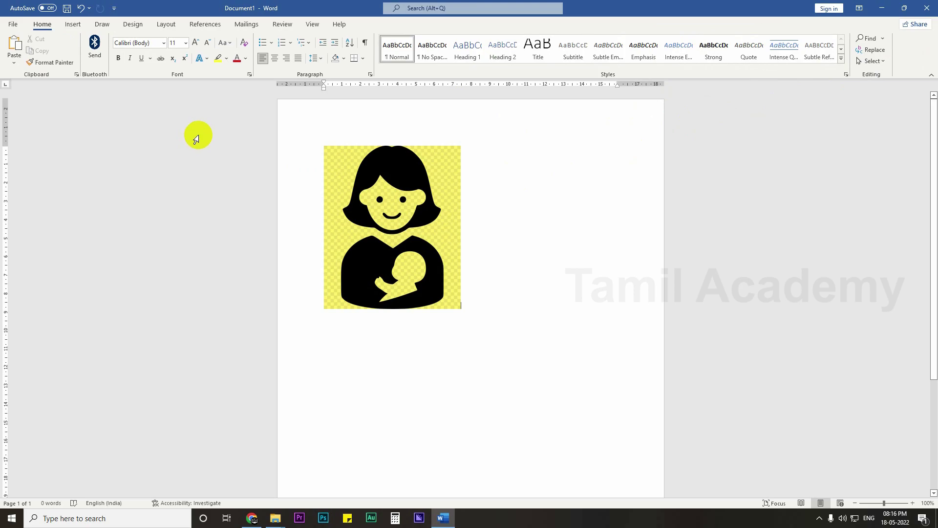
pyautogui.click(386, 176)
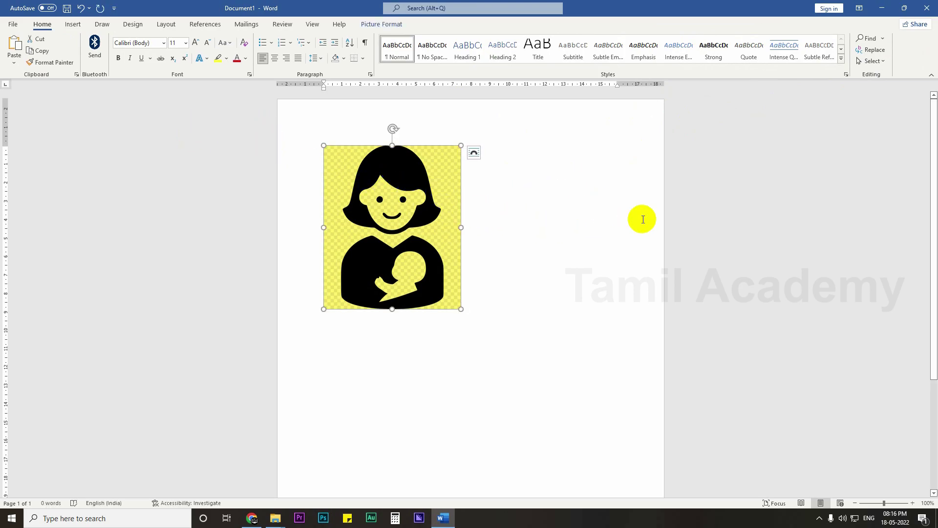
# Draw a tall Rectangle shape to the right of the yellow picture
pyautogui.click(72, 25)
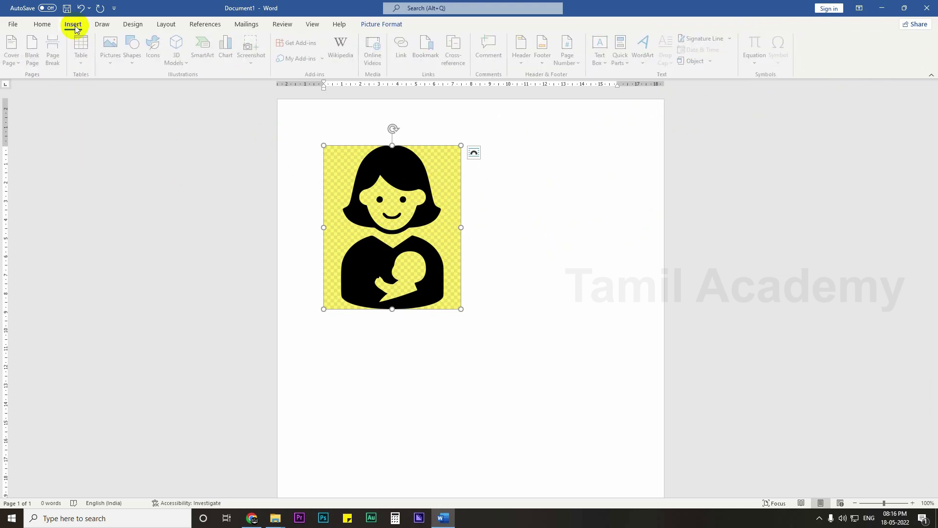
pyautogui.click(135, 53)
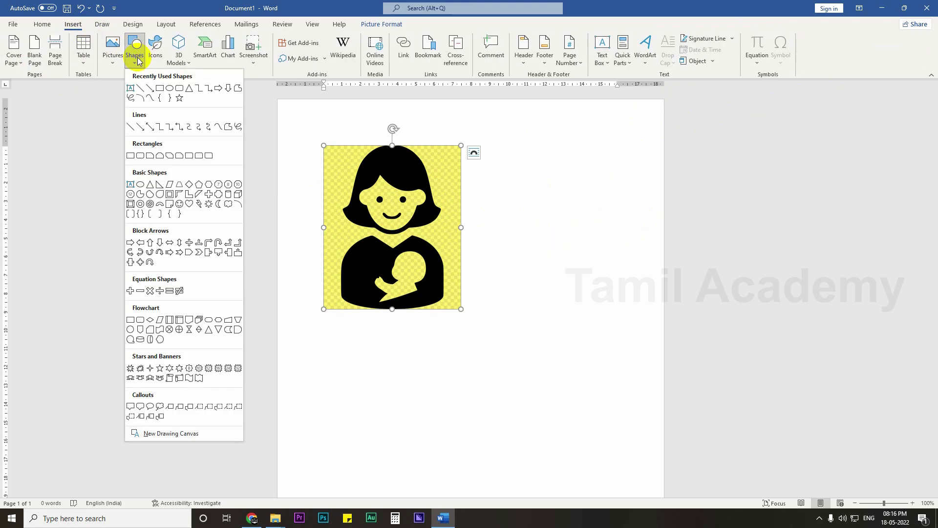
pyautogui.click(161, 89)
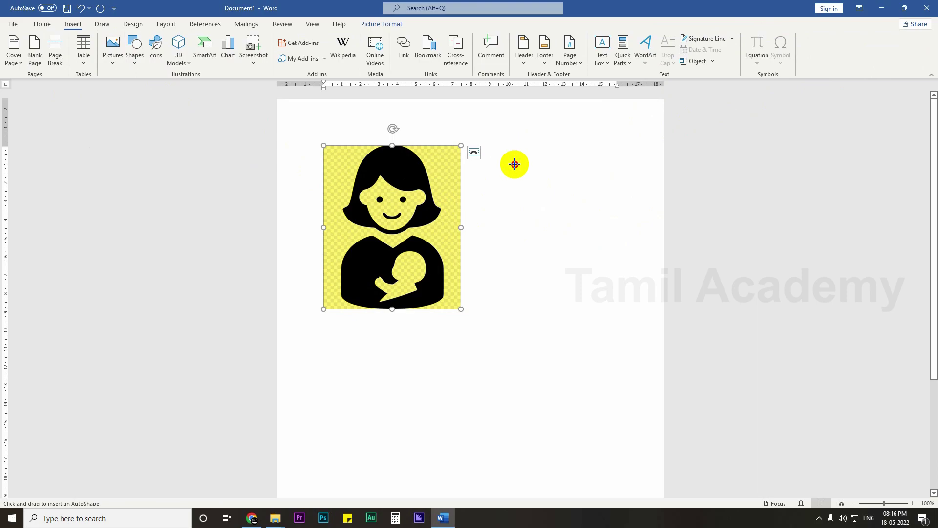
pyautogui.moveTo(509, 150); pyautogui.dragTo(628, 300)
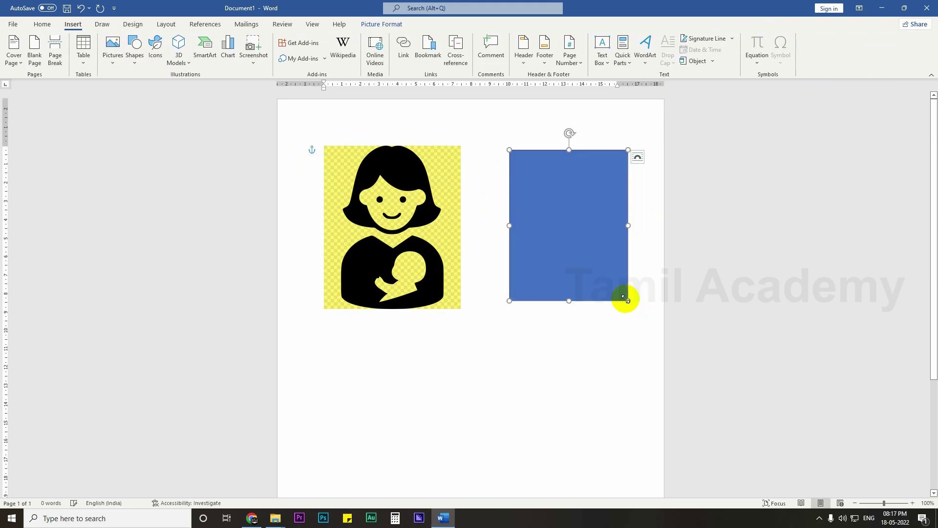
# Reselect the blue rectangle and bring up its Shape Fill options
pyautogui.click(589, 278)
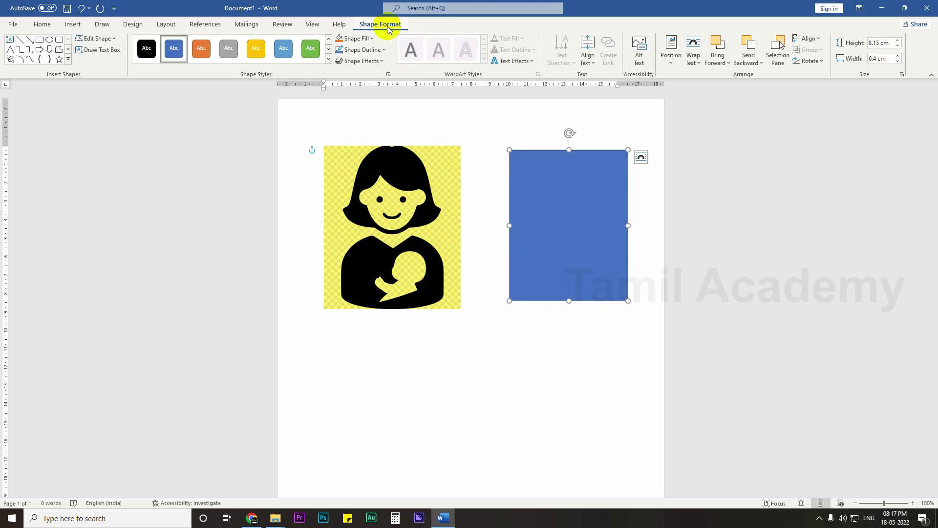
pyautogui.click(532, 425)
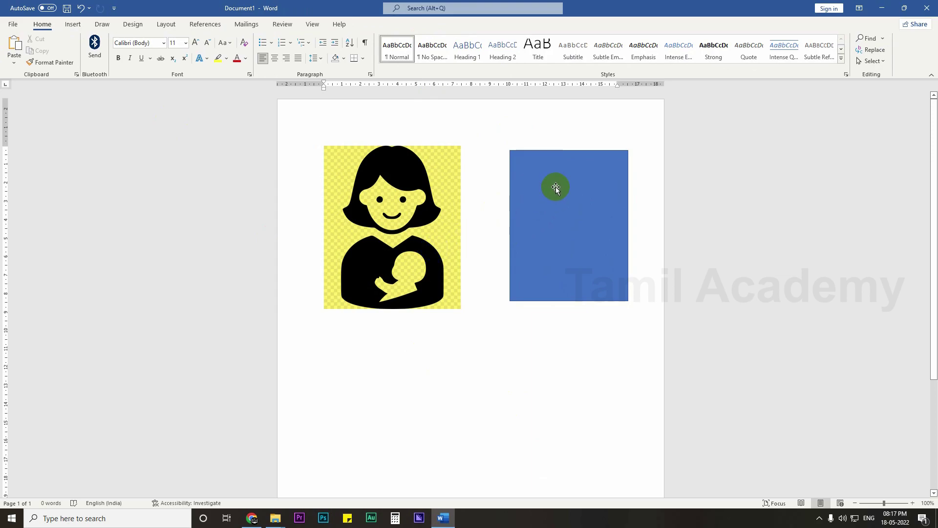
pyautogui.click(556, 187)
pyautogui.press('Escape')
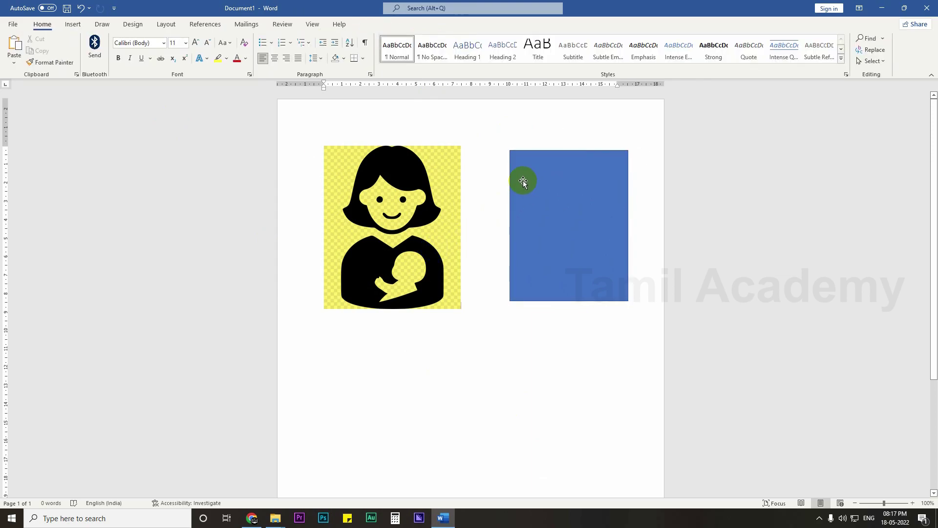
pyautogui.click(523, 182)
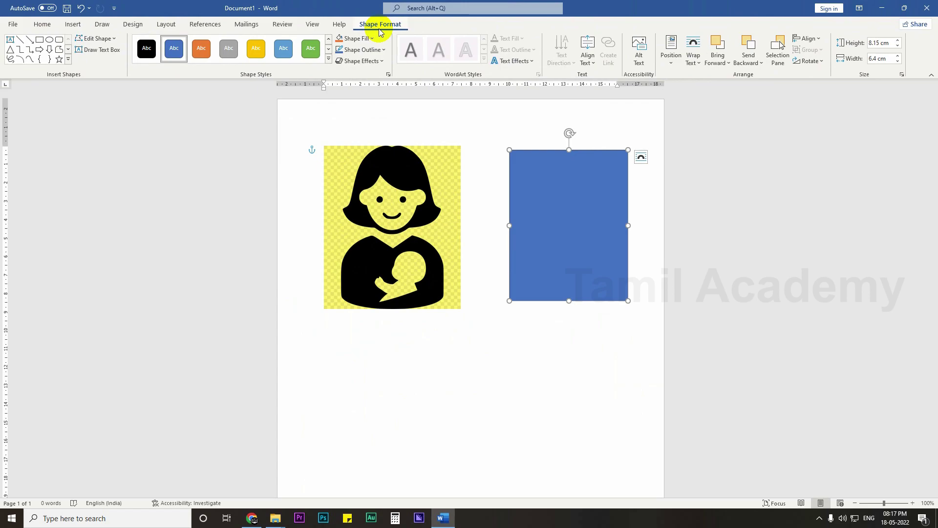
pyautogui.click(520, 174)
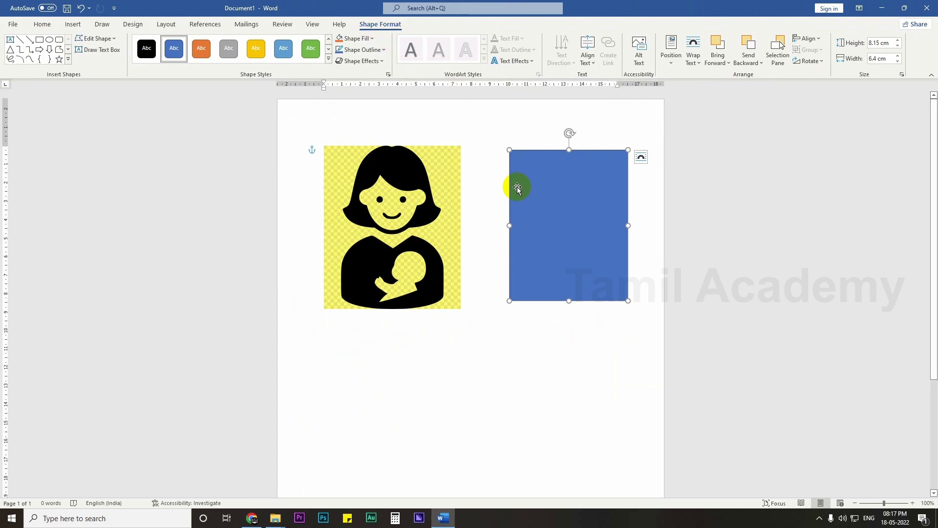
pyautogui.click(374, 39)
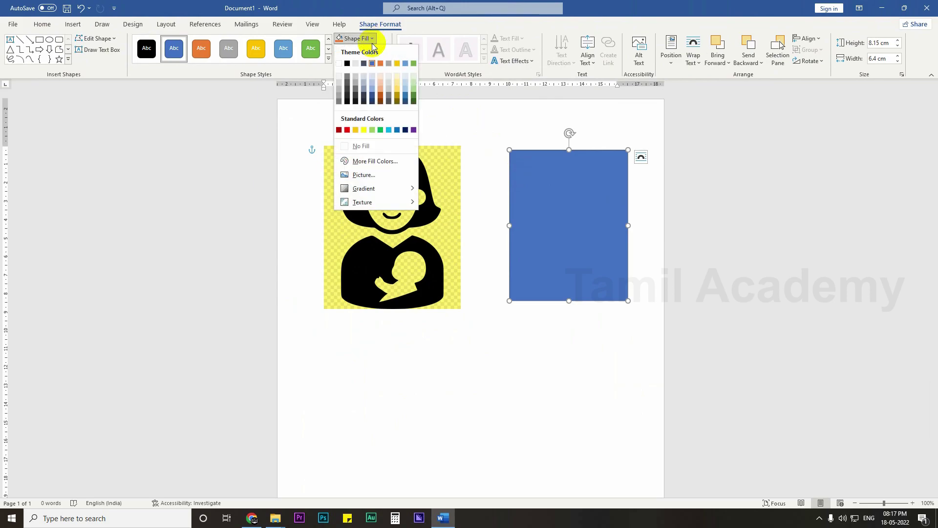
# Fill the rectangle with the mother-breastfeeding image from a file
pyautogui.click(367, 177)
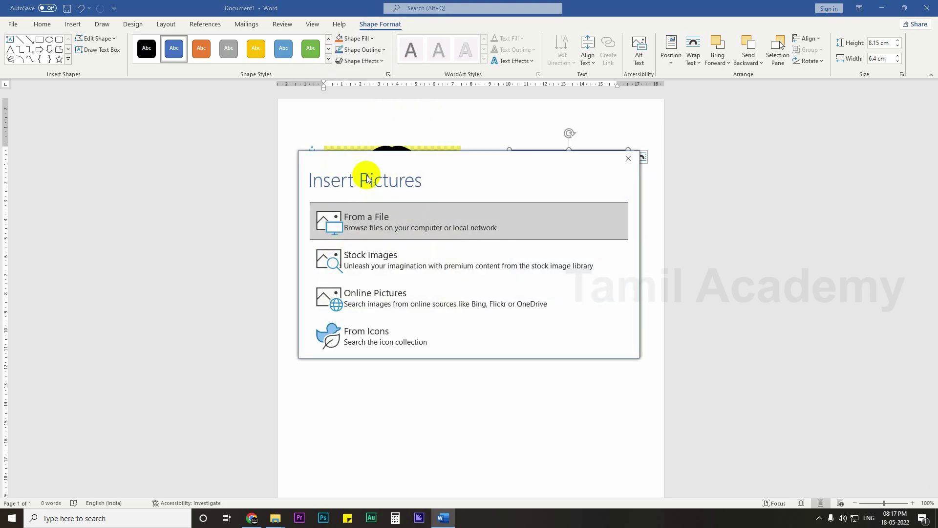
pyautogui.click(371, 234)
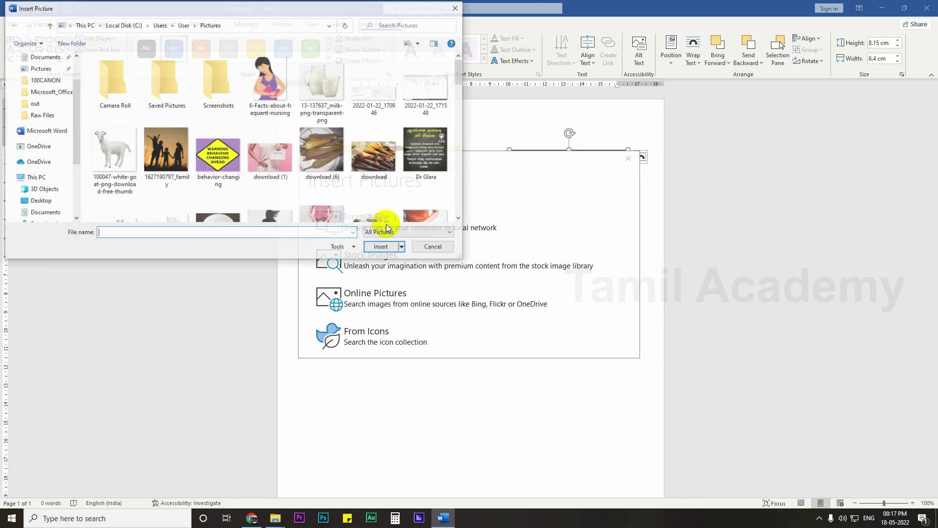
pyautogui.scroll(-5, 340, 175)
pyautogui.click(272, 104)
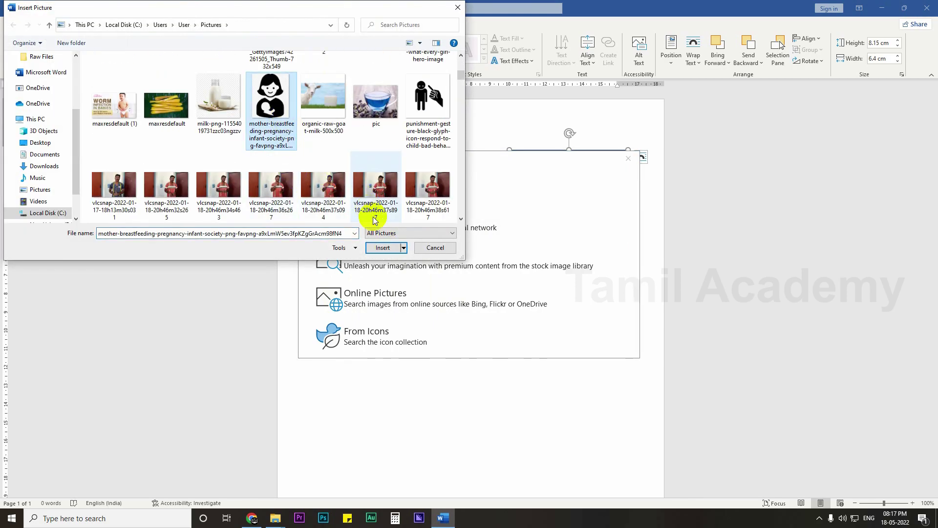
pyautogui.click(382, 247)
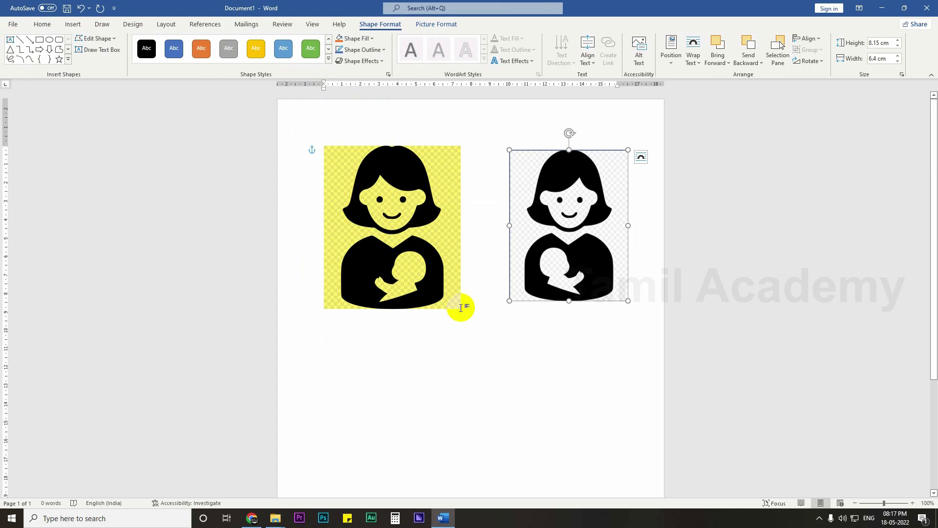
# Move the picture-filled rectangle and shrink it to 3.54 × 2.78 cm near the top right
pyautogui.click(460, 307)
pyautogui.click(562, 286)
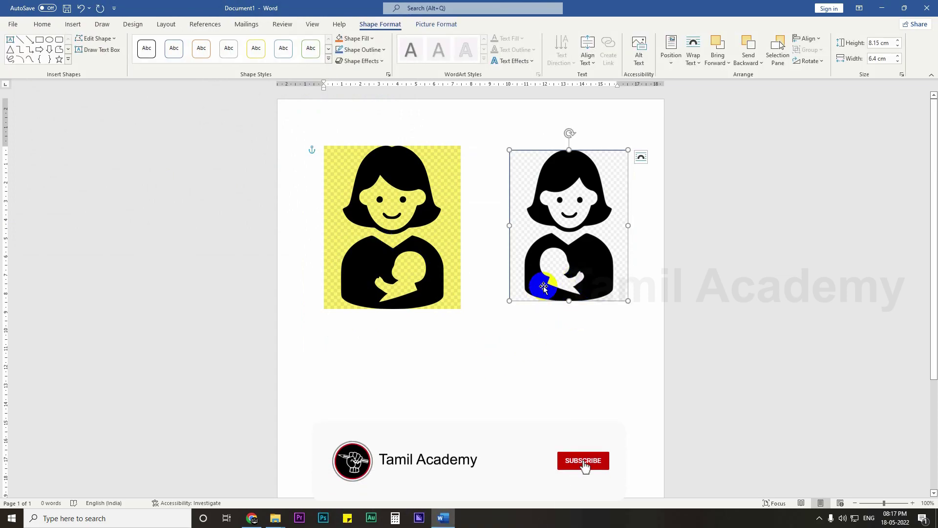
pyautogui.moveTo(543, 286); pyautogui.dragTo(571, 227)
pyautogui.click(620, 342)
pyautogui.click(620, 304)
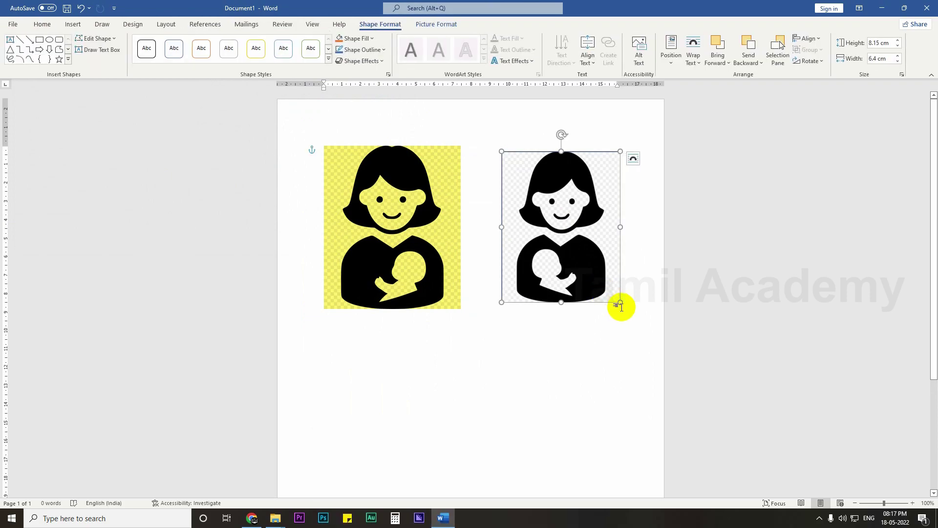
pyautogui.moveTo(620, 301); pyautogui.dragTo(599, 169)
# Remove the outline from the small picture-filled rectangle
pyautogui.click(589, 250)
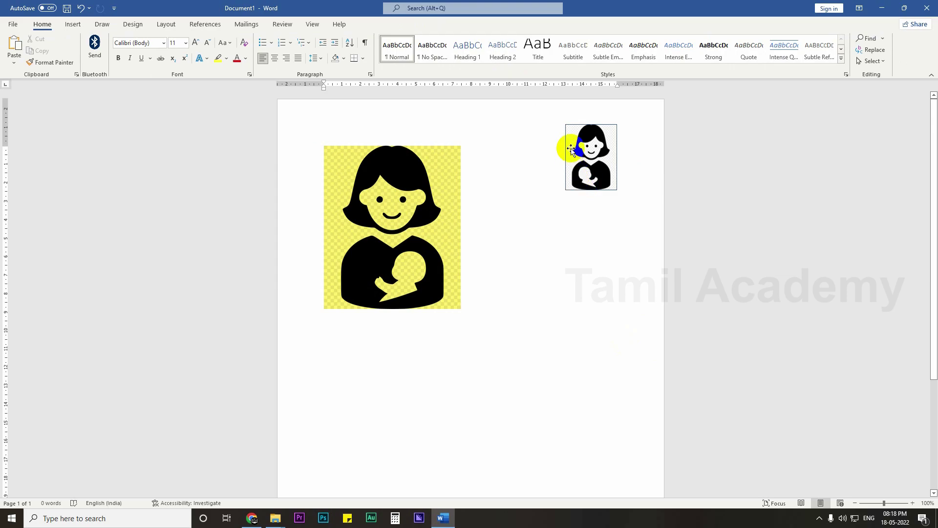
pyautogui.click(598, 138)
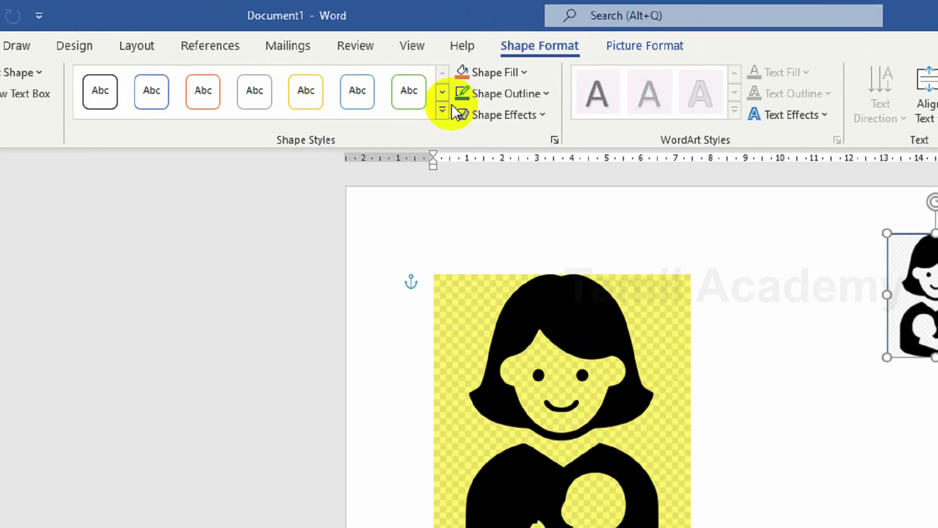
pyautogui.click(521, 73)
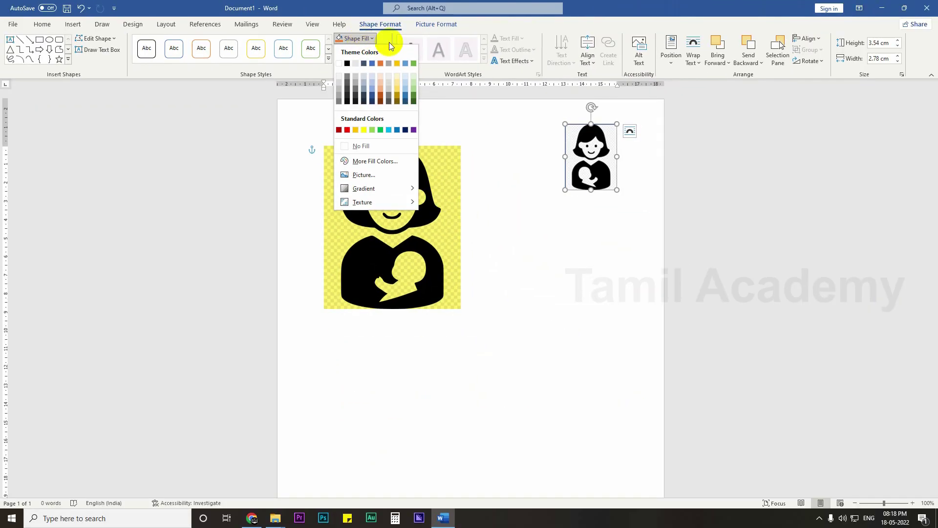
pyautogui.click(550, 83)
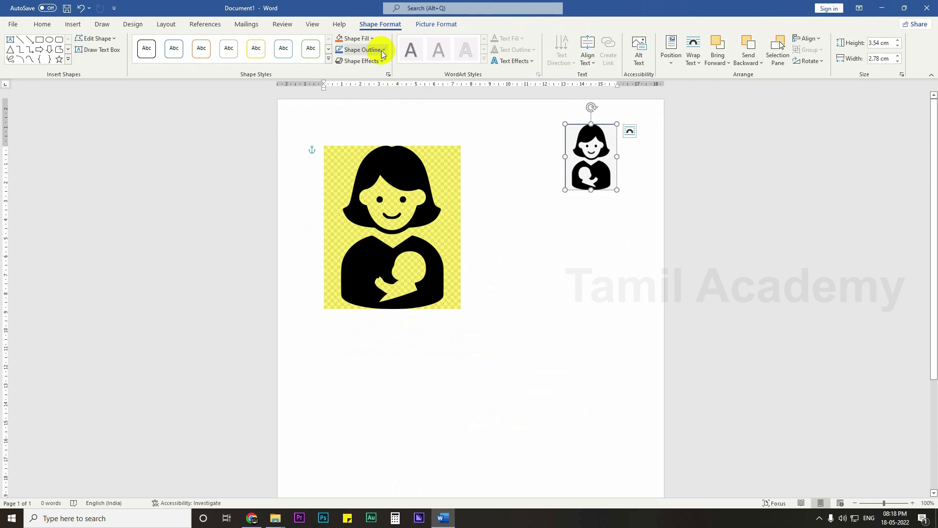
pyautogui.click(383, 51)
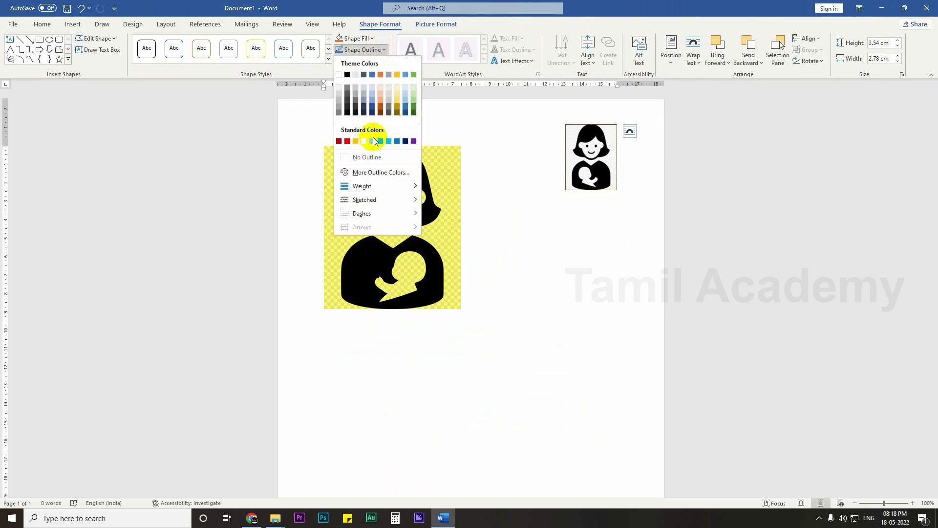
pyautogui.click(367, 158)
pyautogui.click(534, 288)
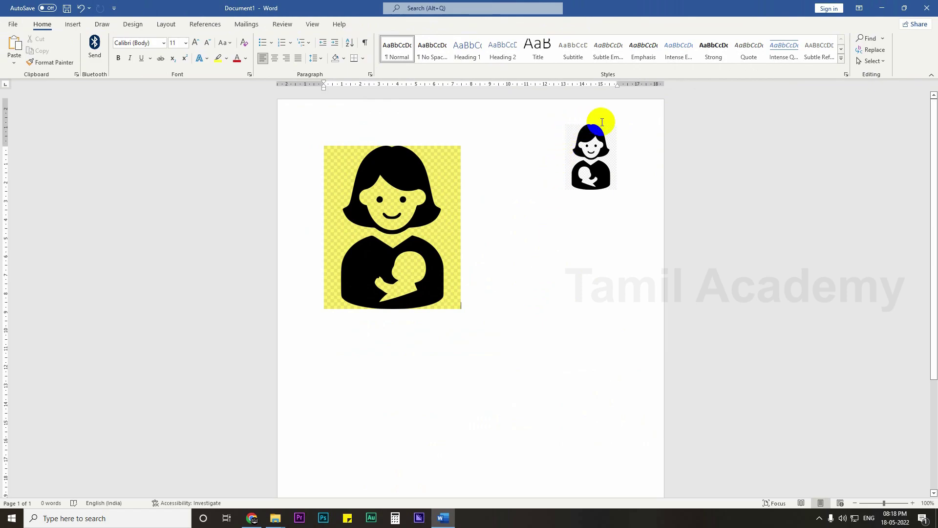
# Undo the inserted icon pictures with Ctrl+Z, leaving an empty page
pyautogui.scroll(6, 621, 157)
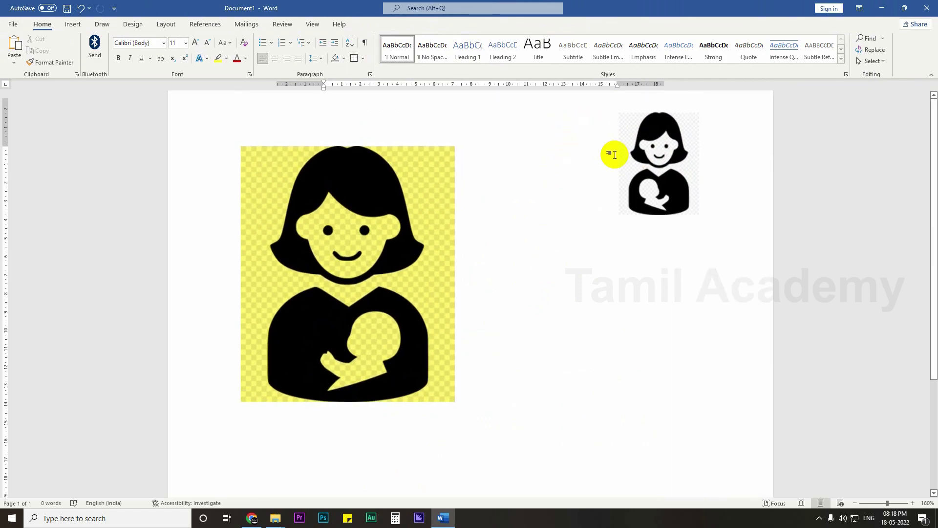
pyautogui.scroll(-8, 611, 188)
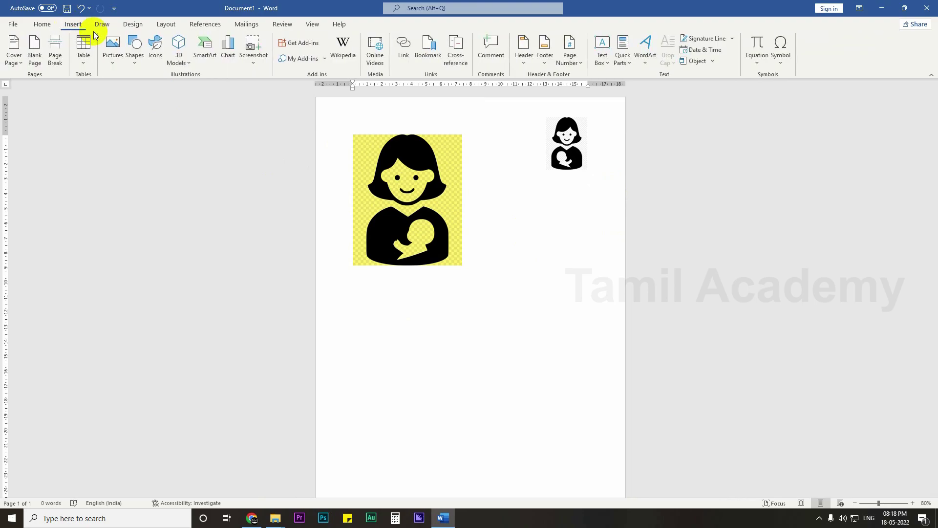
pyautogui.click(134, 60)
pyautogui.click(430, 289)
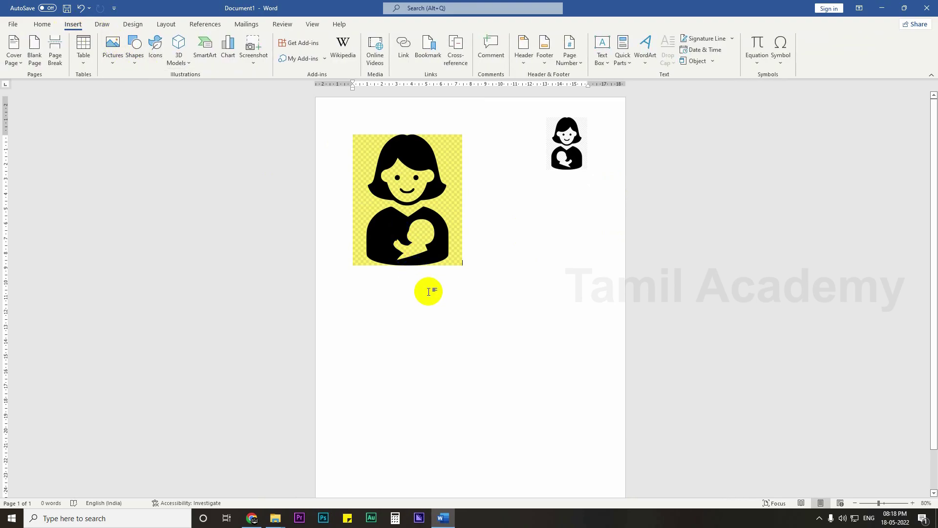
pyautogui.hotkey('ctrl', 'z')
pyautogui.keyDown('ctrl'); pyautogui.scroll(4, 209, 92); pyautogui.keyUp('ctrl')
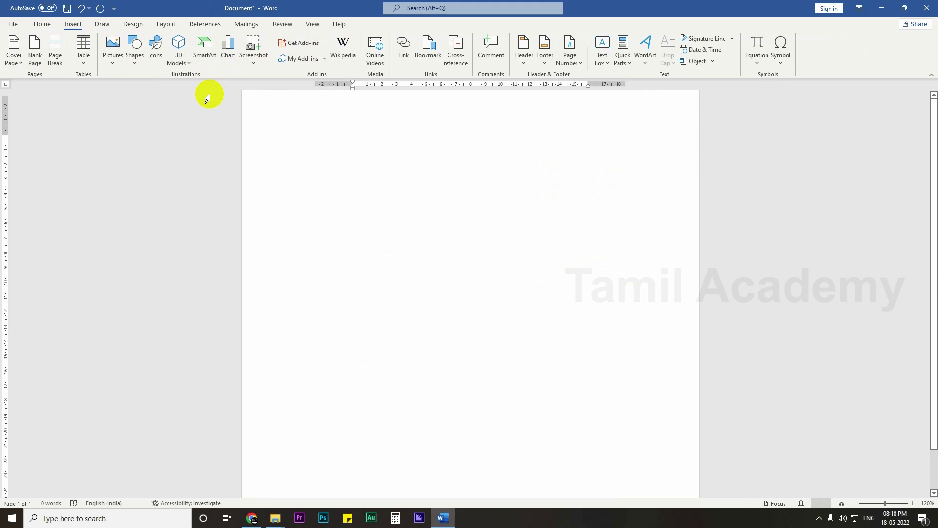
# Draw a horizontal line across the upper page and give it a dashed style
pyautogui.click(135, 55)
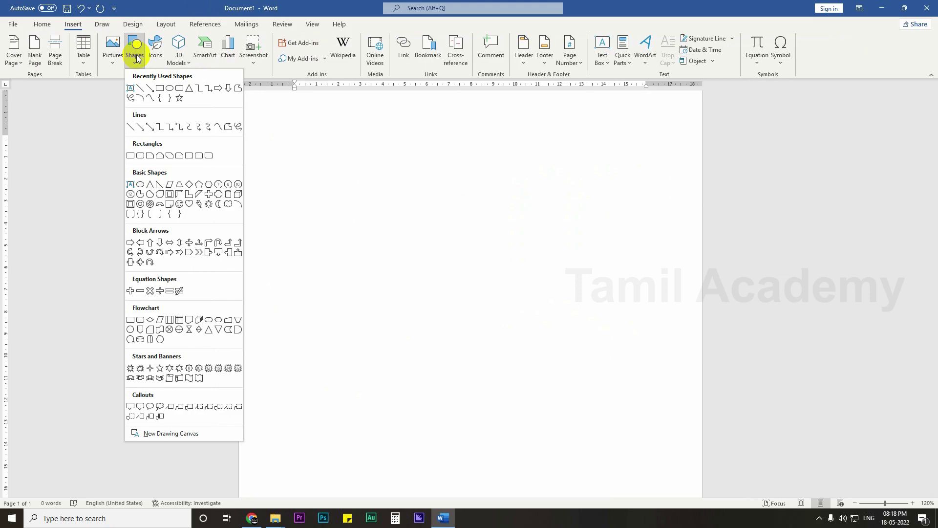
pyautogui.click(141, 88)
pyautogui.moveTo(293, 214); pyautogui.dragTo(574, 213)
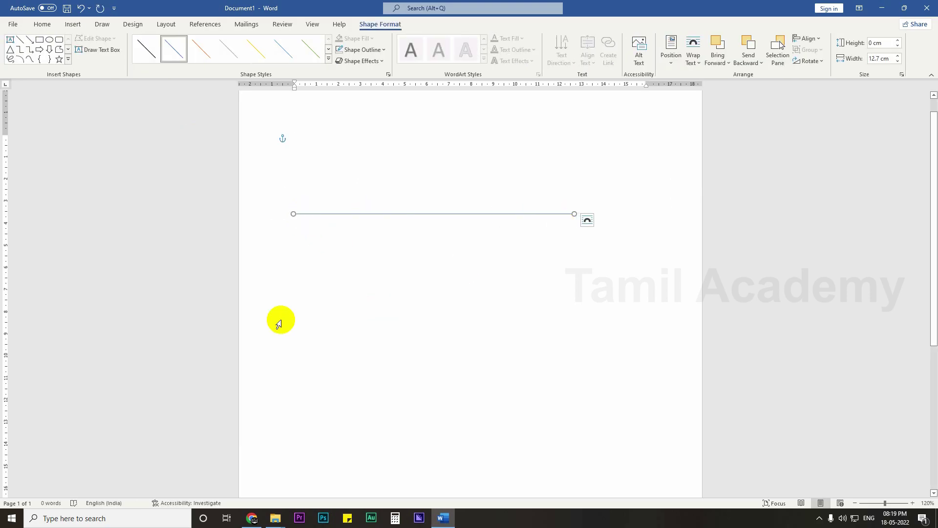
pyautogui.click(329, 50)
pyautogui.click(328, 54)
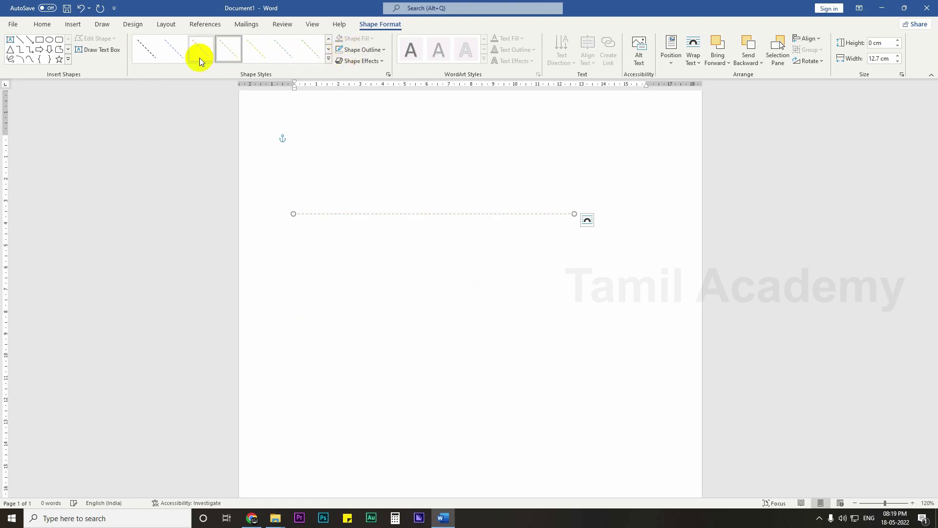
pyautogui.click(166, 57)
# Set the line's outline weight to 3 pt and its colour to purple
pyautogui.click(382, 50)
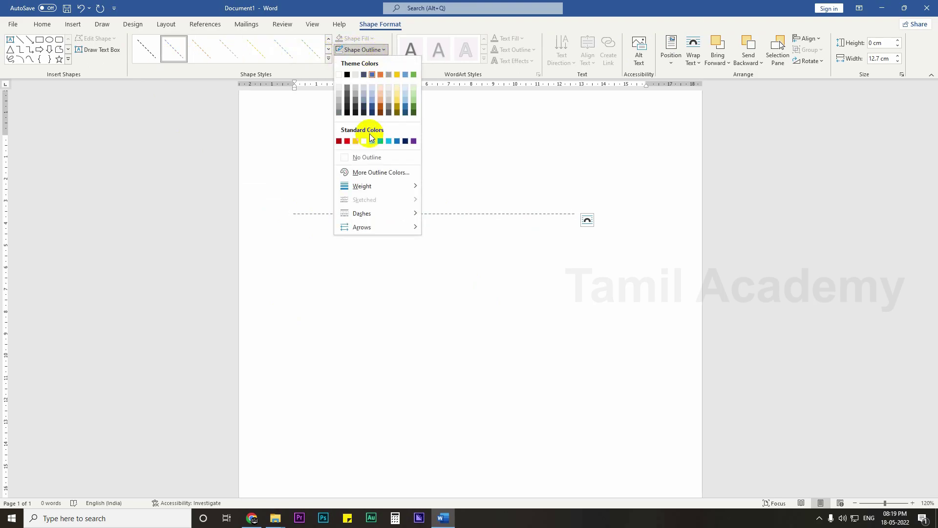
pyautogui.click(347, 141)
pyautogui.click(382, 49)
pyautogui.moveTo(386, 186)
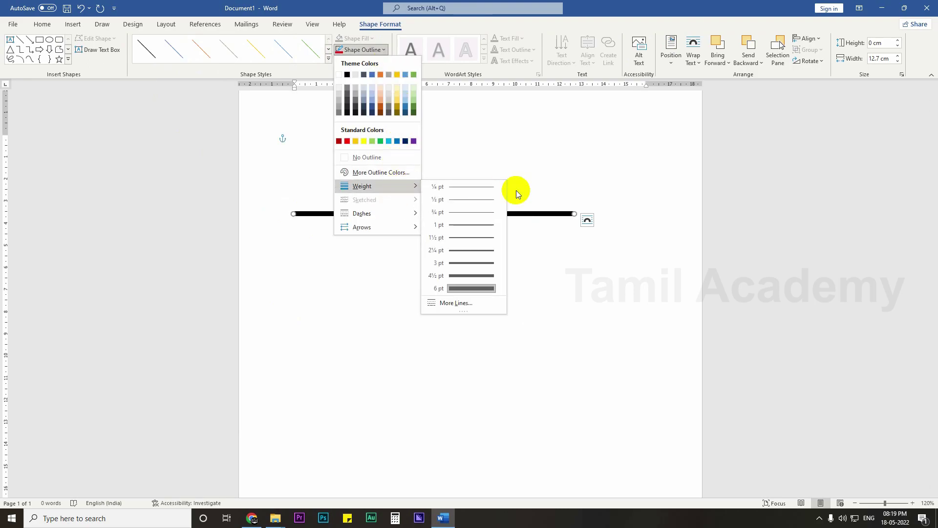
pyautogui.click(474, 260)
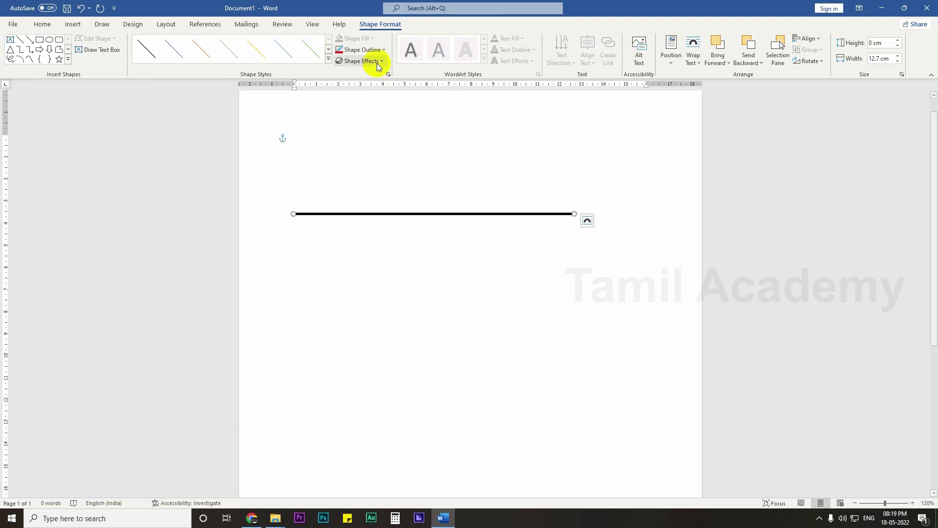
pyautogui.click(386, 51)
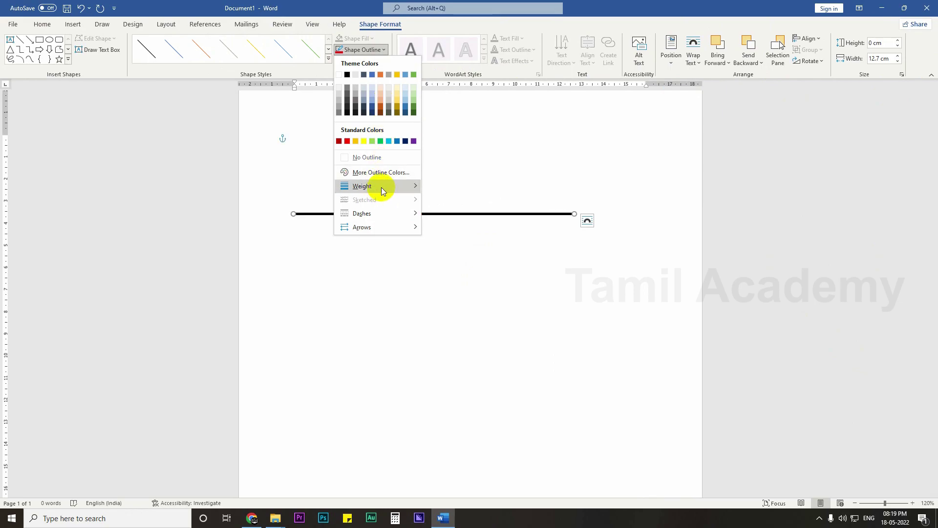
pyautogui.click(413, 141)
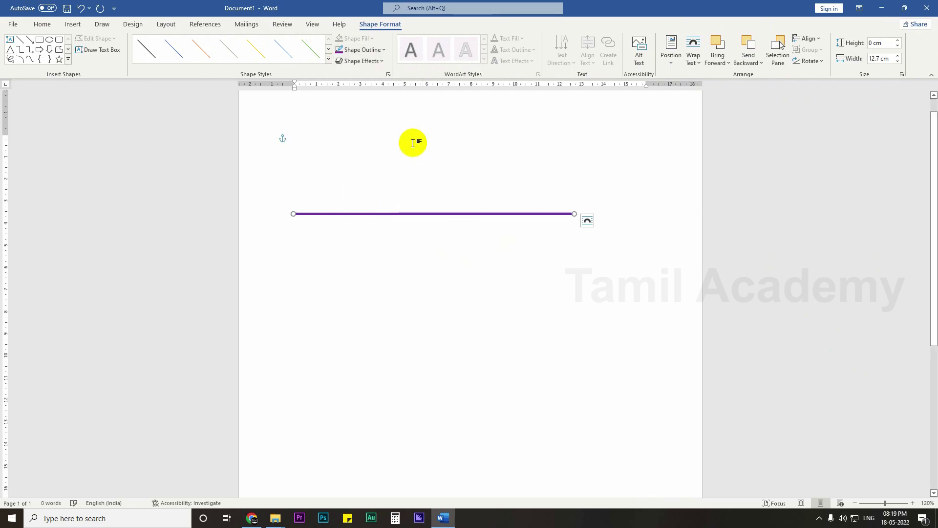
pyautogui.click(400, 277)
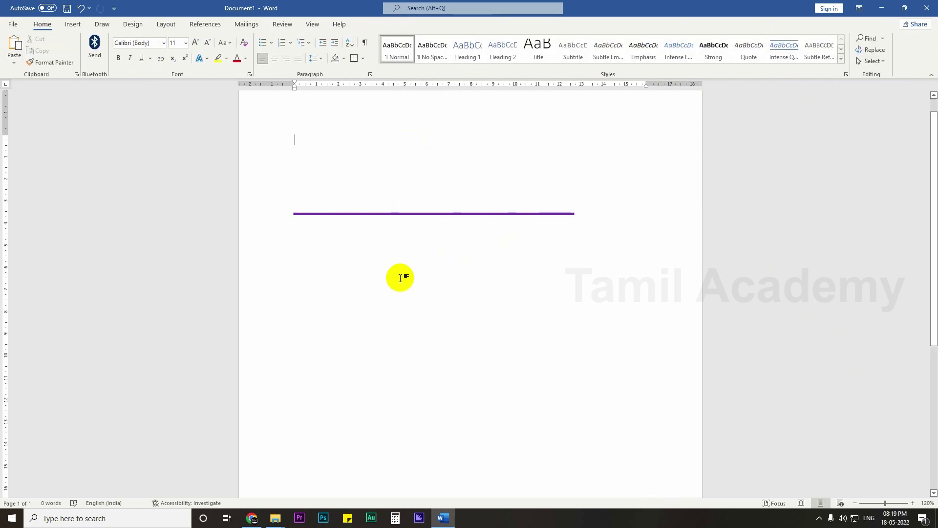
# Draw a left-right-up block arrow below the purple line and apply the orange shape style
pyautogui.click(74, 26)
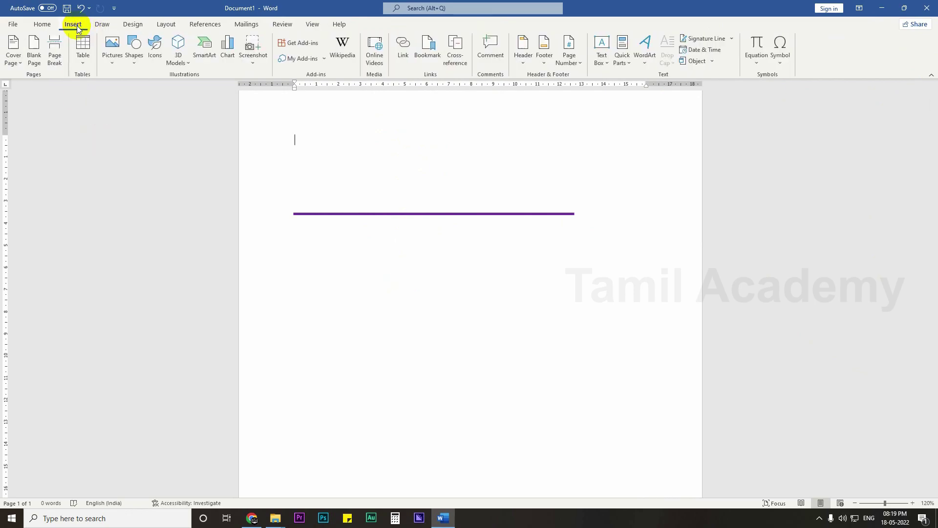
pyautogui.click(137, 62)
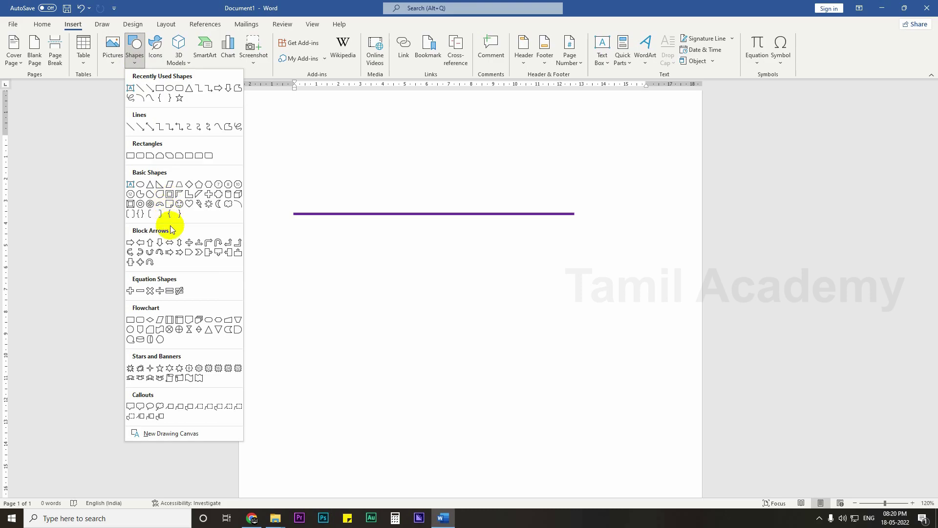
pyautogui.click(198, 248)
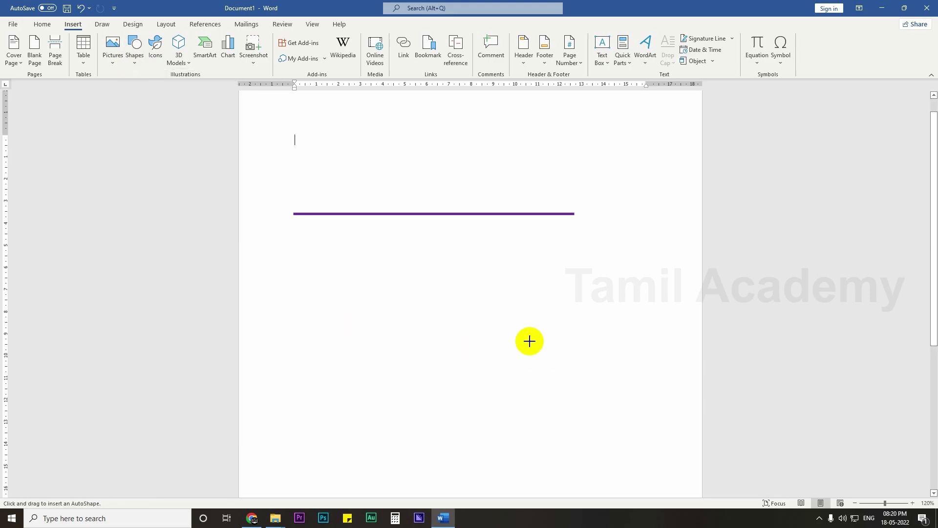
pyautogui.moveTo(489, 270)
pyautogui.mouseDown()
pyautogui.moveTo(386, 371)
pyautogui.moveTo(360, 368)
pyautogui.mouseUp()
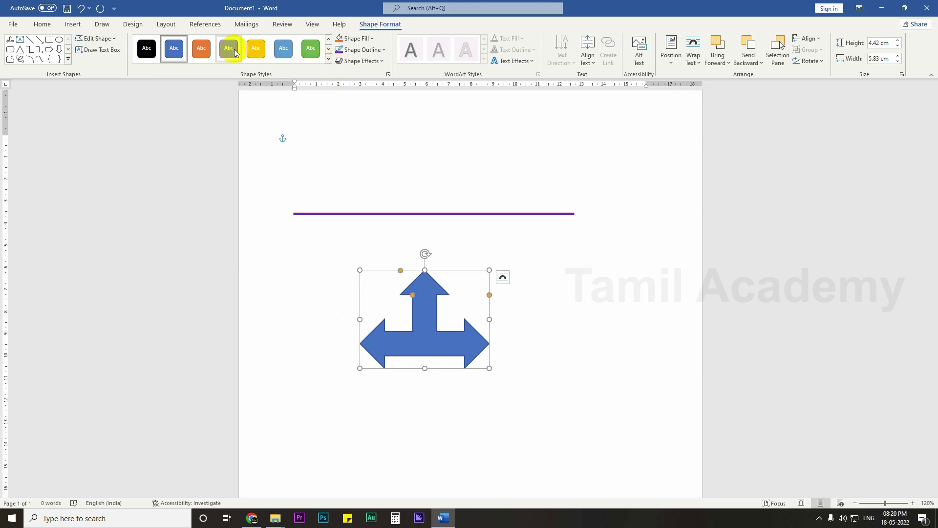
pyautogui.click(342, 39)
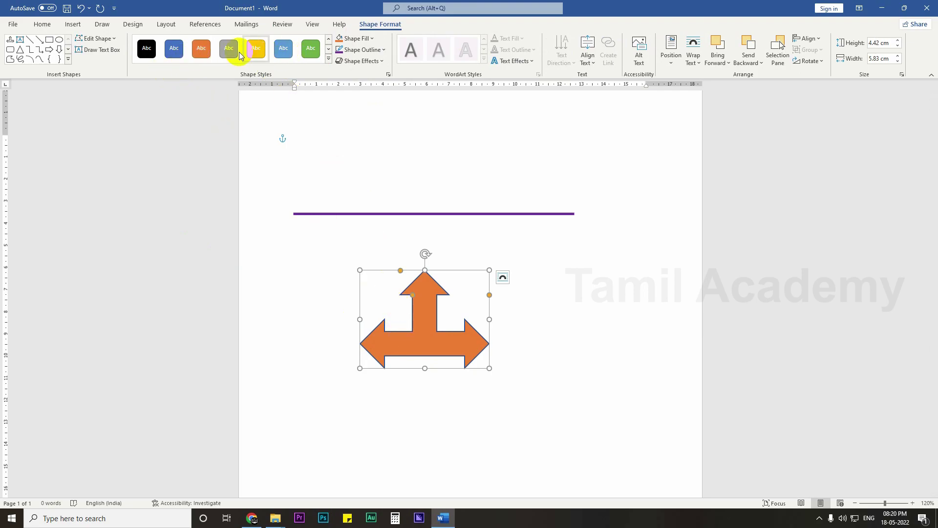
pyautogui.click(201, 47)
# Add the text 'asdfsdfsdf' inside the arrow via Add Text
pyautogui.click(413, 307)
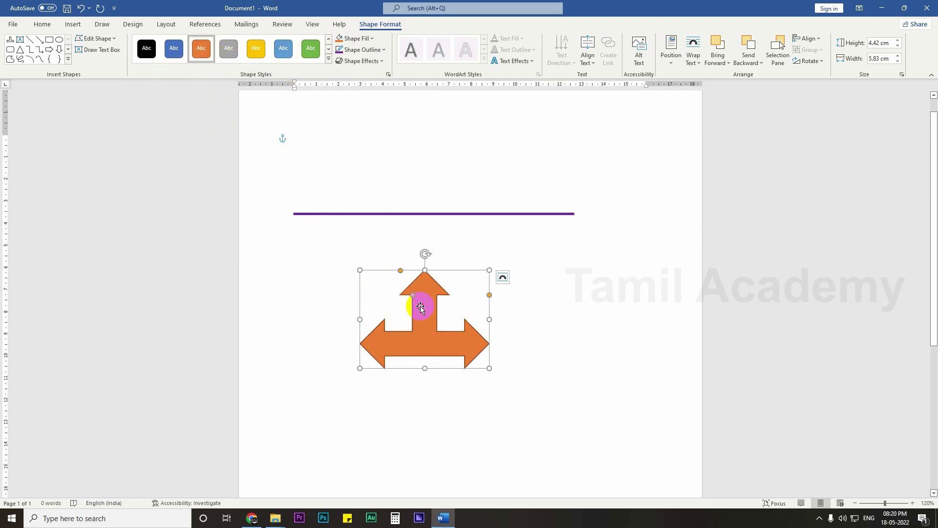
pyautogui.rightClick(420, 306)
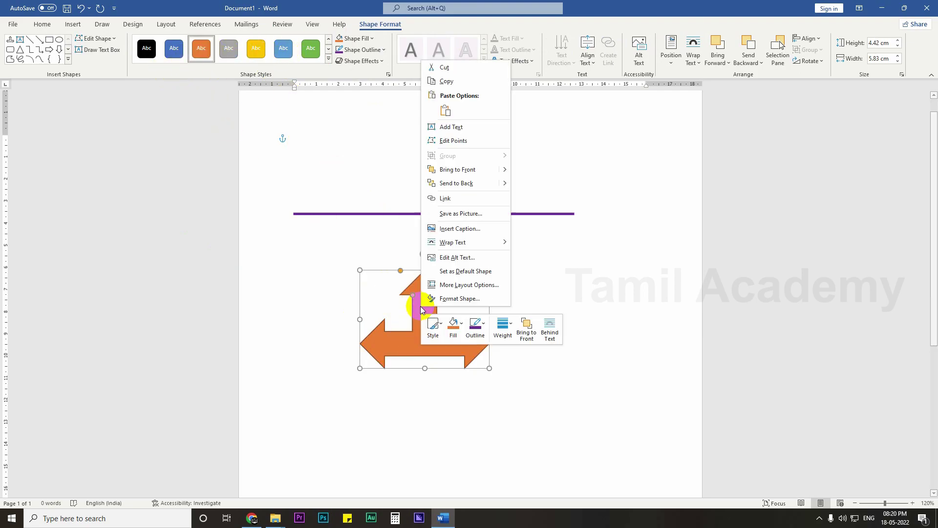
pyautogui.click(464, 130)
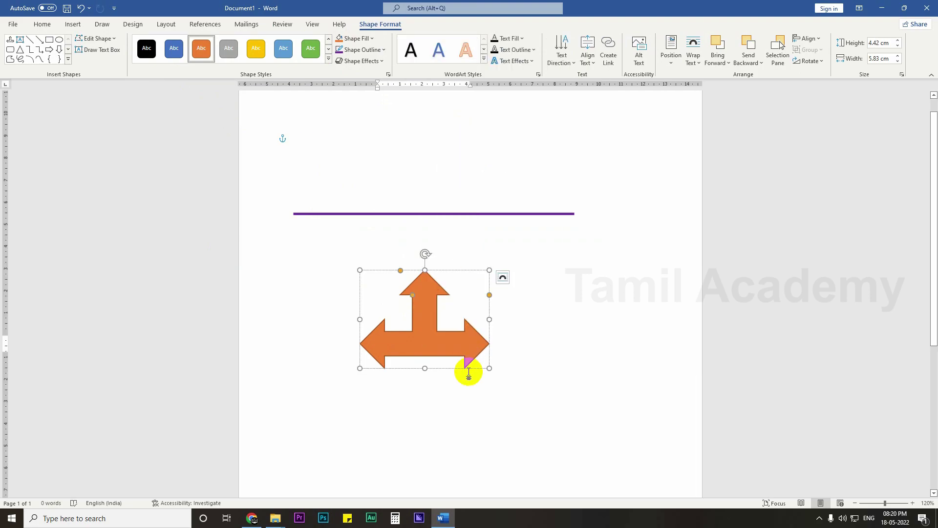
pyautogui.write('asdfsdfsdf')
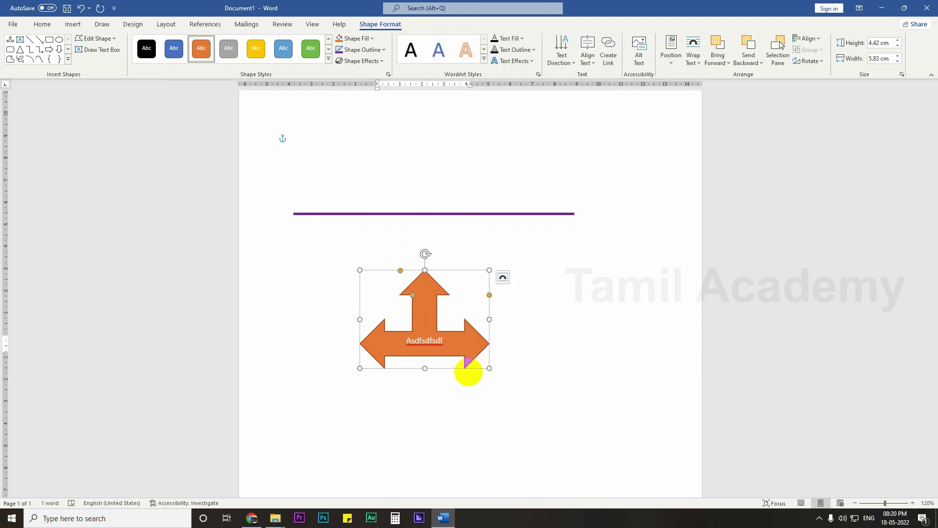
pyautogui.click(461, 361)
# Re-enter the arrow's text as 'Sdfsdf' and finish editing
pyautogui.click(440, 341)
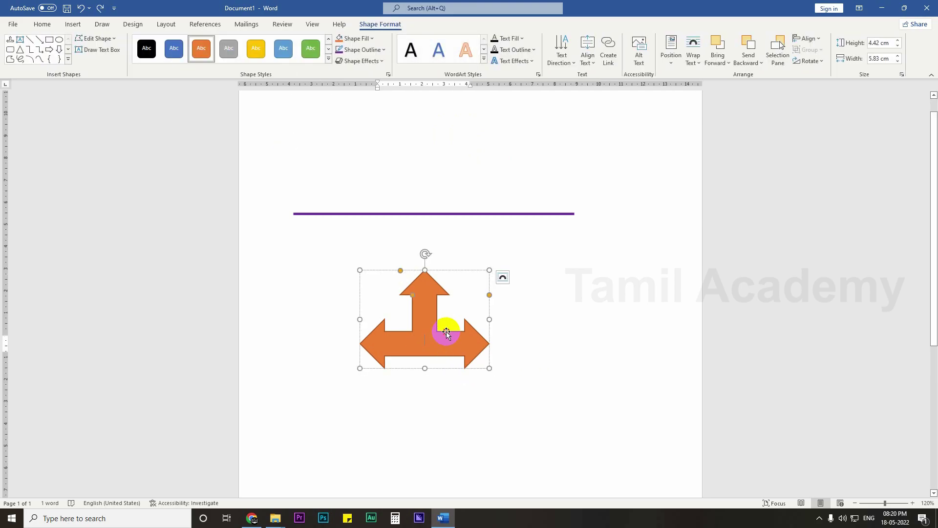
pyautogui.rightClick(447, 334)
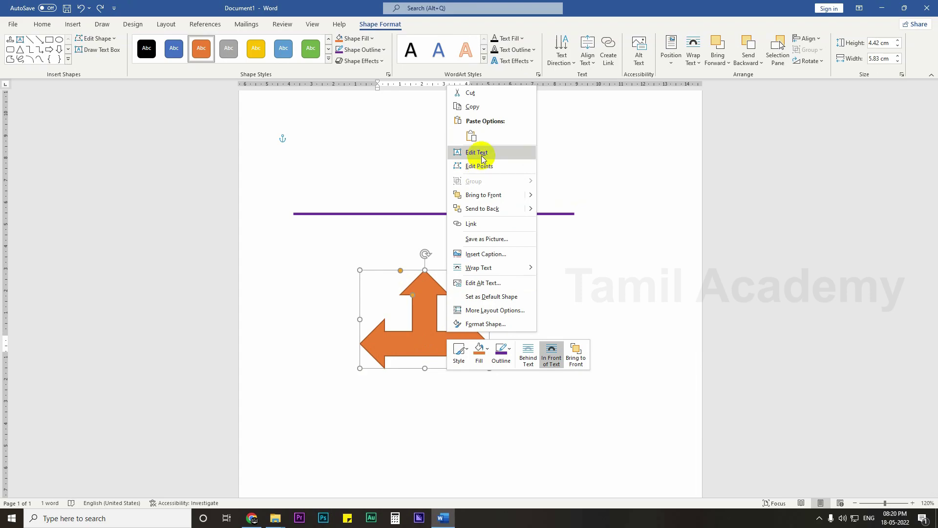
pyautogui.press('Escape')
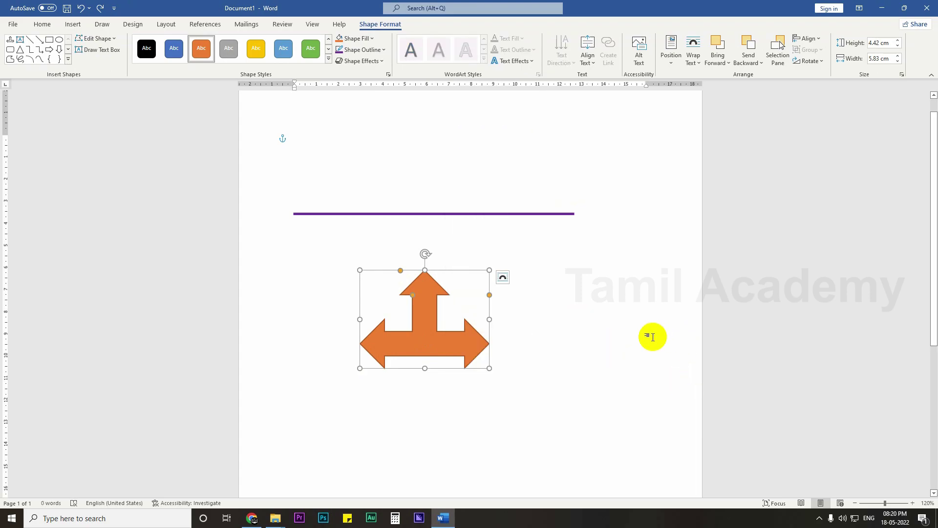
pyautogui.rightClick(429, 311)
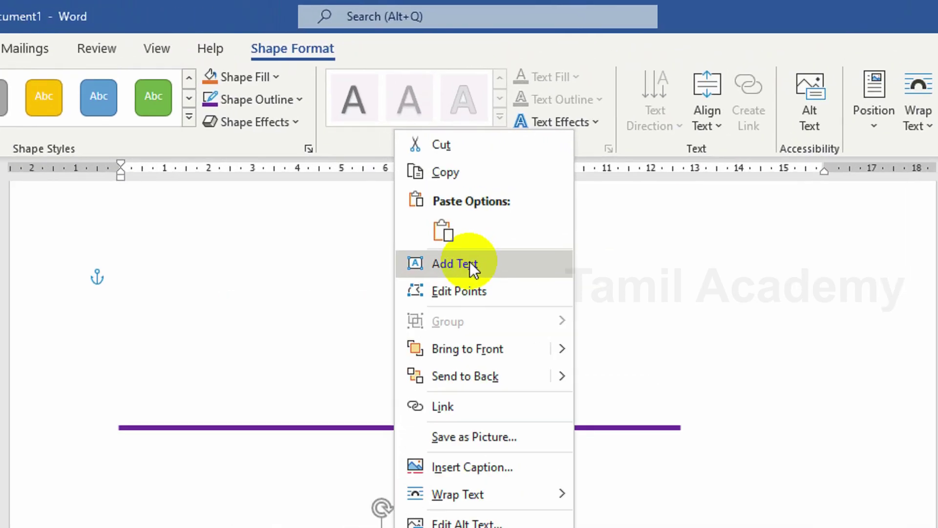
pyautogui.click(470, 261)
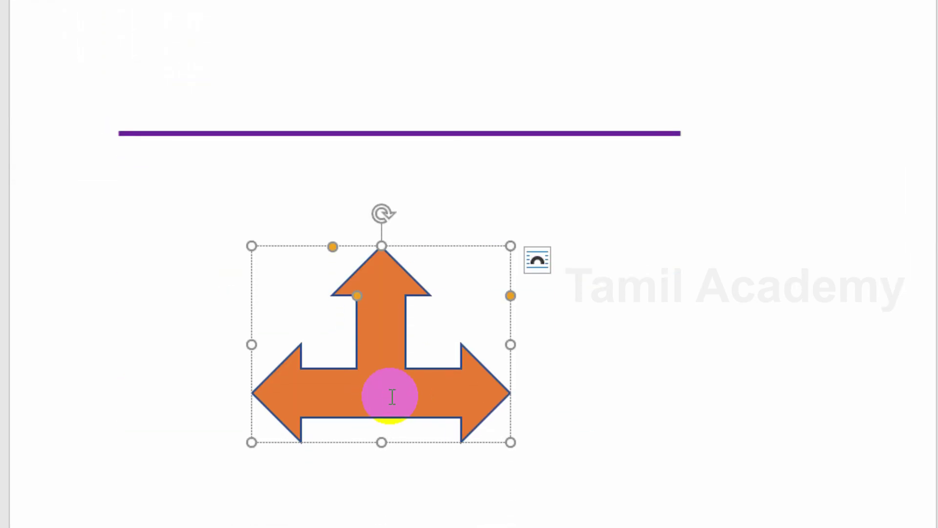
pyautogui.write('sdfsdf')
pyautogui.click(434, 395)
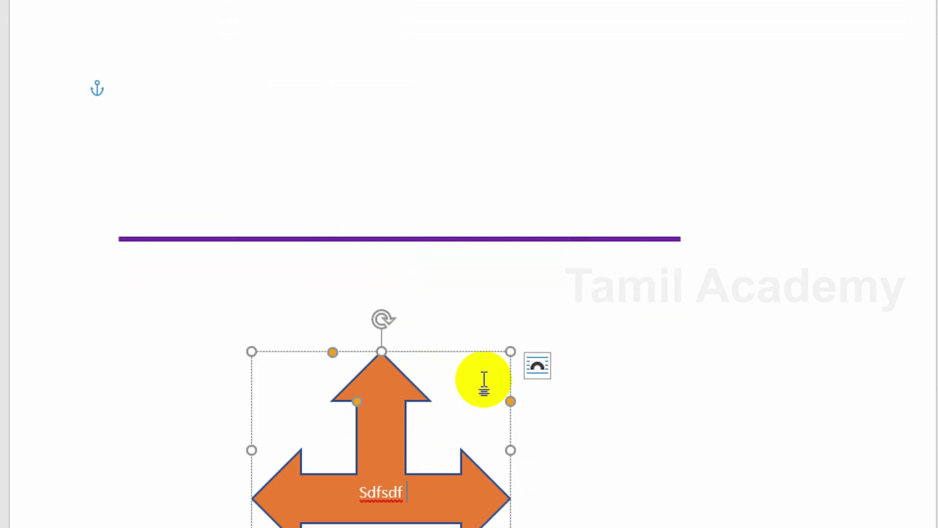
pyautogui.click(584, 358)
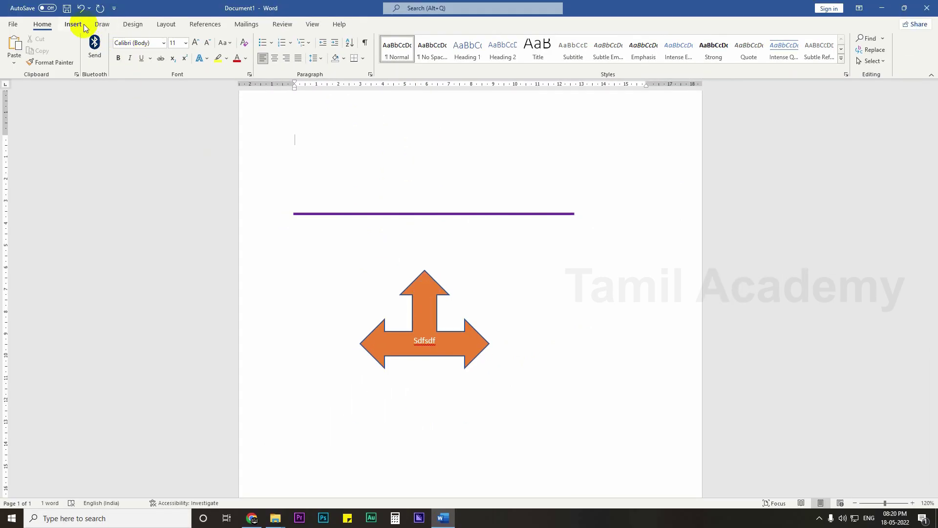
pyautogui.click(83, 25)
pyautogui.click(135, 56)
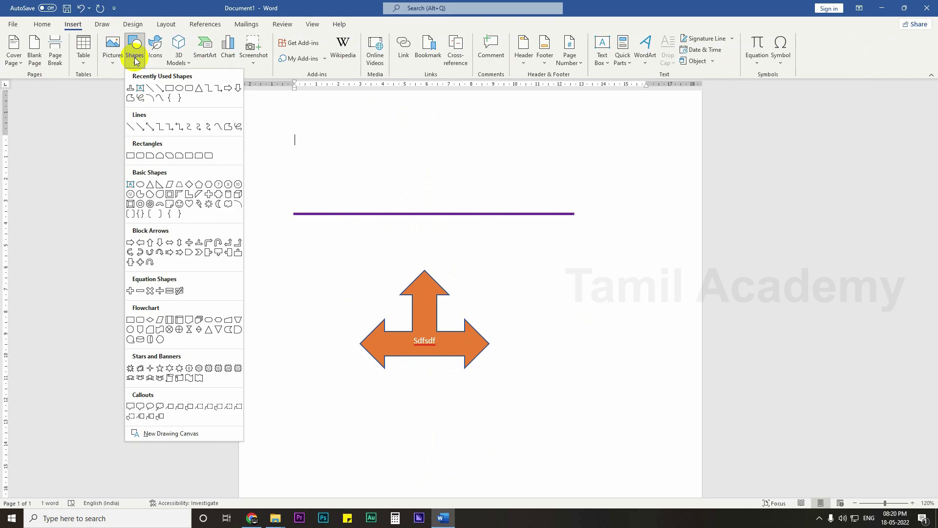
pyautogui.click(158, 334)
pyautogui.moveTo(308, 128)
pyautogui.mouseDown()
pyautogui.moveTo(439, 165)
pyautogui.moveTo(520, 218)
pyautogui.moveTo(577, 224)
pyautogui.mouseUp()
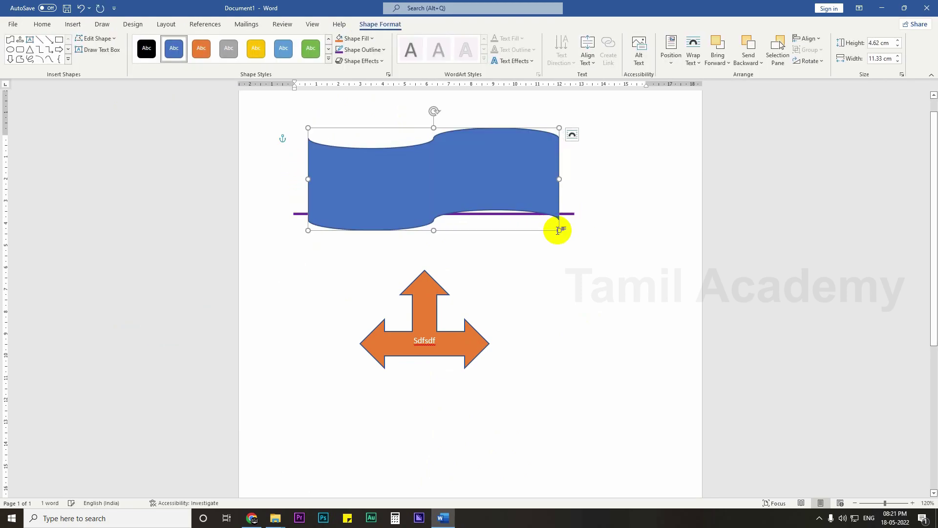
pyautogui.hotkey('ctrl', 'z')
# Draw a large vertical scroll shape across the page and fill it light gold
pyautogui.click(73, 24)
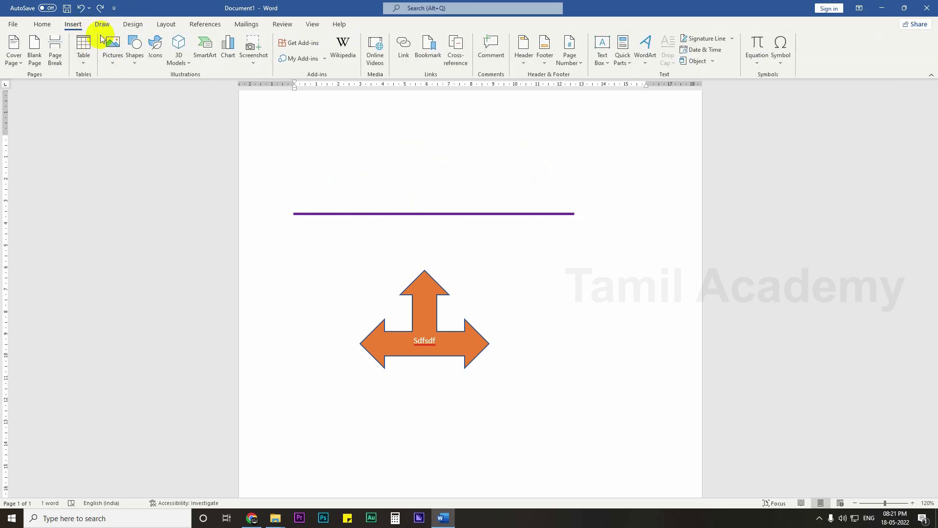
pyautogui.click(135, 58)
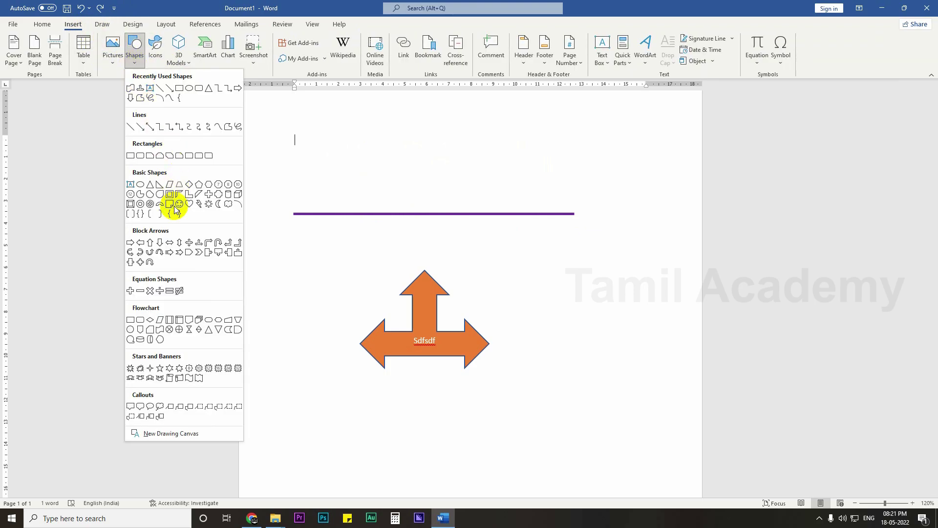
pyautogui.click(176, 380)
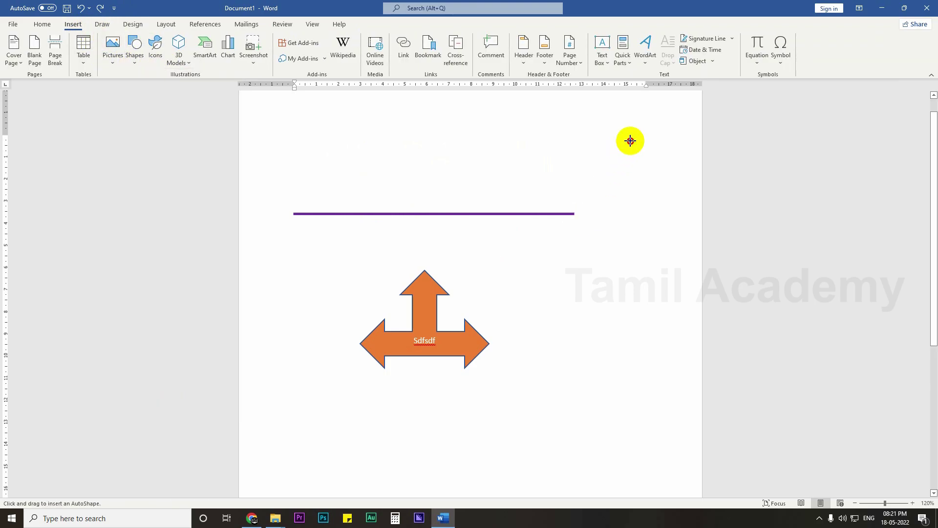
pyautogui.moveTo(630, 141); pyautogui.dragTo(257, 477)
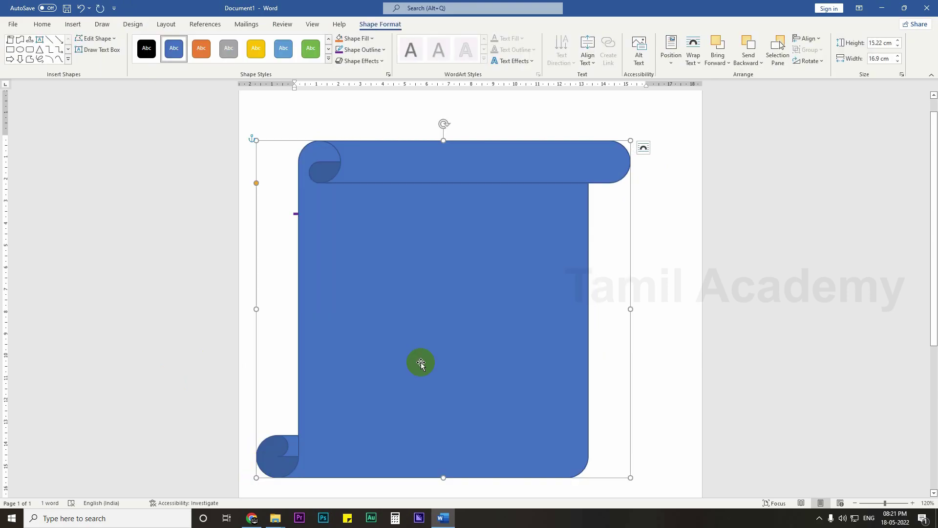
pyautogui.click(373, 39)
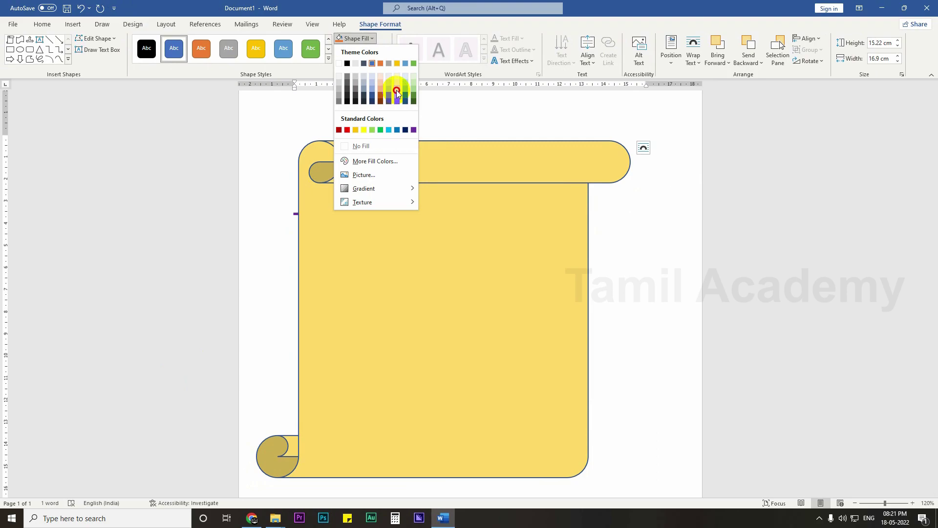
pyautogui.click(396, 92)
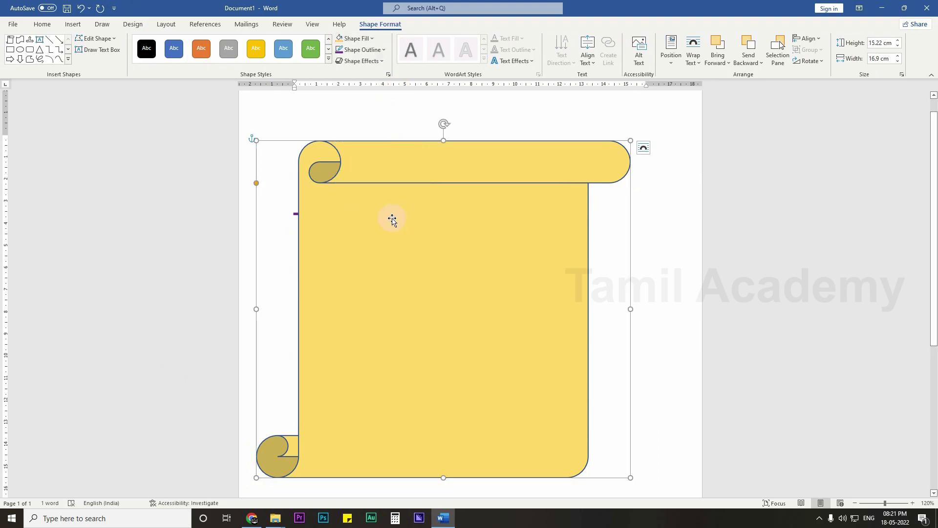
# Type sample text lines inside the scroll and apply the black WordArt style
pyautogui.rightClick(392, 220)
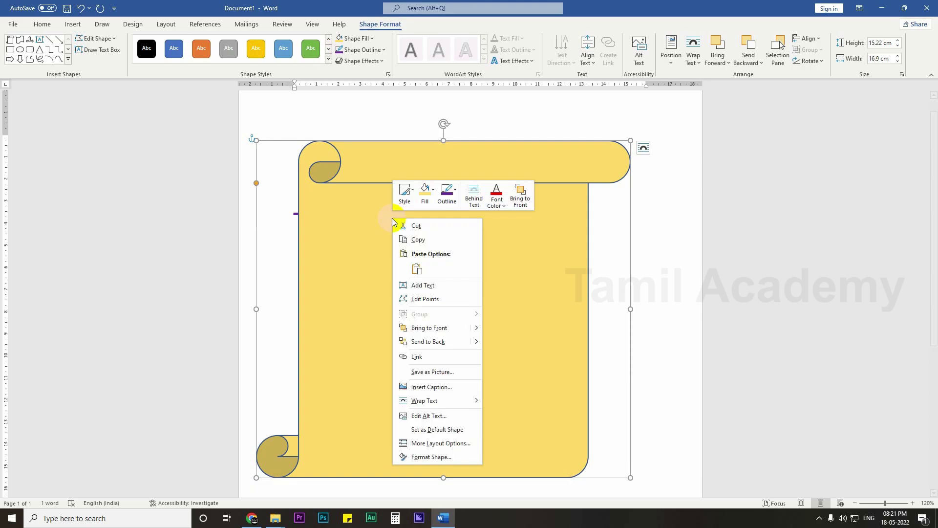
pyautogui.click(409, 283)
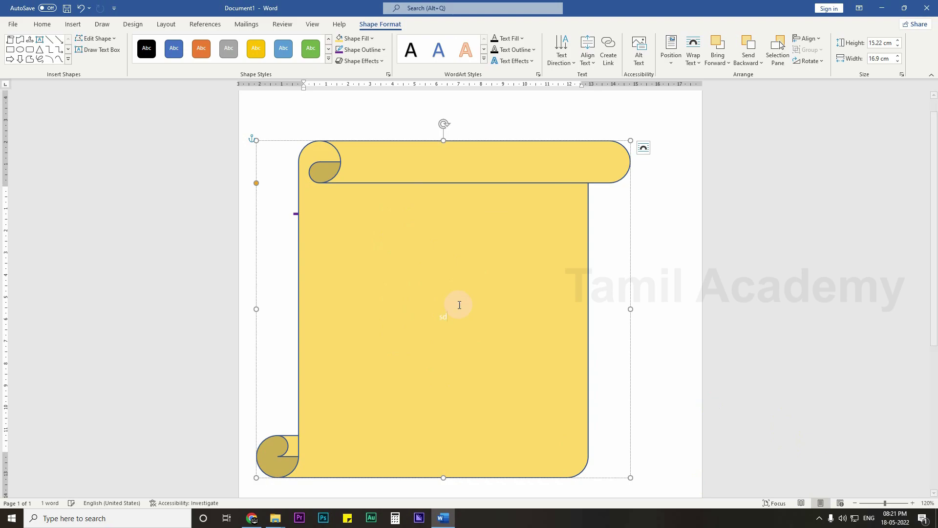
pyautogui.write('Sdf ds sdf')
pyautogui.moveTo(459, 318); pyautogui.dragTo(410, 322)
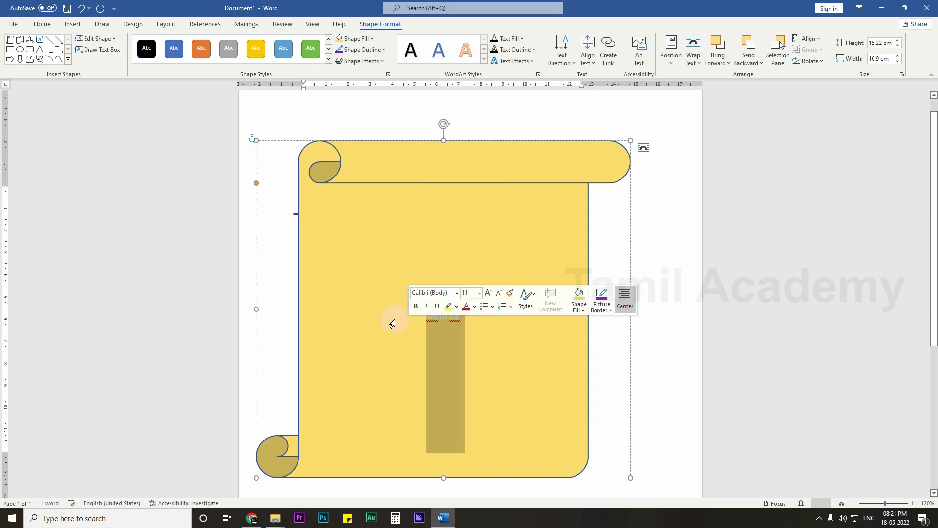
pyautogui.click(417, 53)
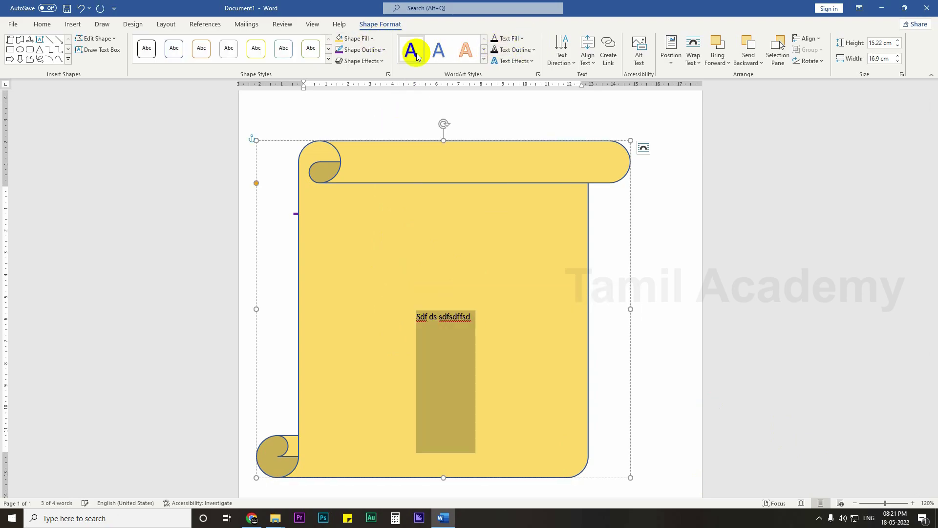
pyautogui.click(462, 318)
pyautogui.write('fdsf sf sdf dsf df')
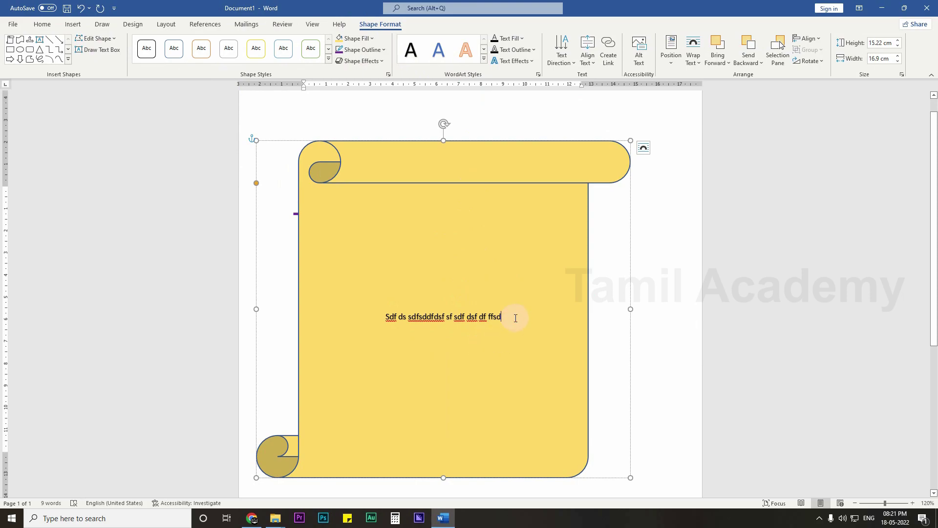
pyautogui.press('Return')
pyautogui.write(']')
pyautogui.press('Return')
pyautogui.write('\\fgdf')
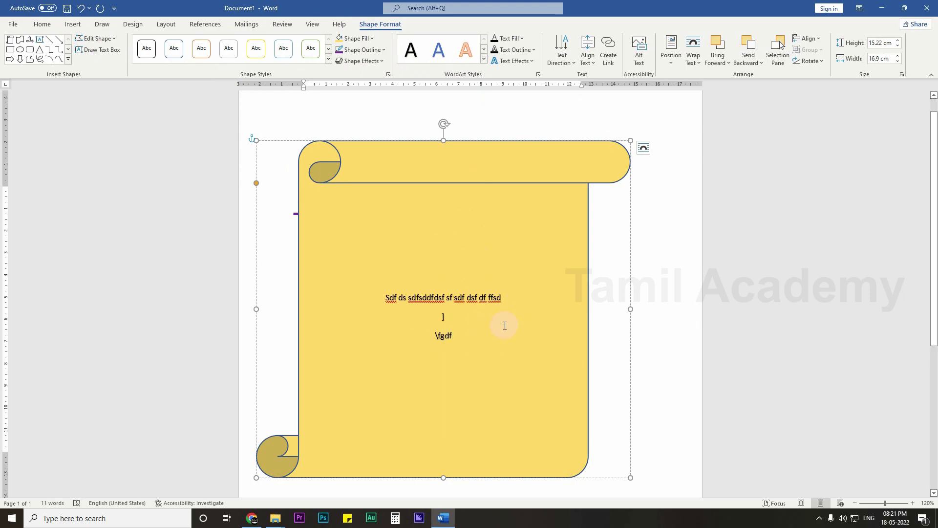
pyautogui.click(74, 24)
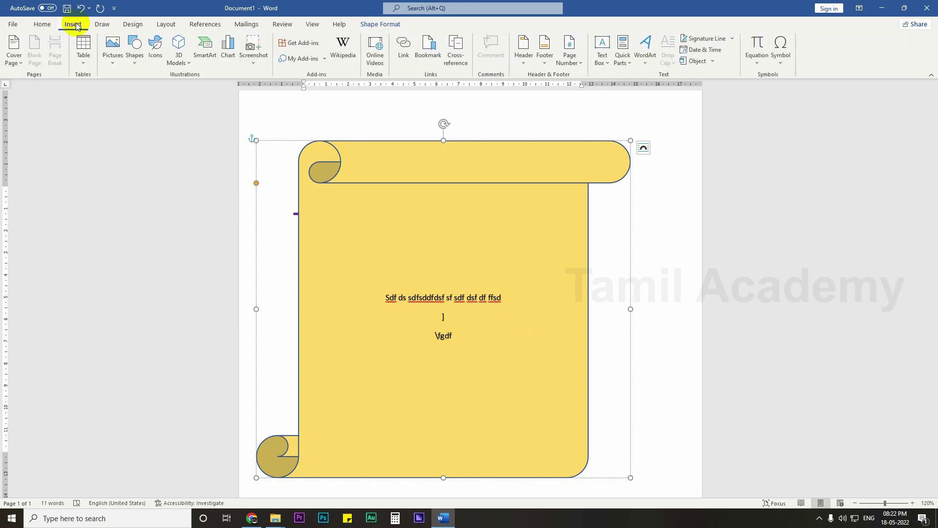
# Select all the page content and delete the scroll shape
pyautogui.click(324, 134)
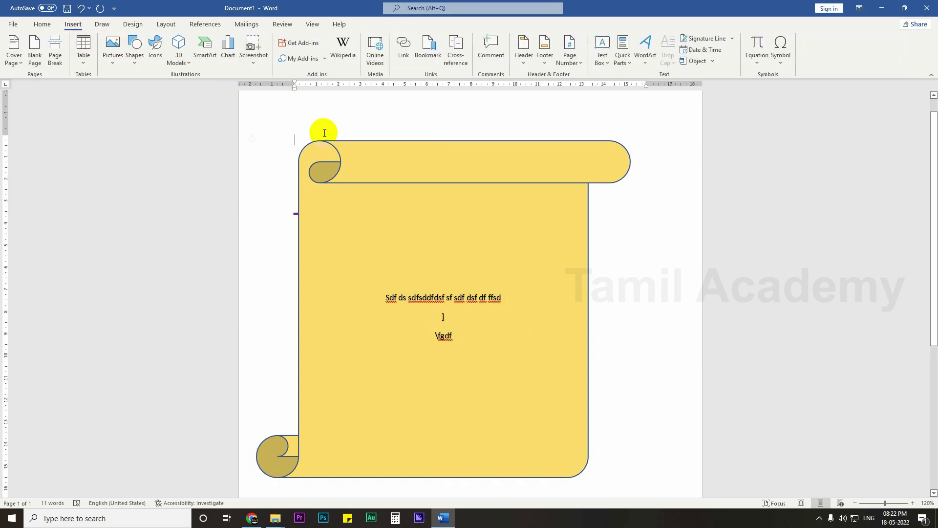
pyautogui.hotkey('ctrl', 'a')
pyautogui.press('Delete')
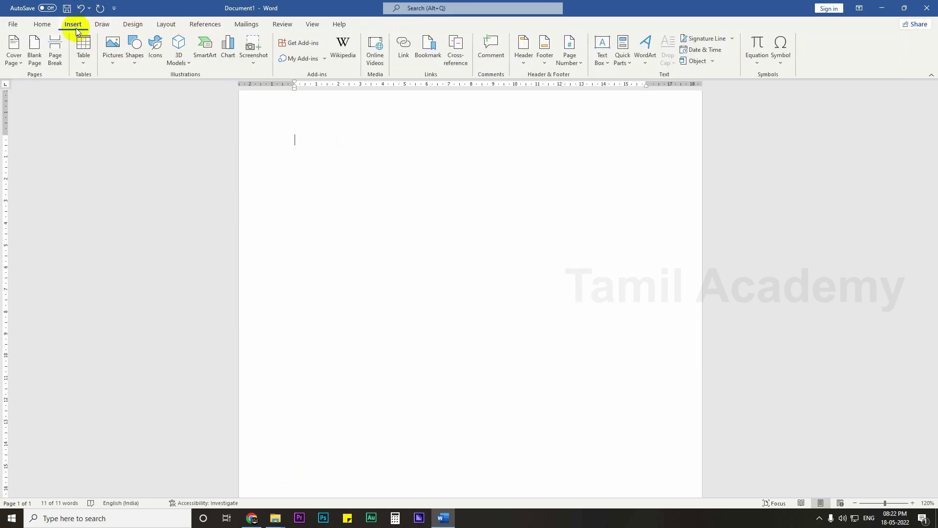
# Draw a trial text box containing 'Sfsd fdsf', then delete it
pyautogui.click(136, 58)
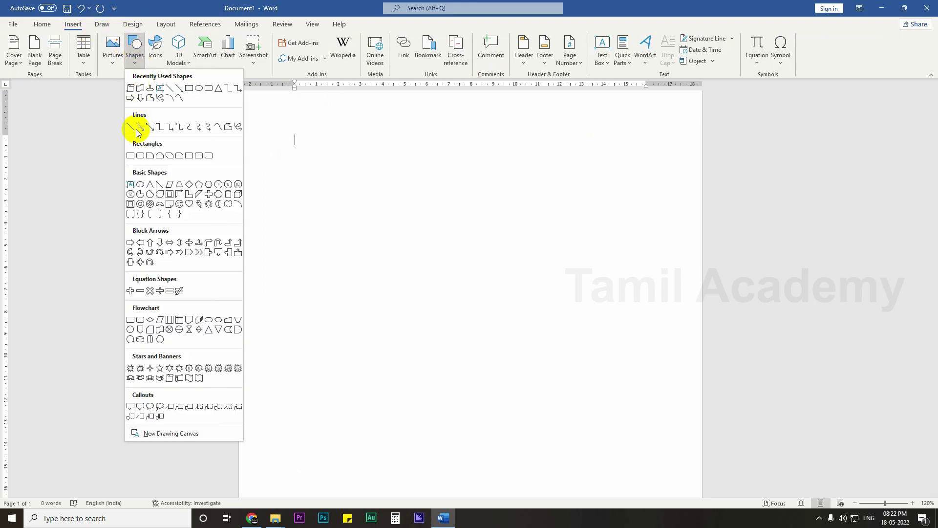
pyautogui.click(134, 186)
pyautogui.moveTo(309, 147); pyautogui.dragTo(571, 353)
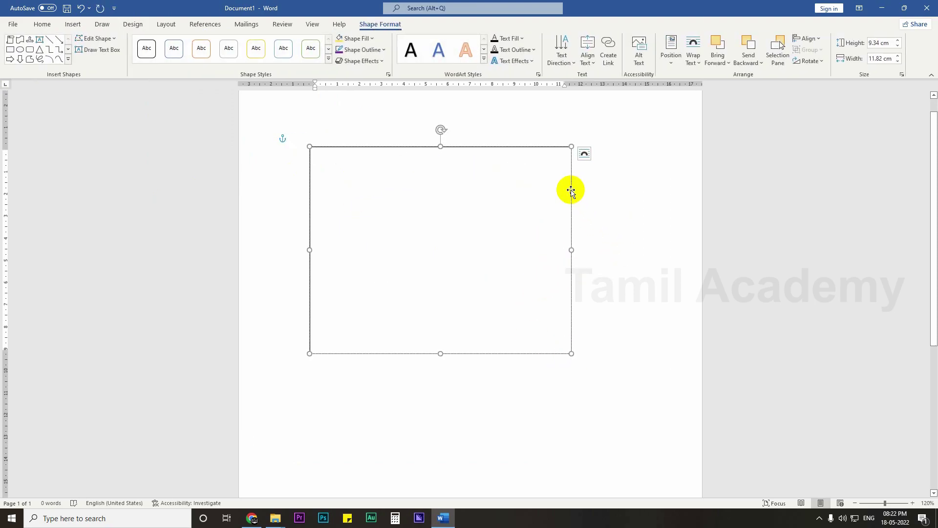
pyautogui.write('Sfsd fdsf')
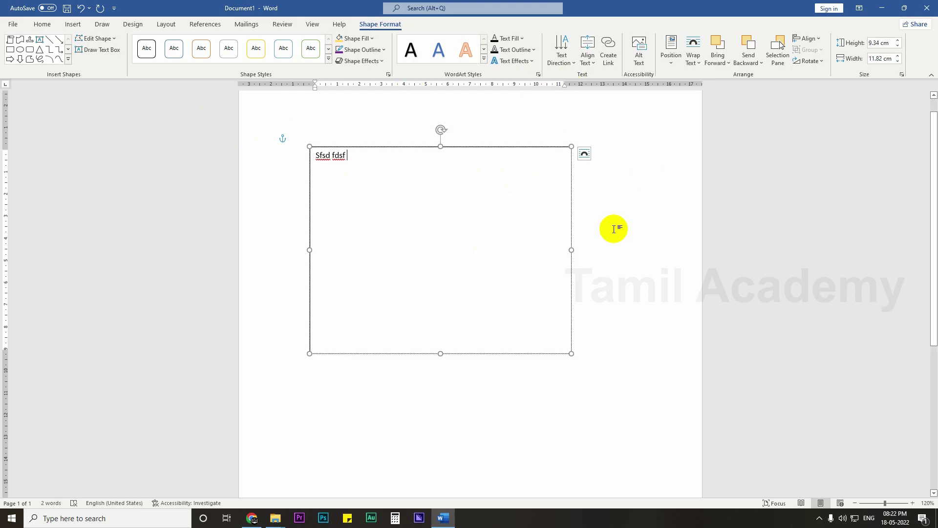
pyautogui.click(560, 147)
pyautogui.press('Delete')
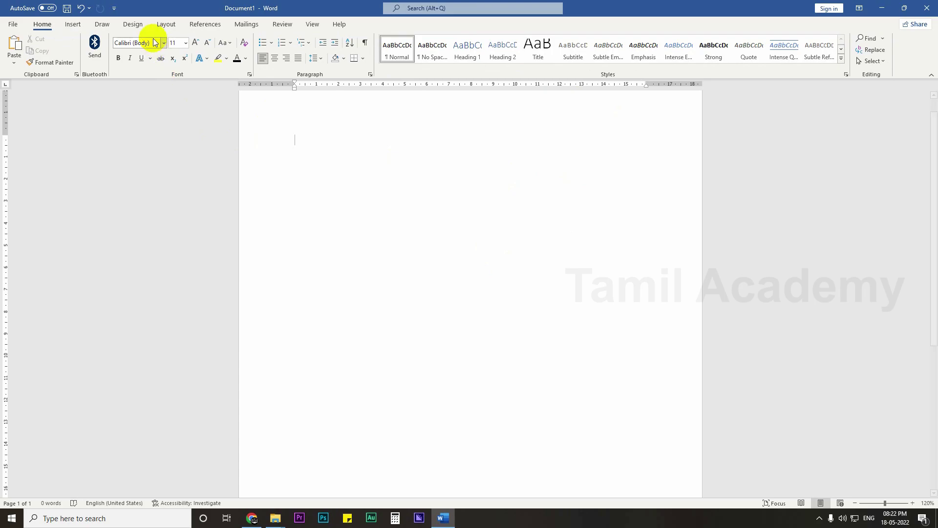
pyautogui.click(72, 24)
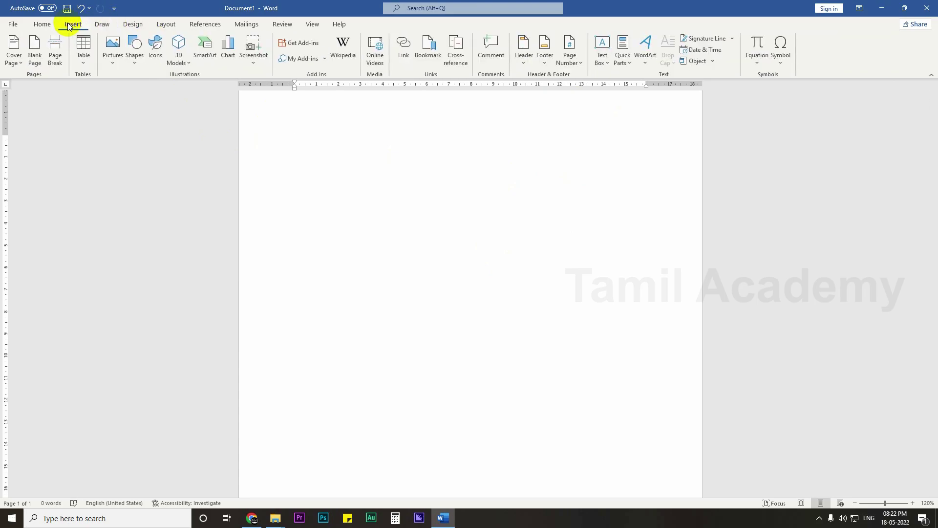
pyautogui.click(139, 60)
pyautogui.click(188, 88)
pyautogui.moveTo(376, 193); pyautogui.dragTo(570, 315)
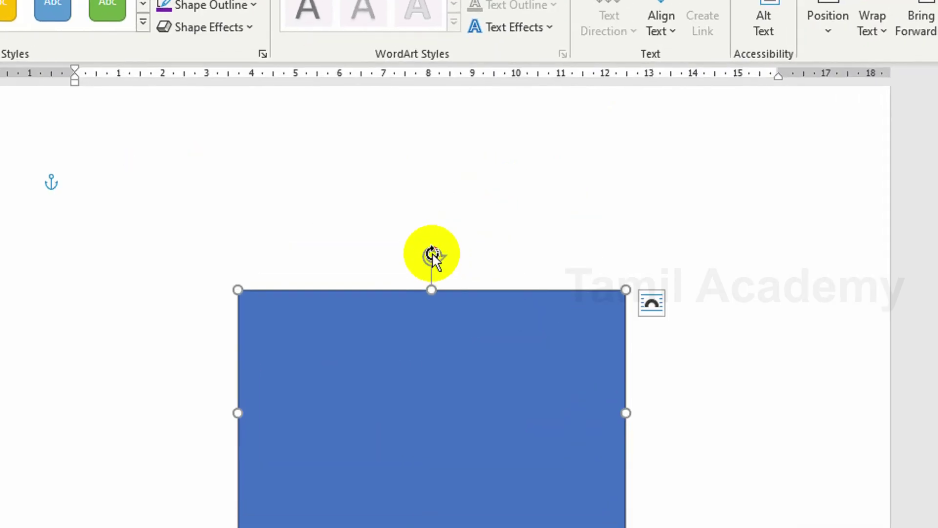
pyautogui.moveTo(431, 254); pyautogui.dragTo(390, 348)
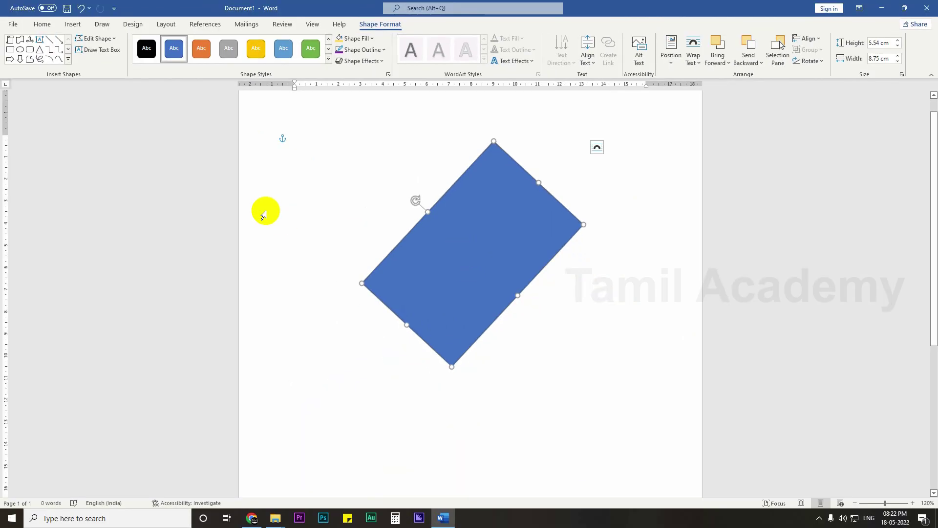
pyautogui.doubleClick(133, 319)
pyautogui.press('Delete')
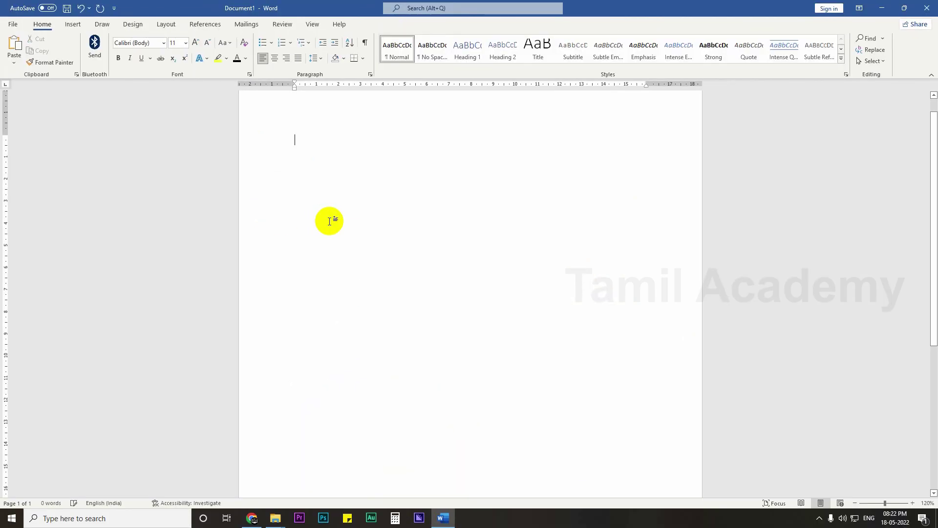
pyautogui.click(82, 26)
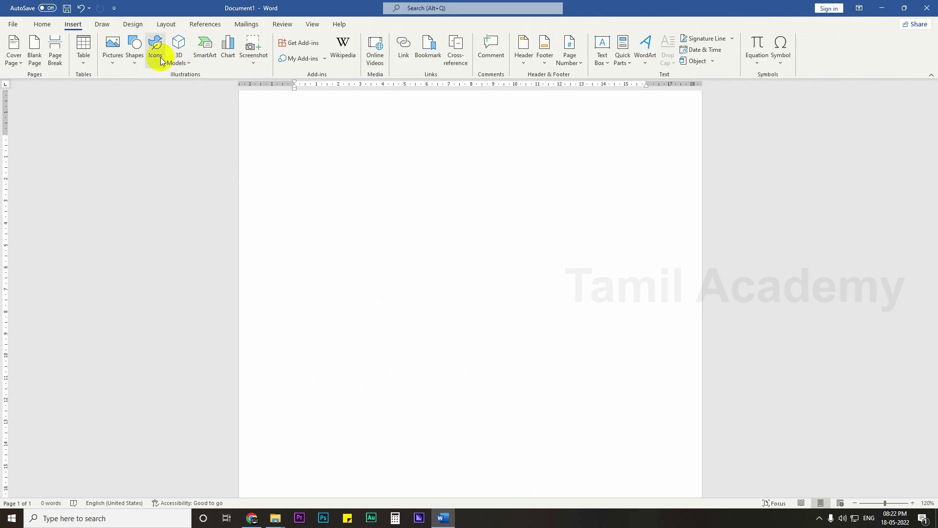
# Insert the black car icon from the icon library near the page's top-left
pyautogui.click(162, 60)
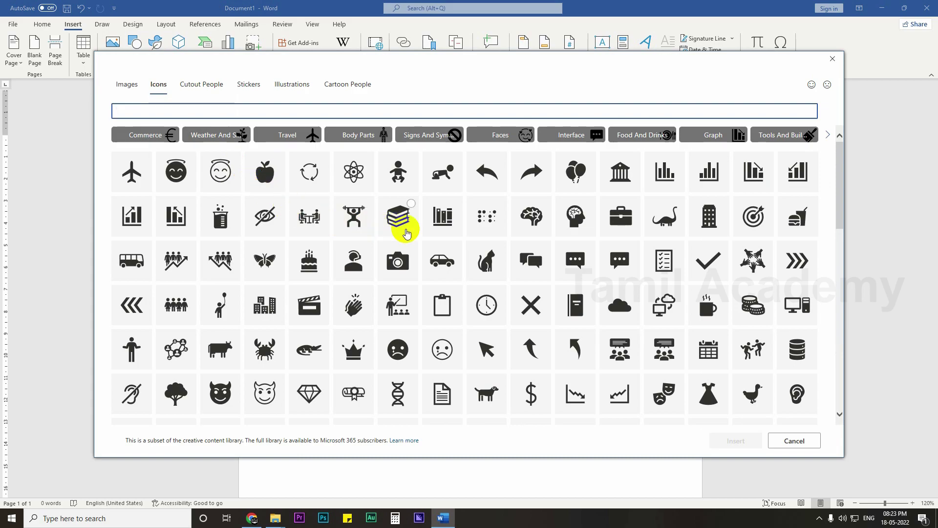
pyautogui.click(445, 271)
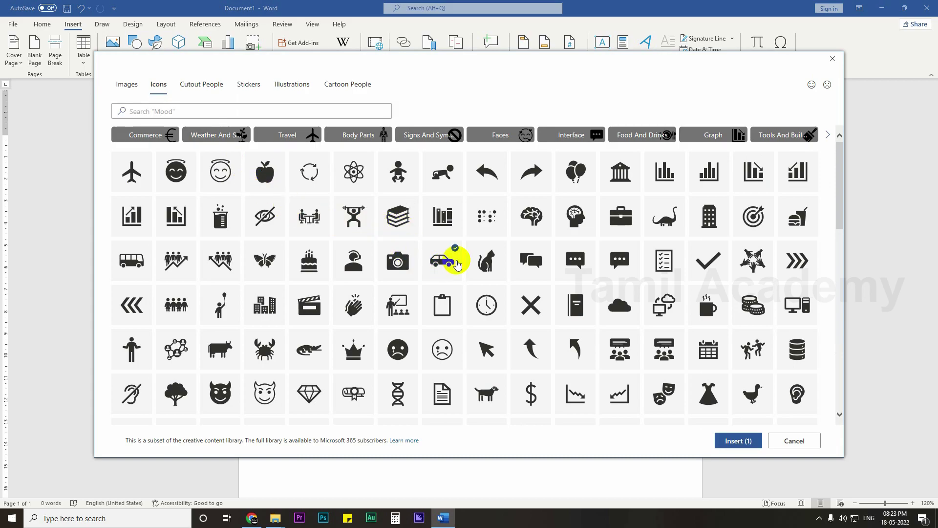
pyautogui.click(738, 441)
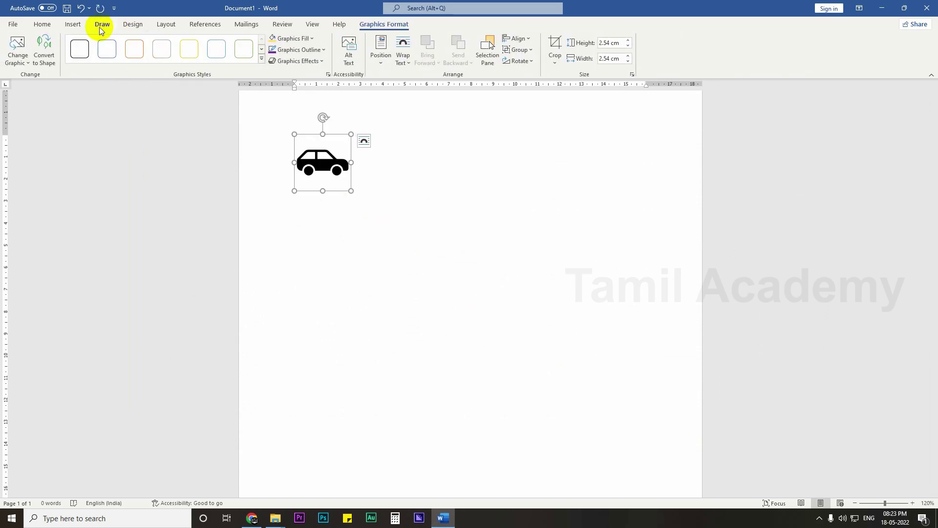
# Search the icons for 'computer' and insert the monitor-and-tower icon
pyautogui.click(74, 26)
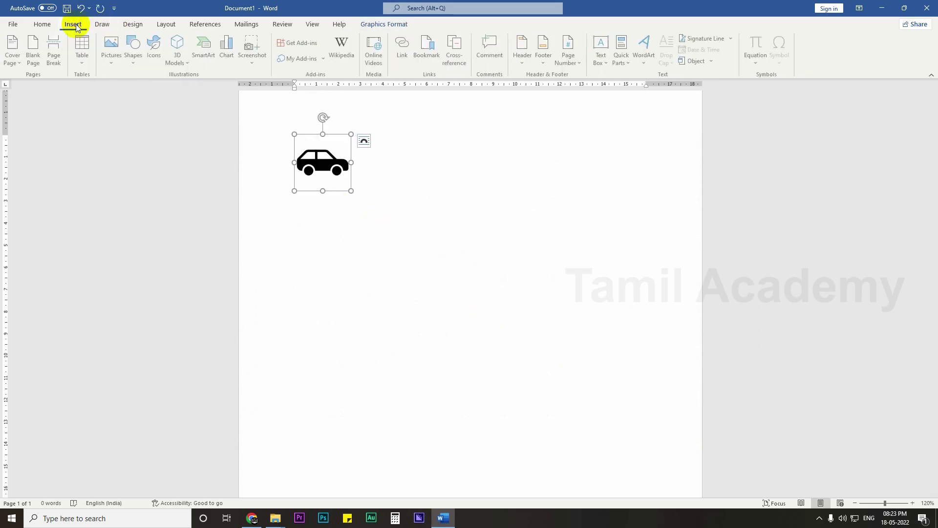
pyautogui.click(154, 53)
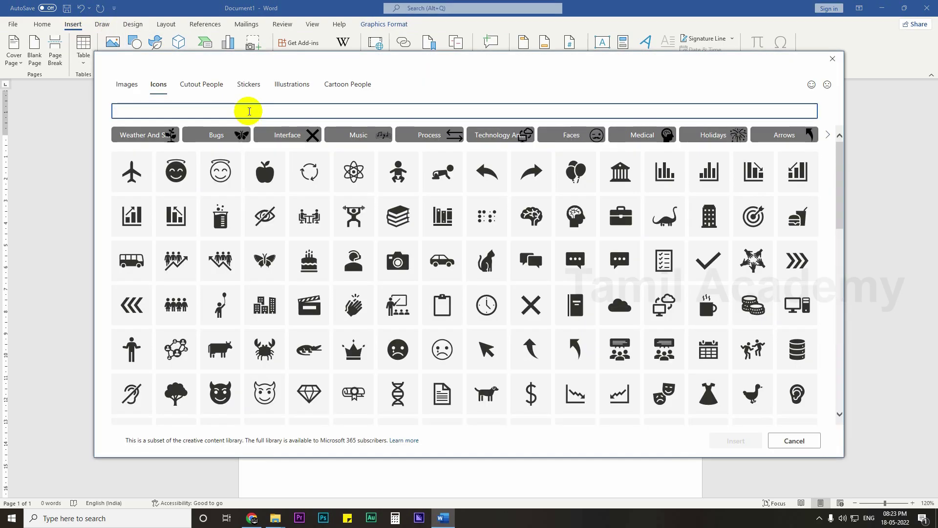
pyautogui.write('mobi')
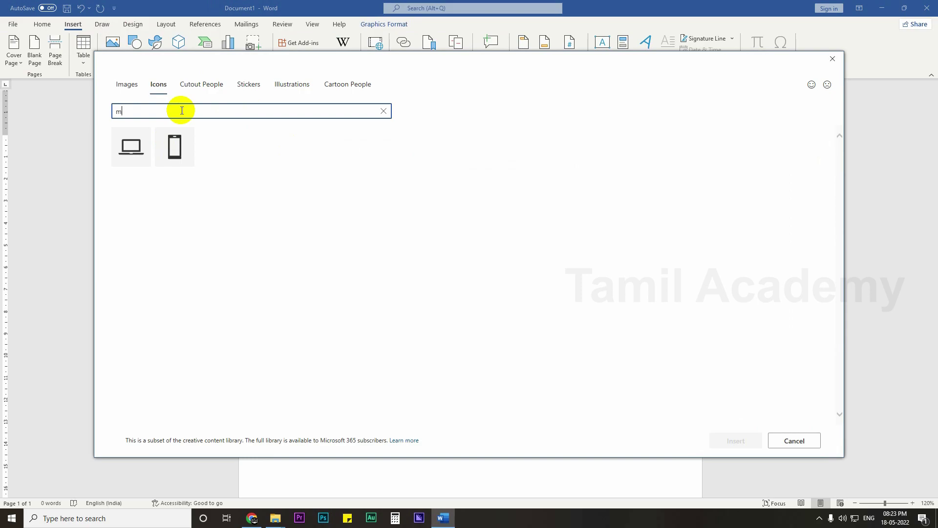
pyautogui.press('BackSpace')
pyautogui.write('computer')
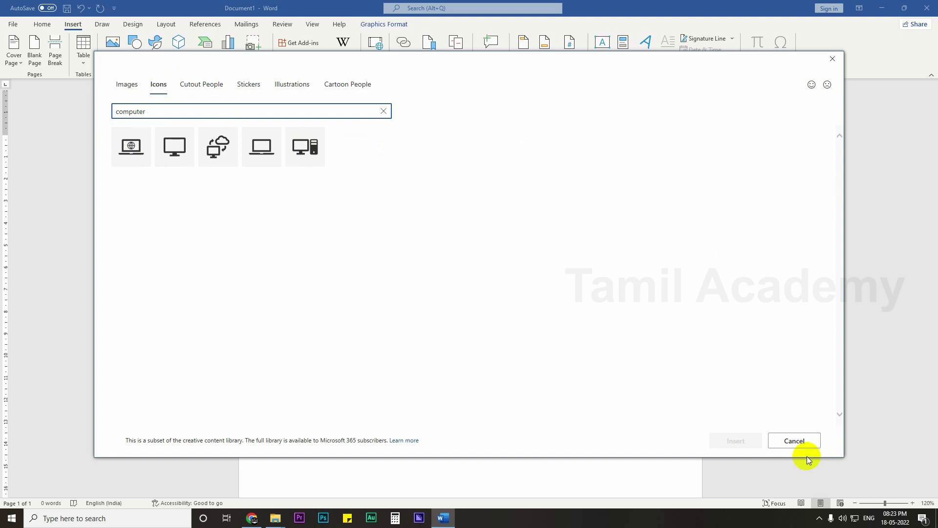
pyautogui.click(305, 147)
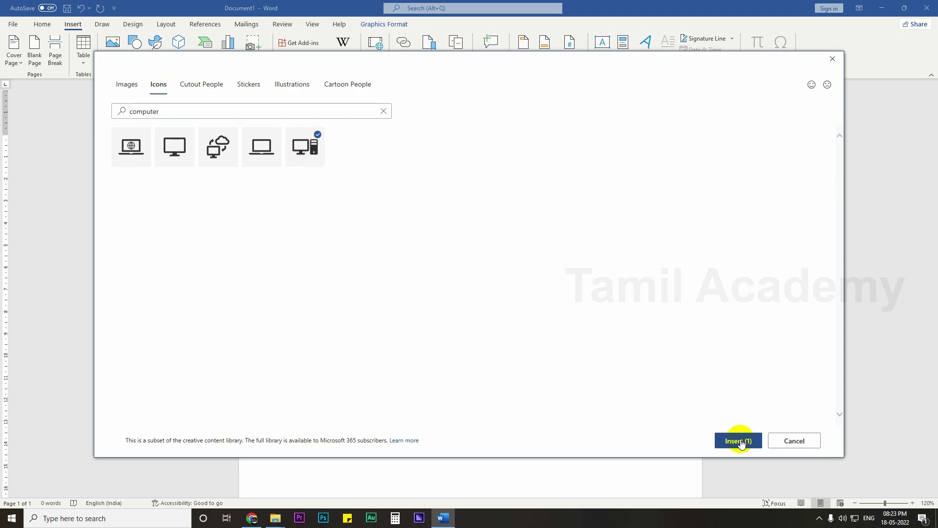
pyautogui.click(735, 441)
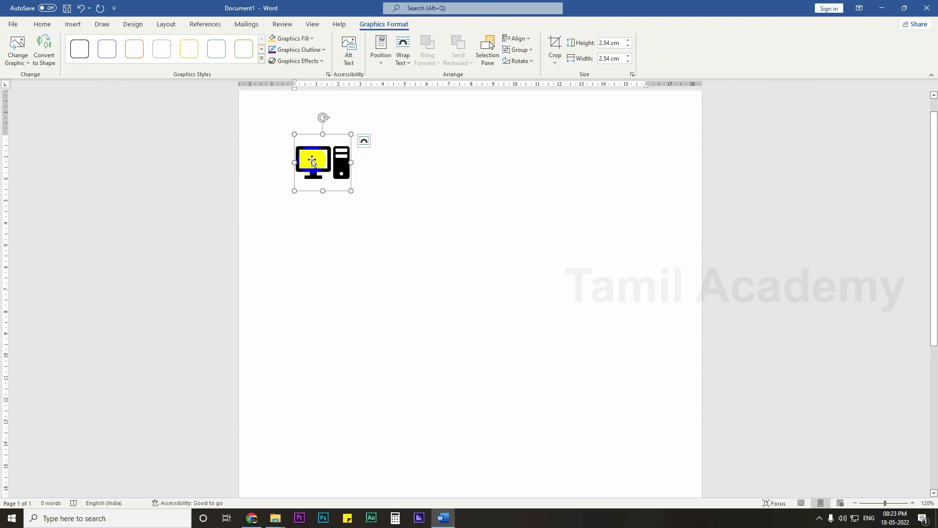
# Nudge the computer icon into place and fill it with a blue theme colour
pyautogui.moveTo(310, 155); pyautogui.dragTo(391, 164)
pyautogui.click(350, 194)
pyautogui.click(336, 182)
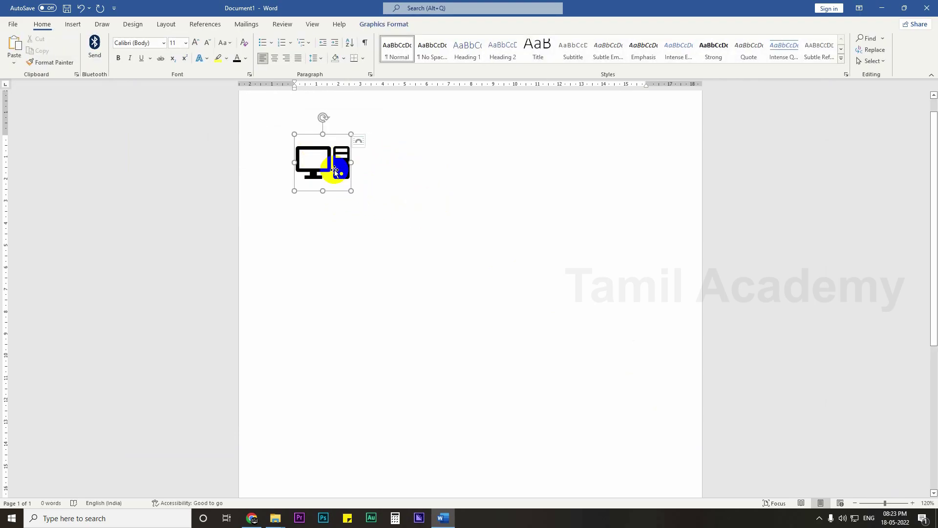
pyautogui.click(310, 38)
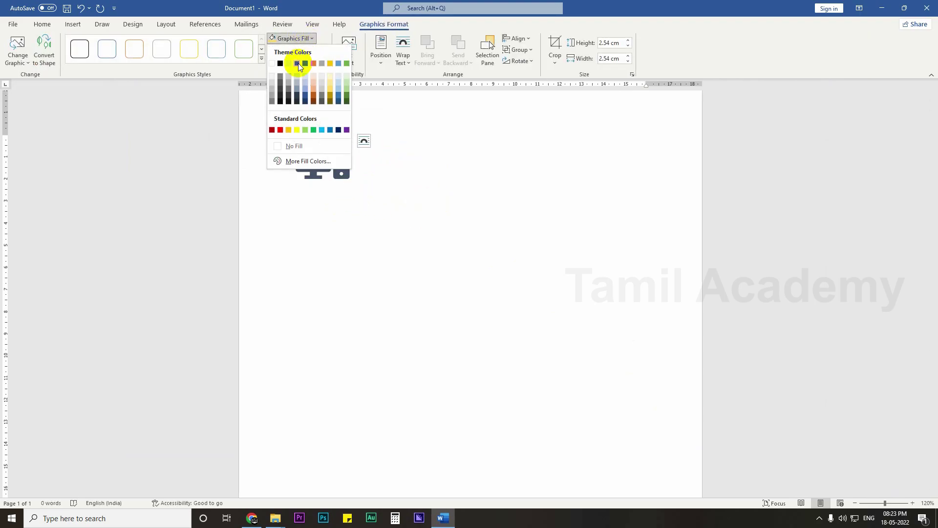
pyautogui.click(338, 63)
# Look at the 3D Models options without inserting, then undo the computer icon with Ctrl+Z
pyautogui.click(440, 205)
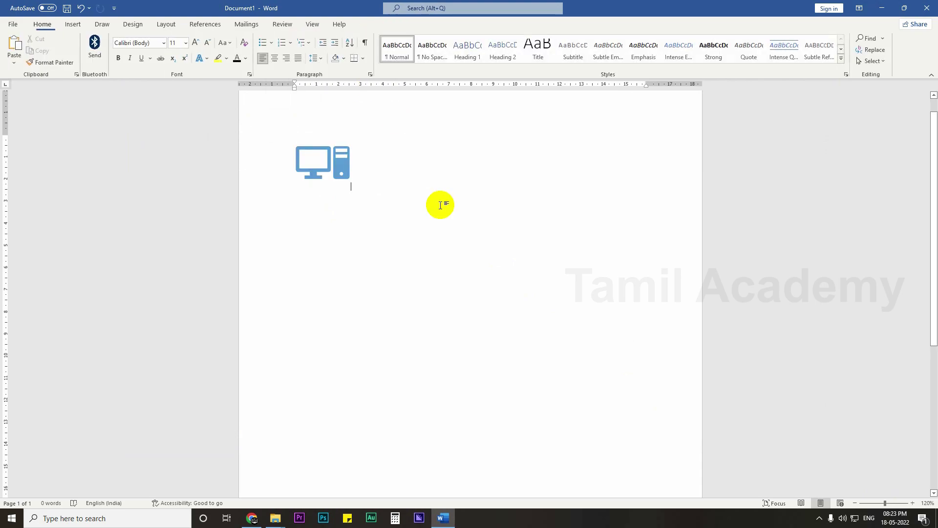
pyautogui.click(72, 24)
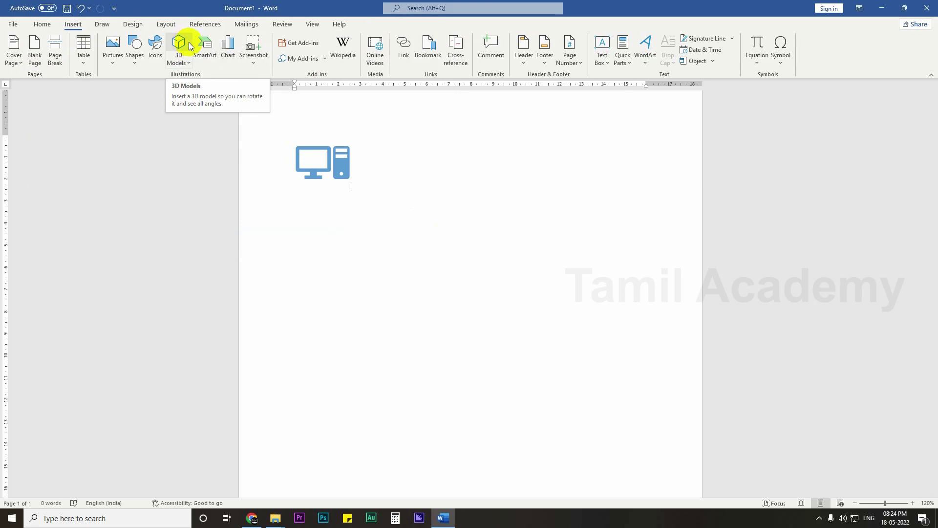
pyautogui.click(189, 59)
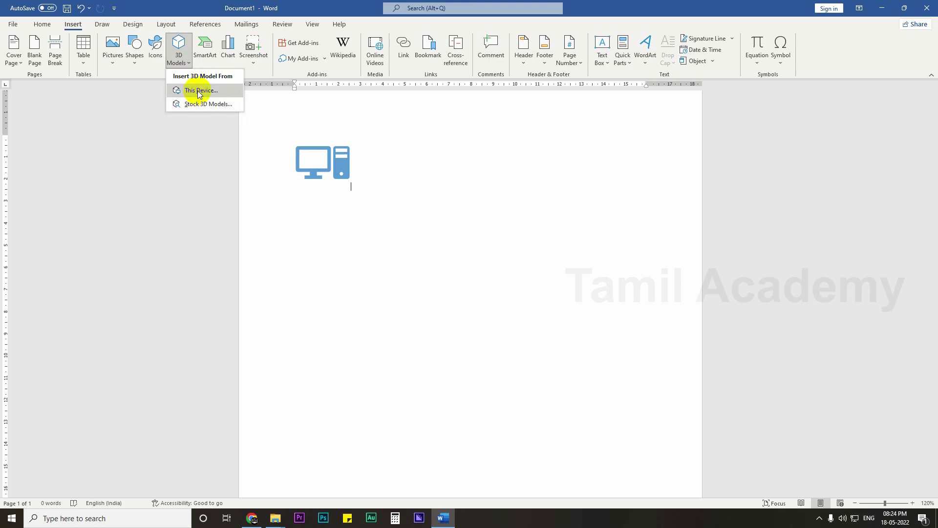
pyautogui.click(141, 106)
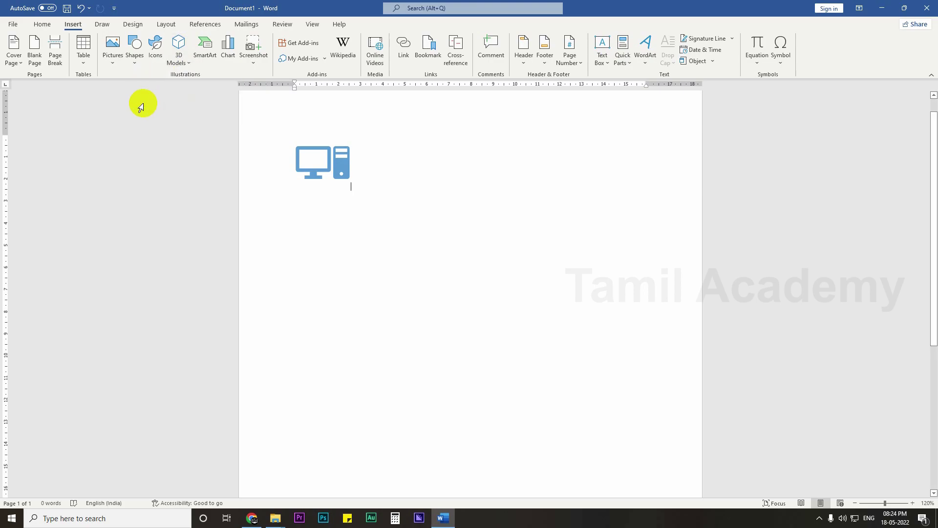
pyautogui.click(342, 171)
pyautogui.hotkey('ctrl', 'z')
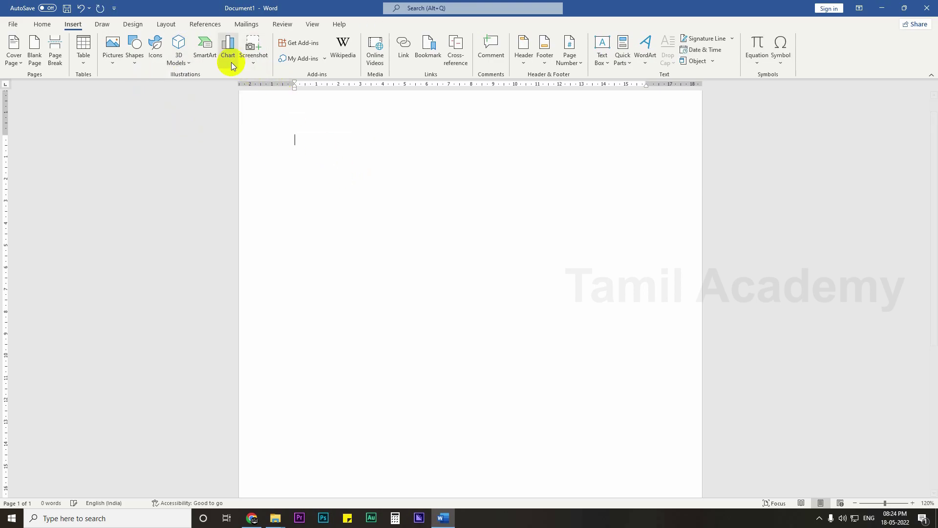
# Choose Vertical Arrow List from the List category of SmartArt graphics and insert it
pyautogui.click(213, 58)
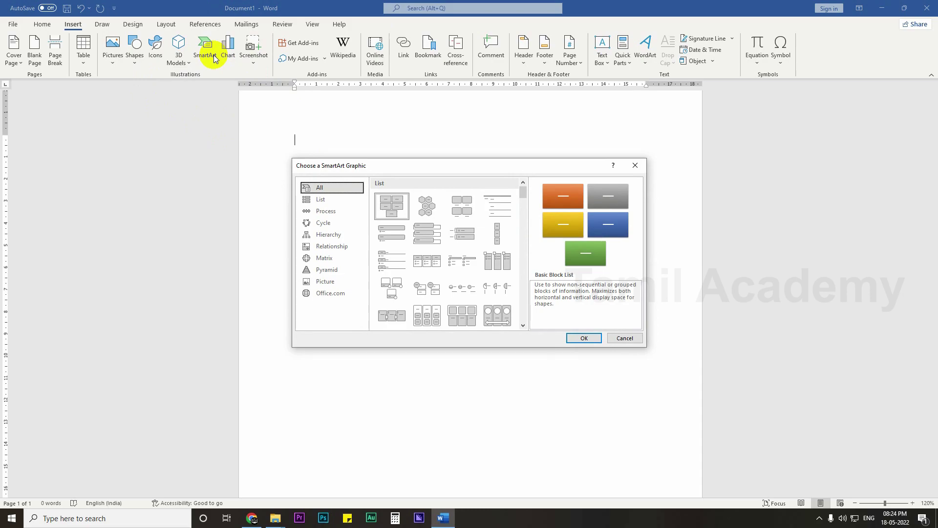
pyautogui.click(329, 199)
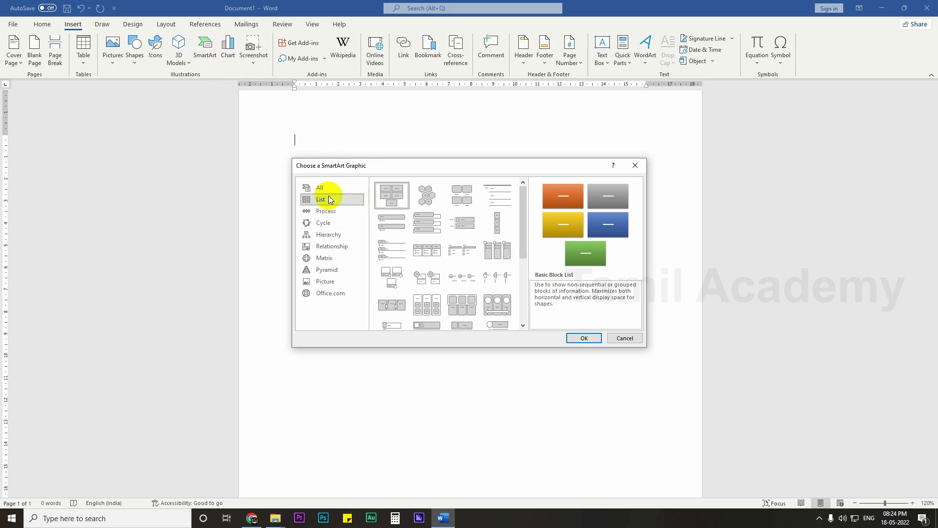
pyautogui.scroll(-2, 428, 222)
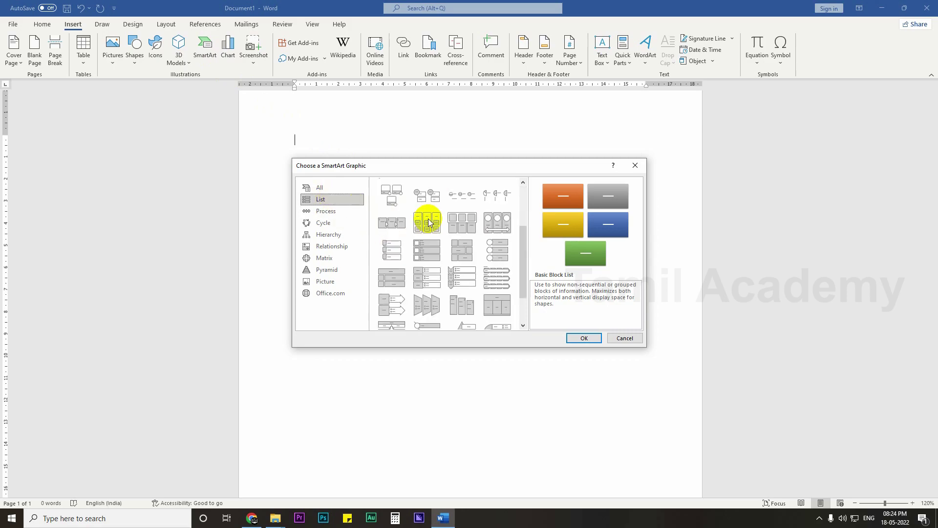
pyautogui.scroll(-1, 428, 221)
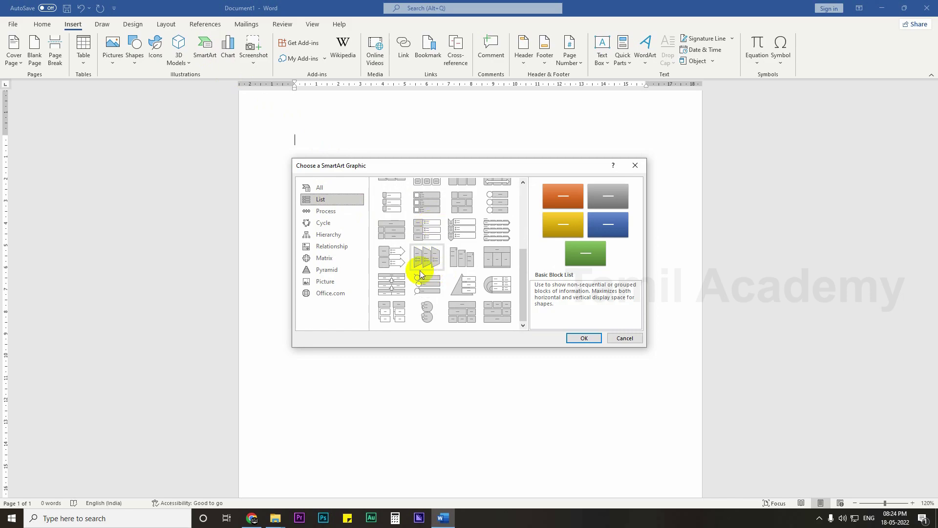
pyautogui.click(396, 257)
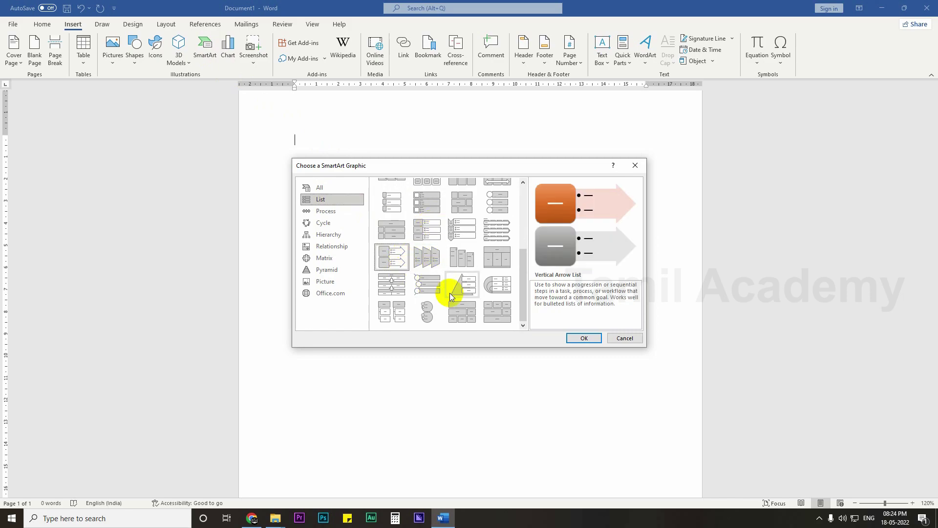
pyautogui.click(571, 337)
# Shrink the Vertical Arrow List diagram to about half size by dragging its corner handle
pyautogui.click(371, 202)
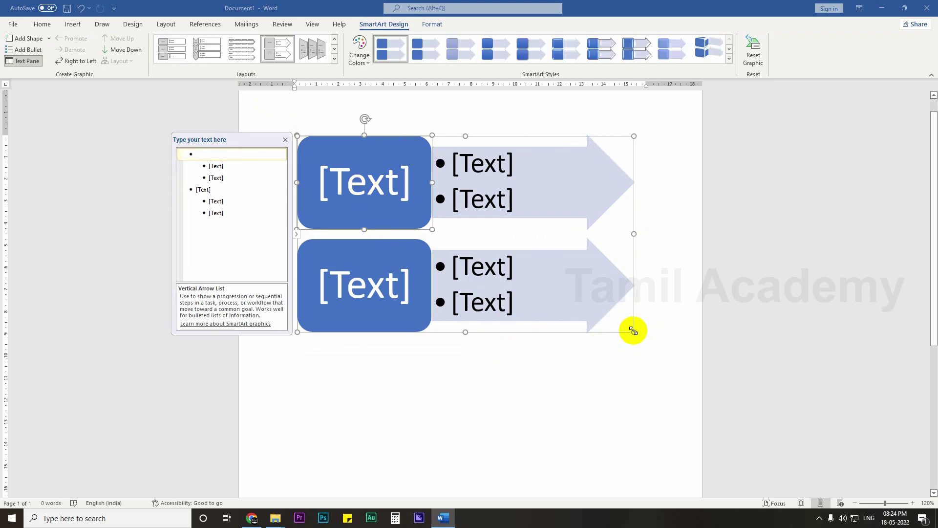
pyautogui.click(640, 353)
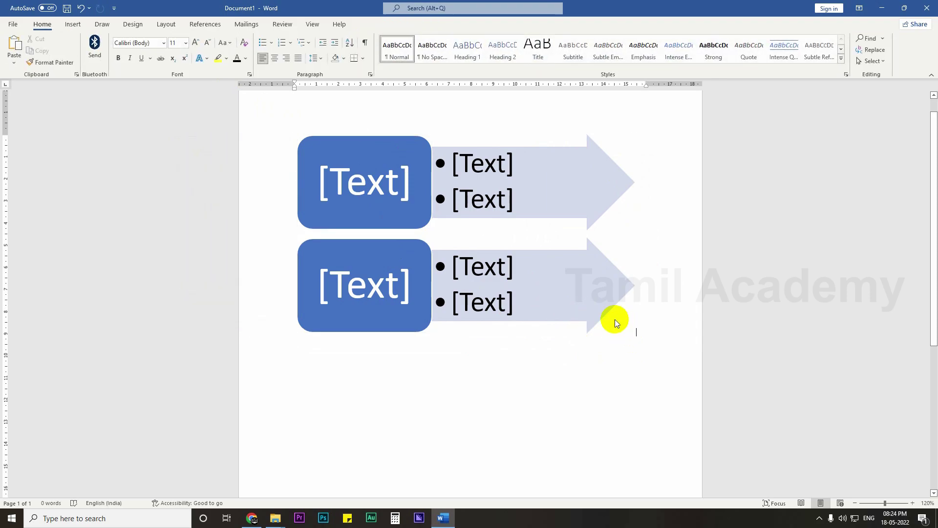
pyautogui.click(632, 329)
pyautogui.moveTo(633, 331); pyautogui.dragTo(473, 245)
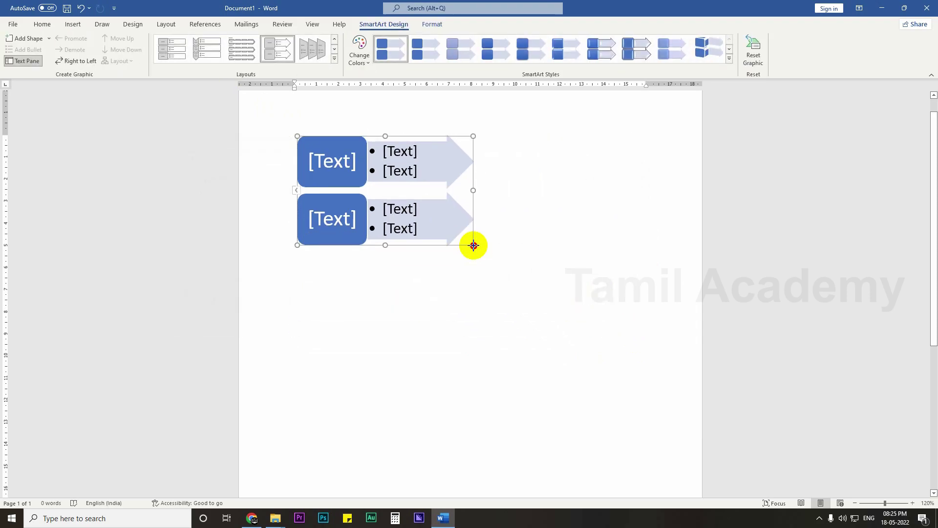
pyautogui.click(459, 283)
pyautogui.click(322, 167)
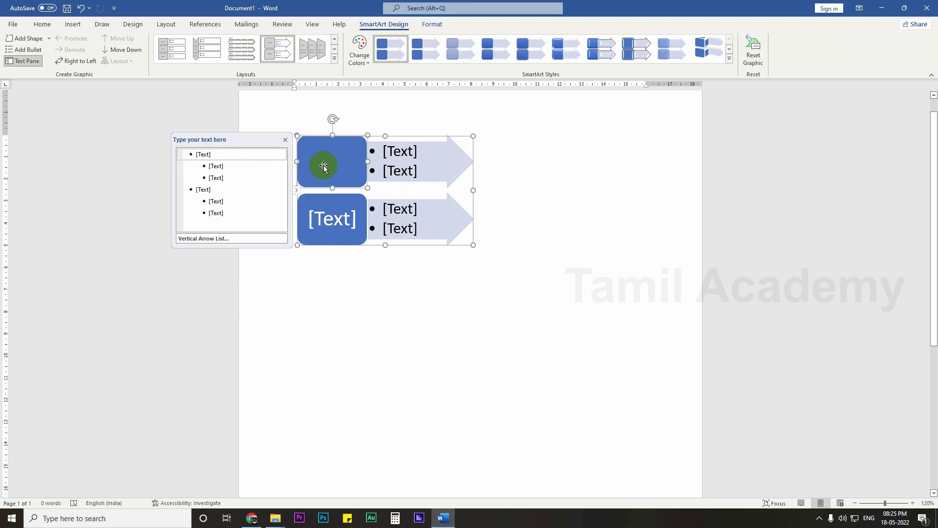
# Type 'Tamil' in the first box with bullets 'Paper 1' and 'Paper 2'
pyautogui.write('Tamil')
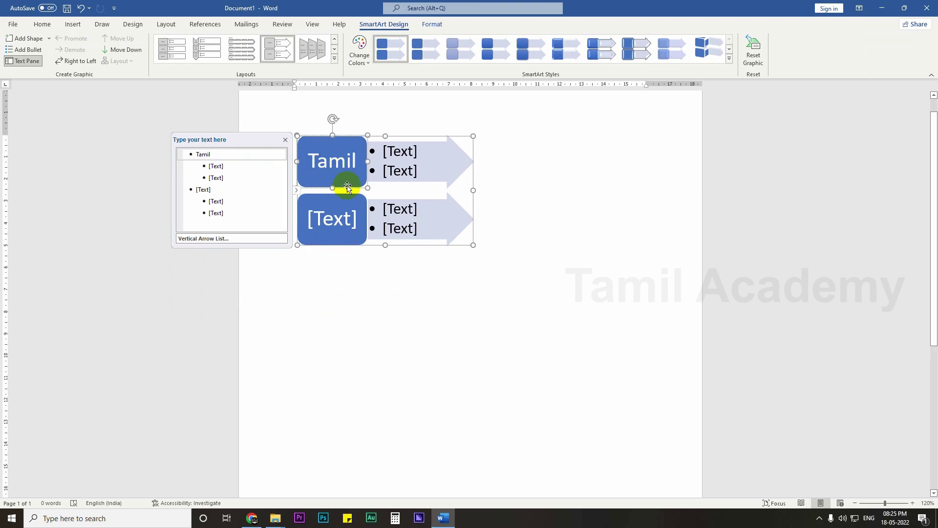
pyautogui.click(408, 155)
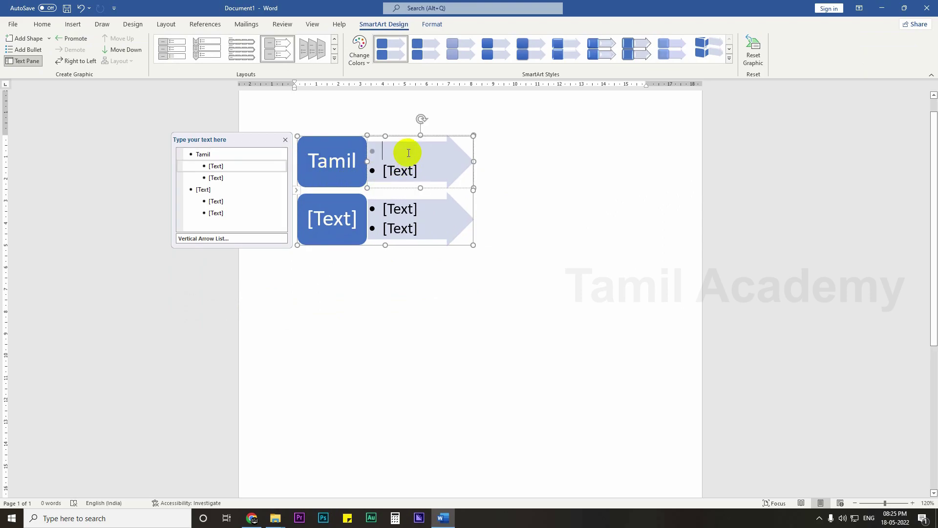
pyautogui.write('Pap')
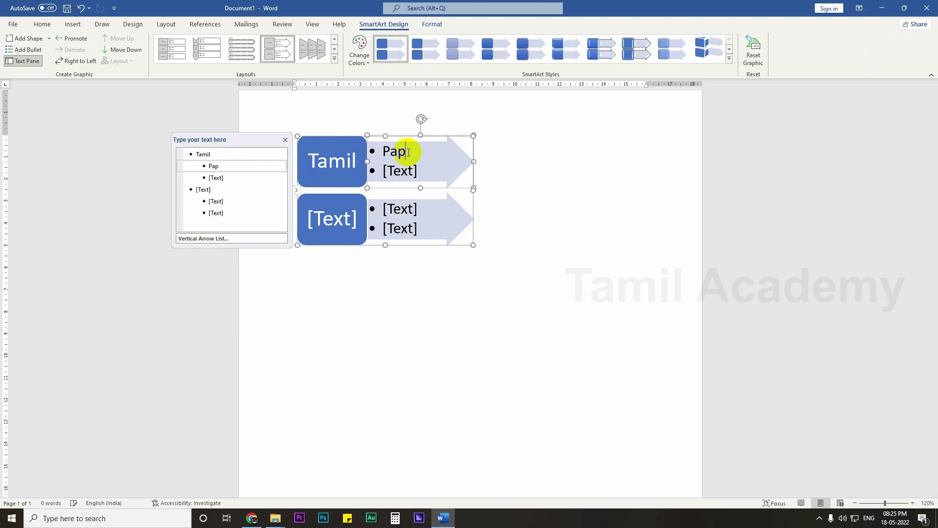
pyautogui.write('er 1')
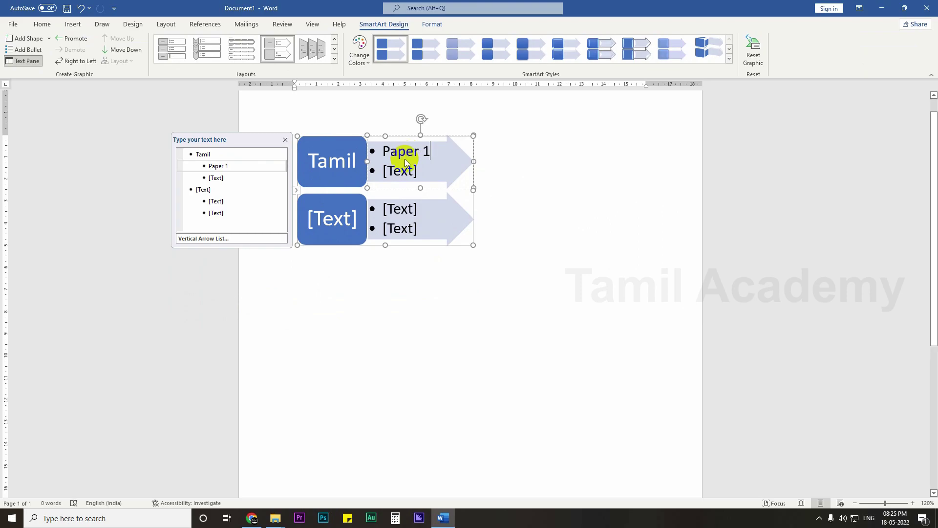
pyautogui.click(405, 171)
pyautogui.write('Pa')
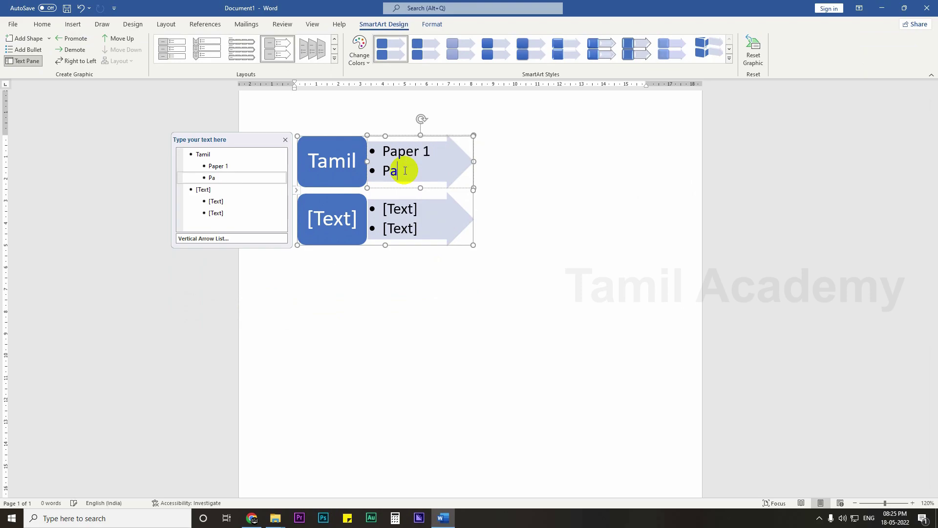
pyautogui.write('per 2')
pyautogui.click(332, 220)
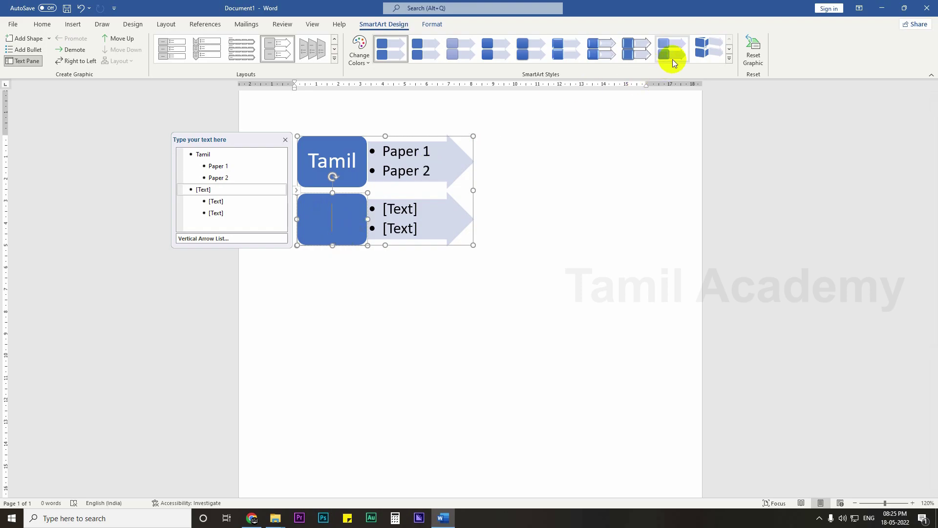
# Apply a bevelled SmartArt style and a dark Primary Theme Colors scheme to the diagram
pyautogui.click(441, 52)
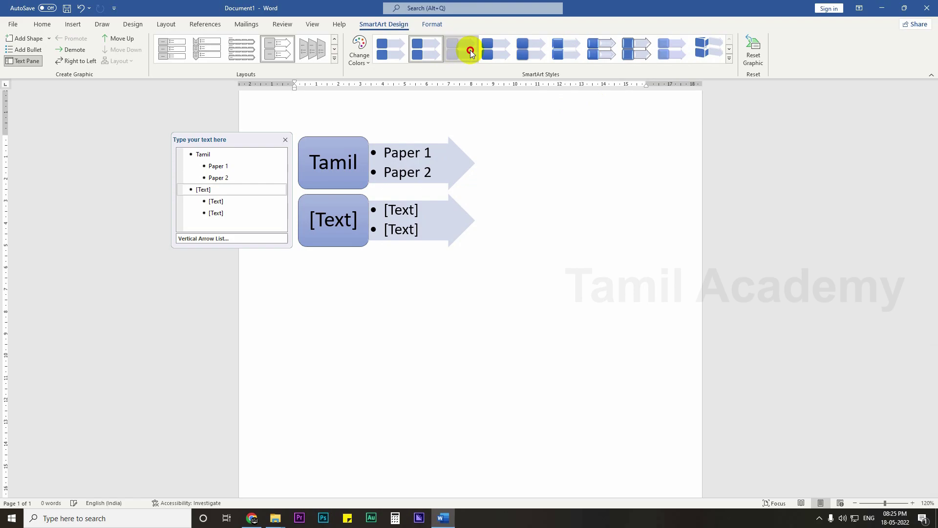
pyautogui.click(562, 56)
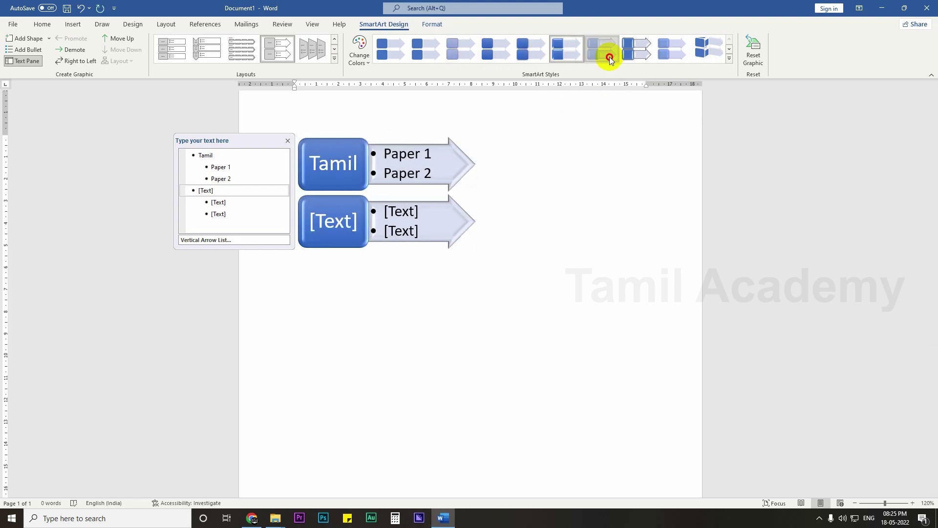
pyautogui.click(609, 59)
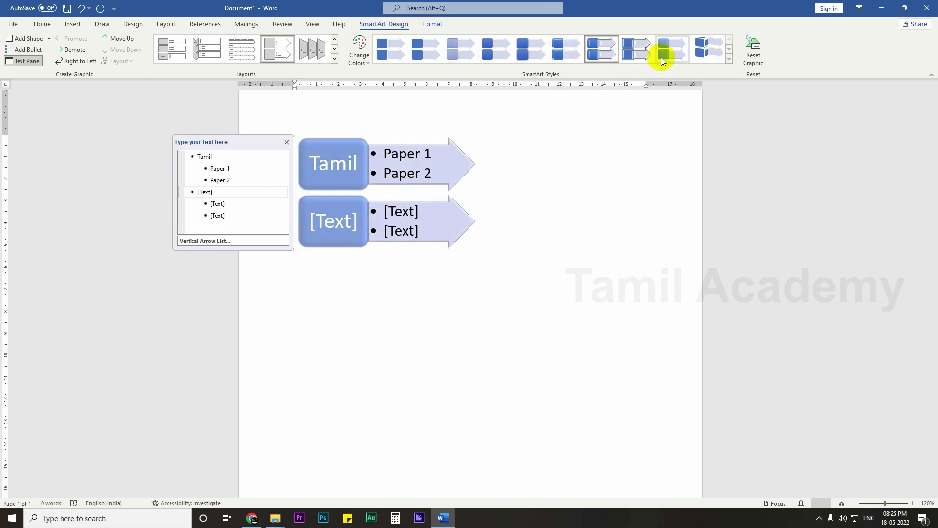
pyautogui.click(728, 59)
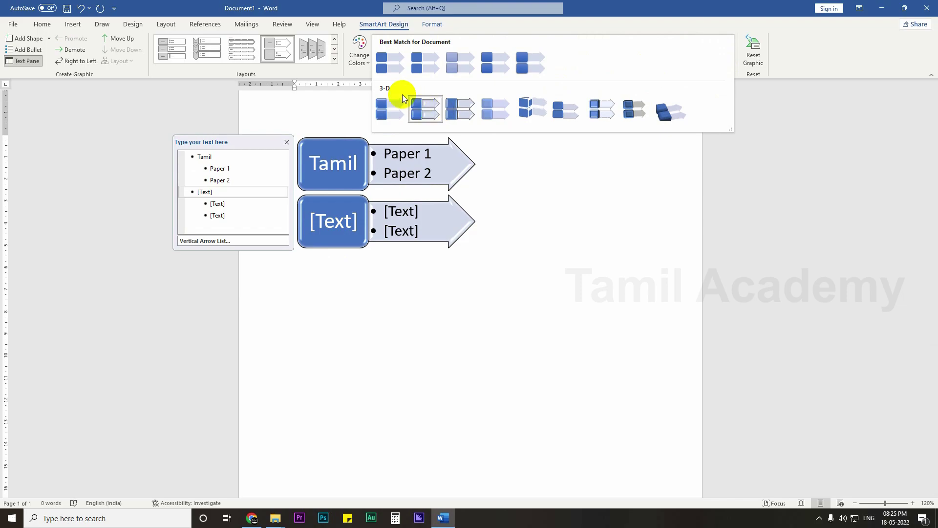
pyautogui.click(359, 53)
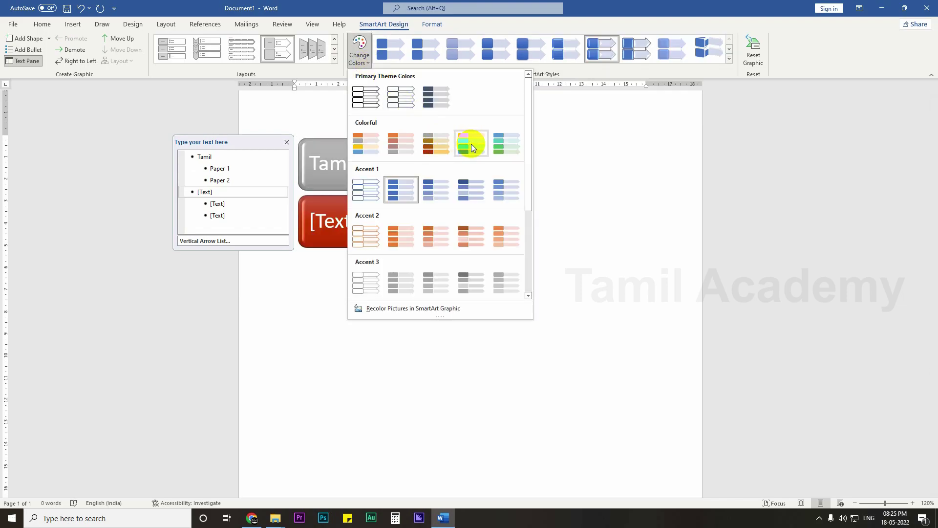
pyautogui.click(435, 97)
# Fill the second-row box green and the Tamil box purple
pyautogui.click(433, 24)
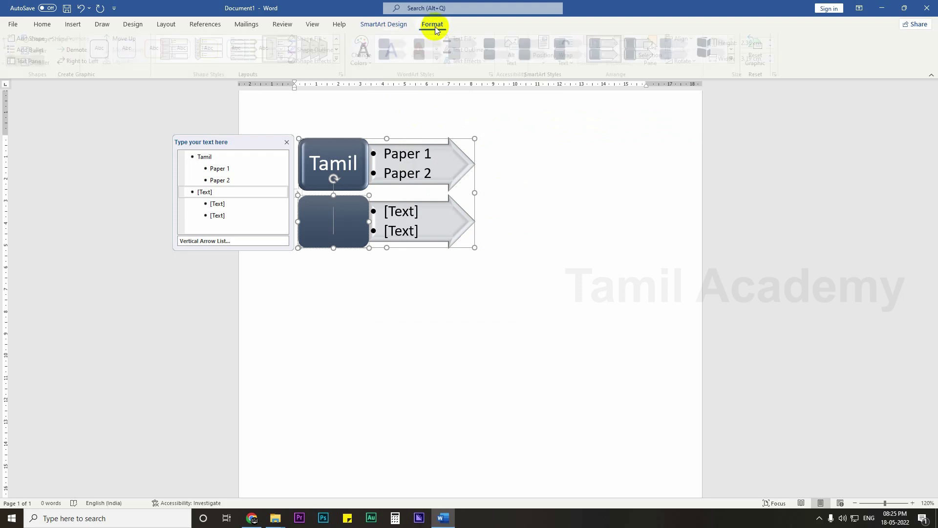
pyautogui.click(329, 39)
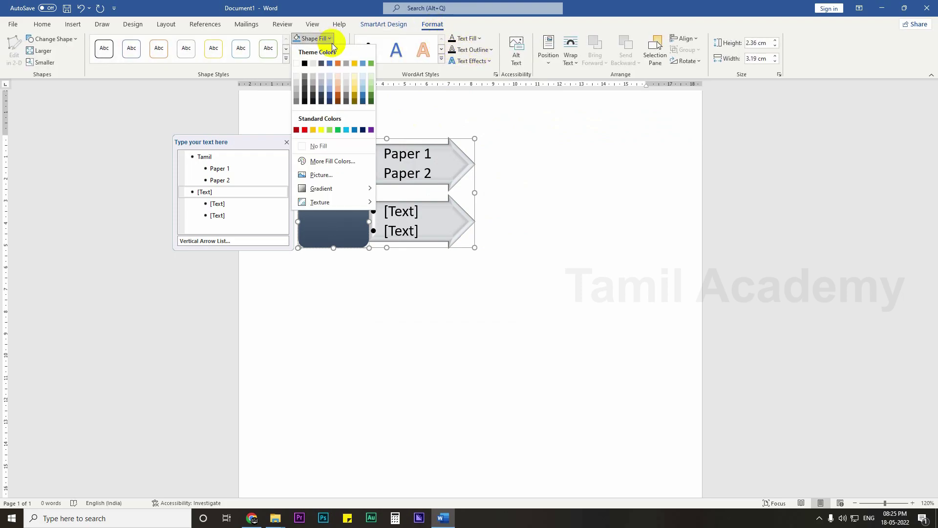
pyautogui.click(366, 95)
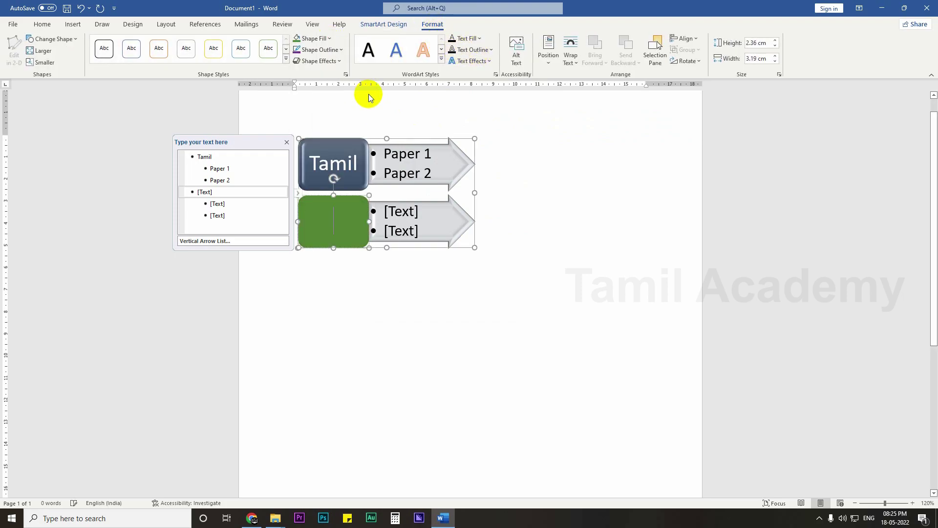
pyautogui.click(355, 175)
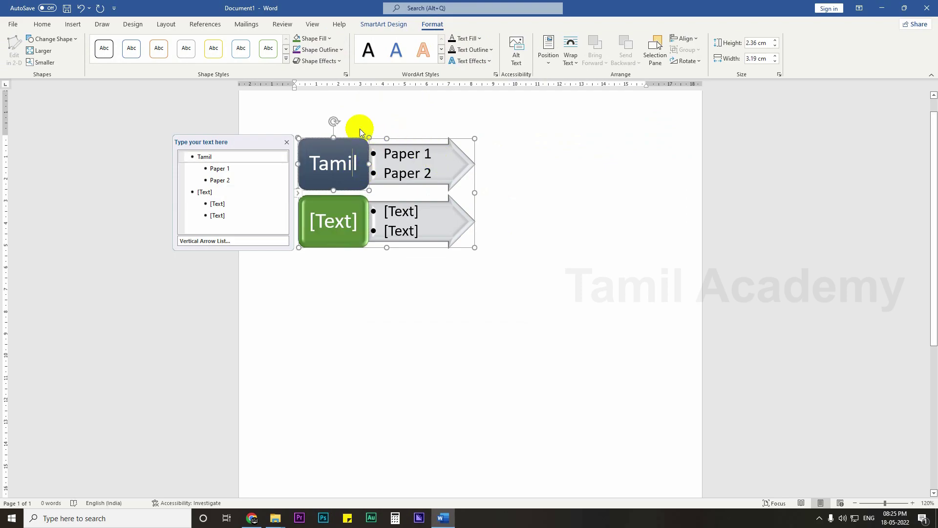
pyautogui.click(329, 38)
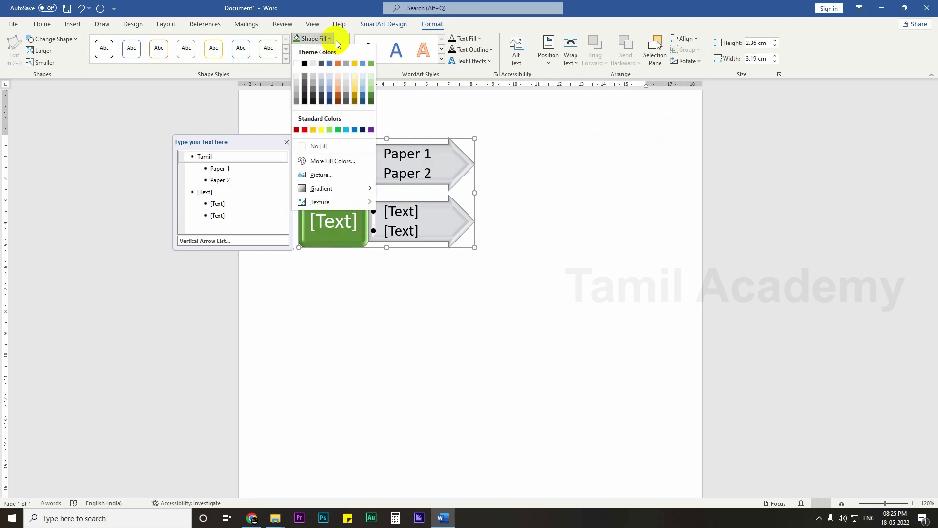
pyautogui.click(371, 129)
pyautogui.click(506, 160)
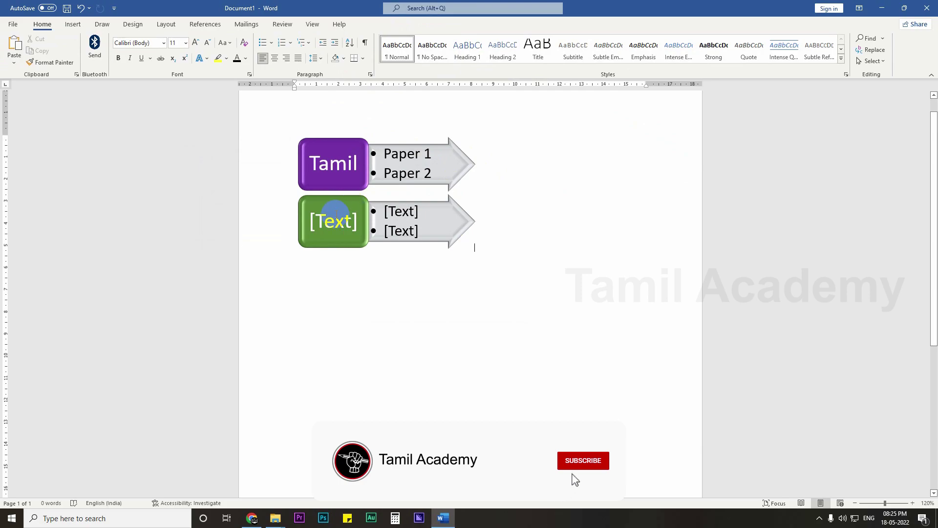
pyautogui.click(337, 221)
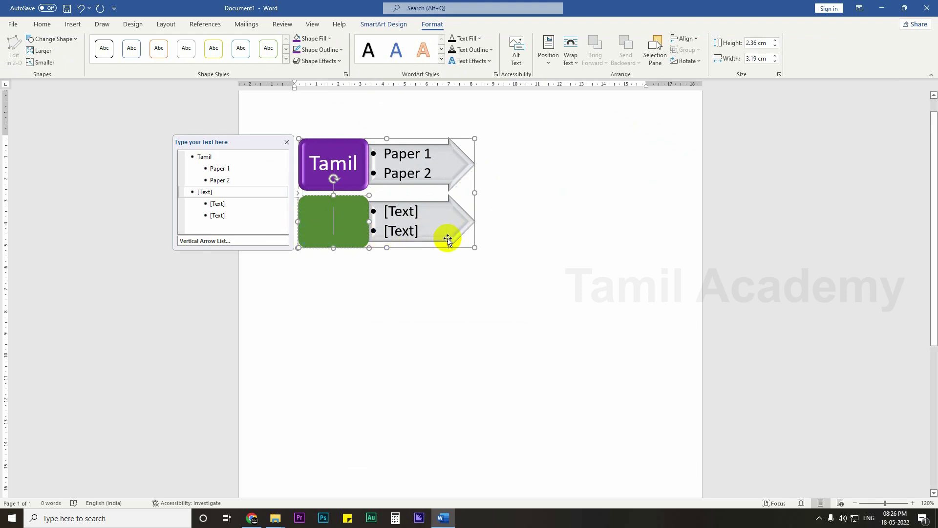
# Add entries in the SmartArt text pane until the diagram holds five shapes
pyautogui.click(284, 193)
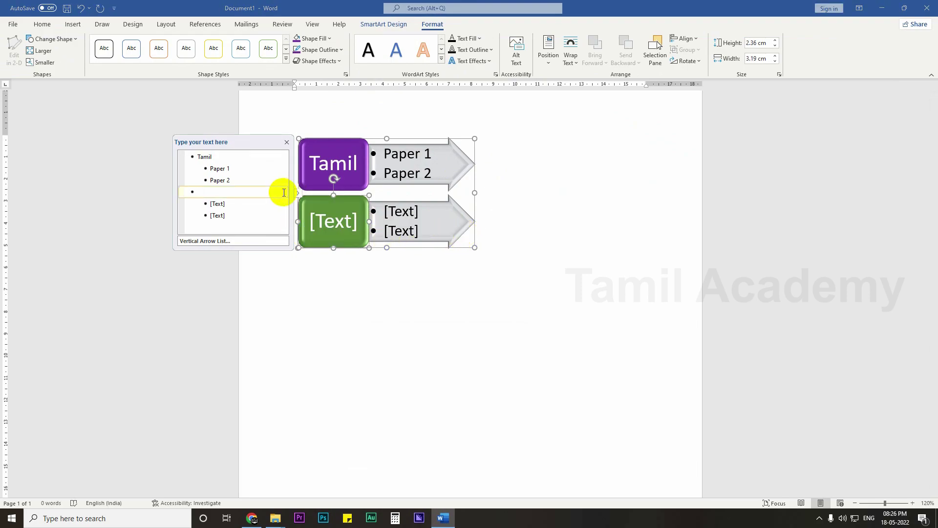
pyautogui.press('Return')
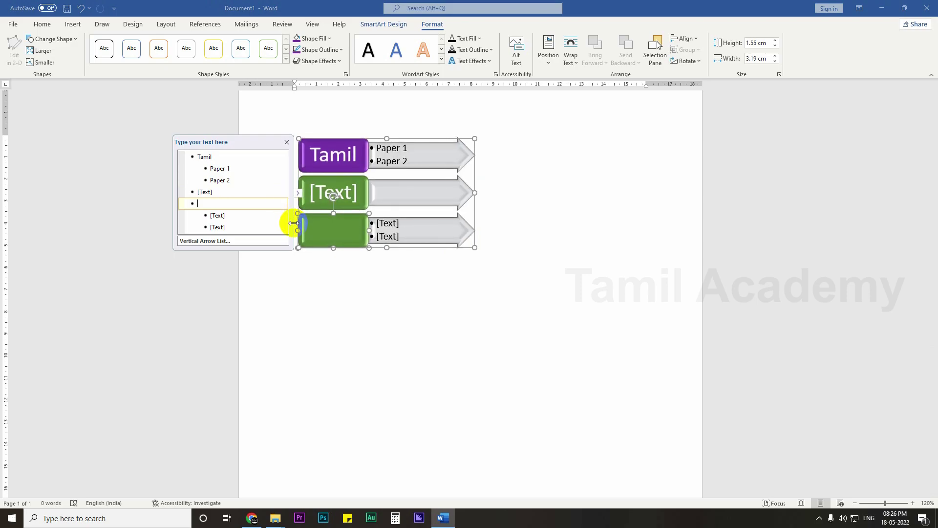
pyautogui.click(311, 224)
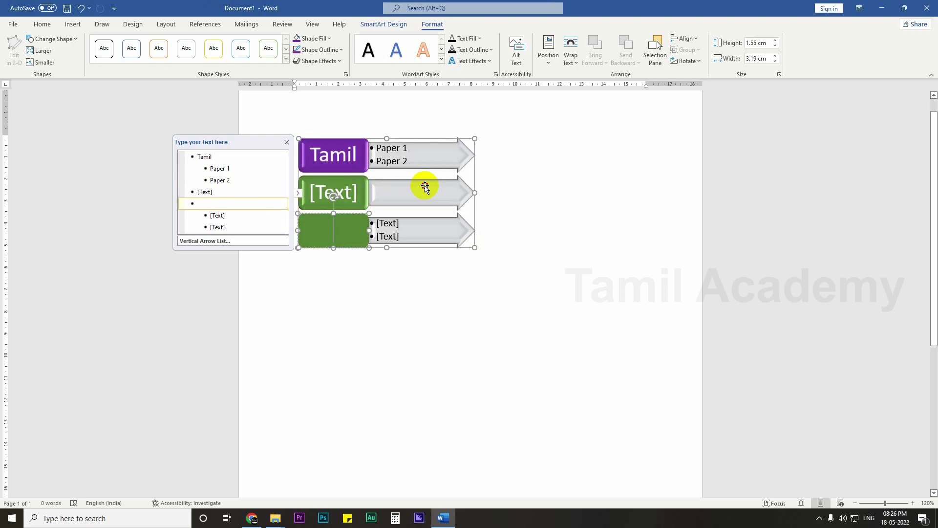
pyautogui.click(362, 211)
pyautogui.click(350, 227)
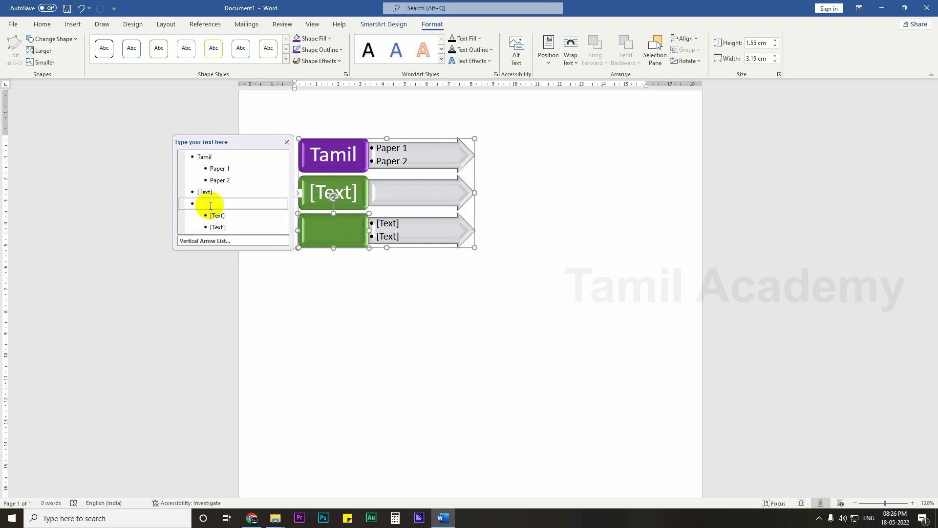
pyautogui.click(244, 205)
pyautogui.press('BackSpace')
pyautogui.click(246, 217)
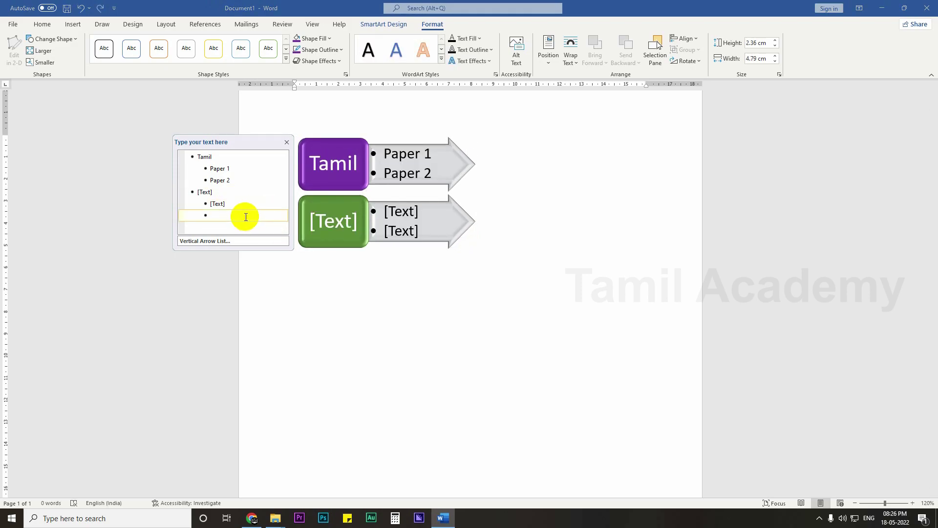
pyautogui.press('Return')
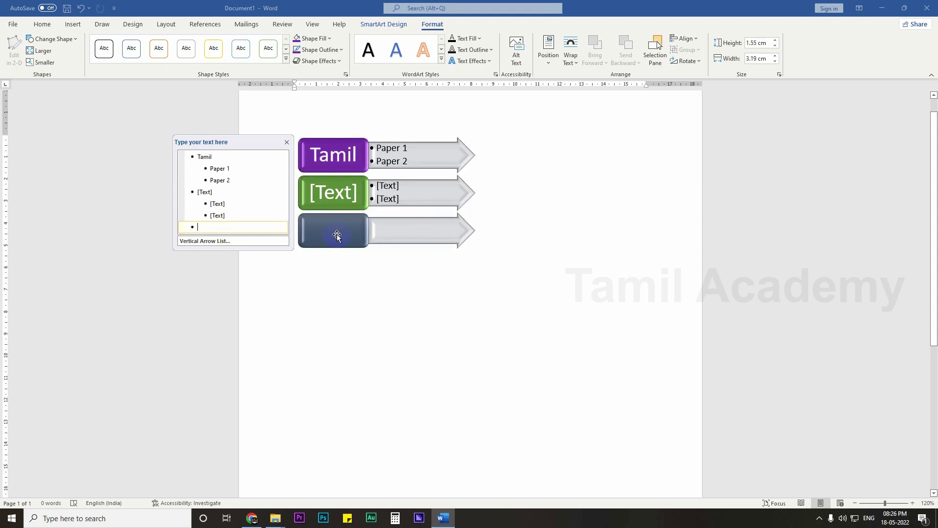
pyautogui.press('Return')
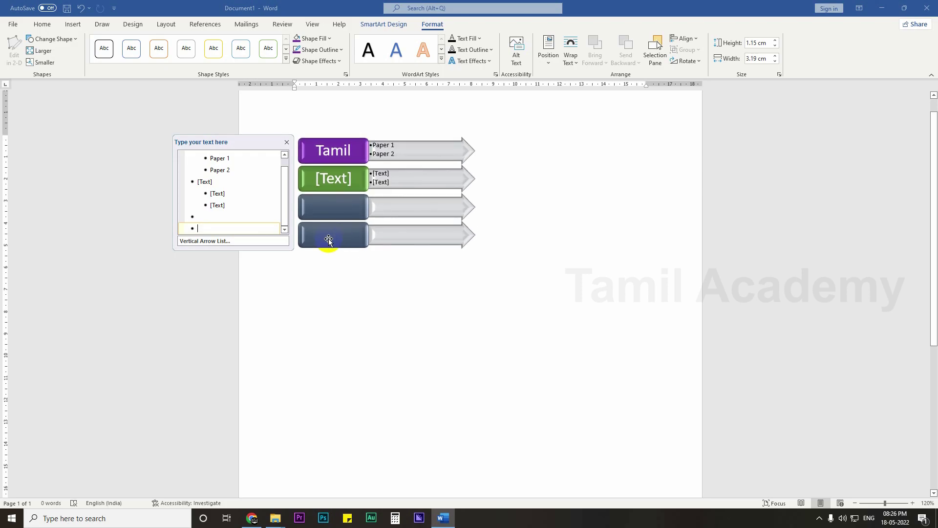
pyautogui.press('Return')
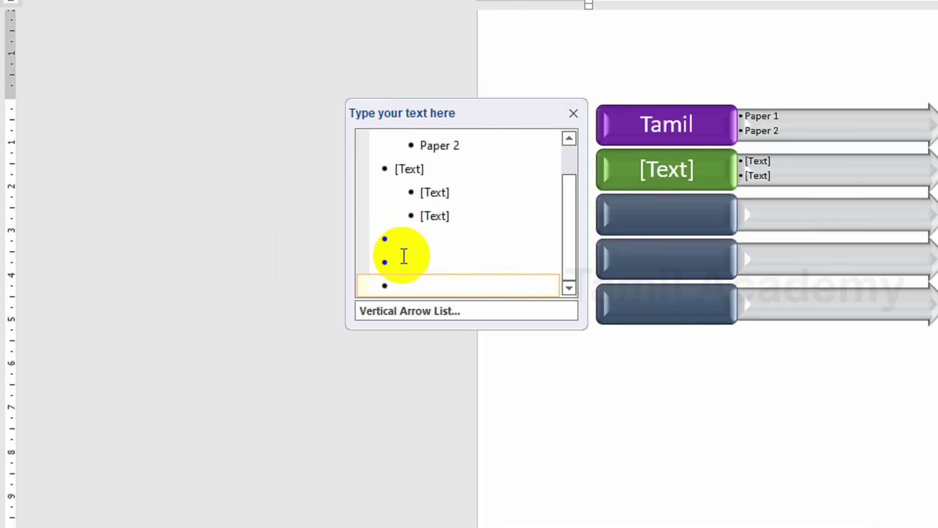
pyautogui.click(416, 285)
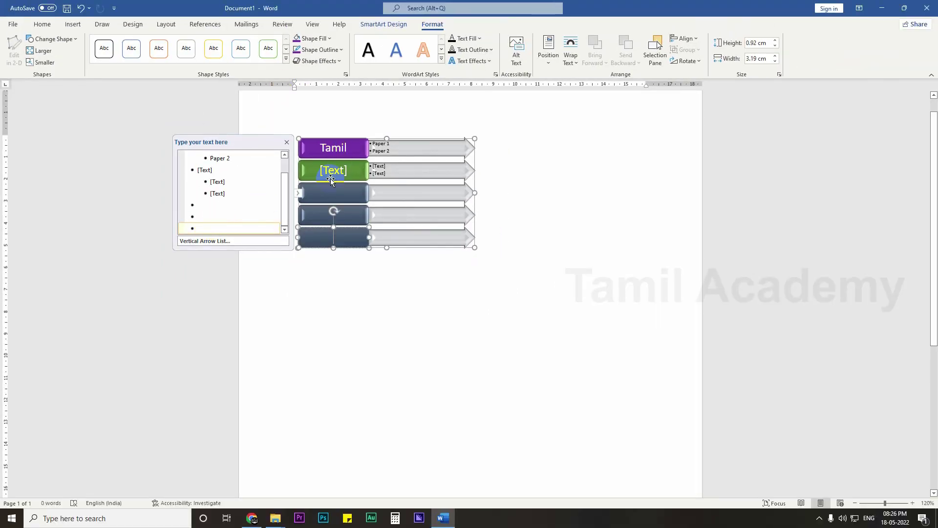
# Switch the SmartArt graphic to the Trapezoid List layout
pyautogui.click(458, 140)
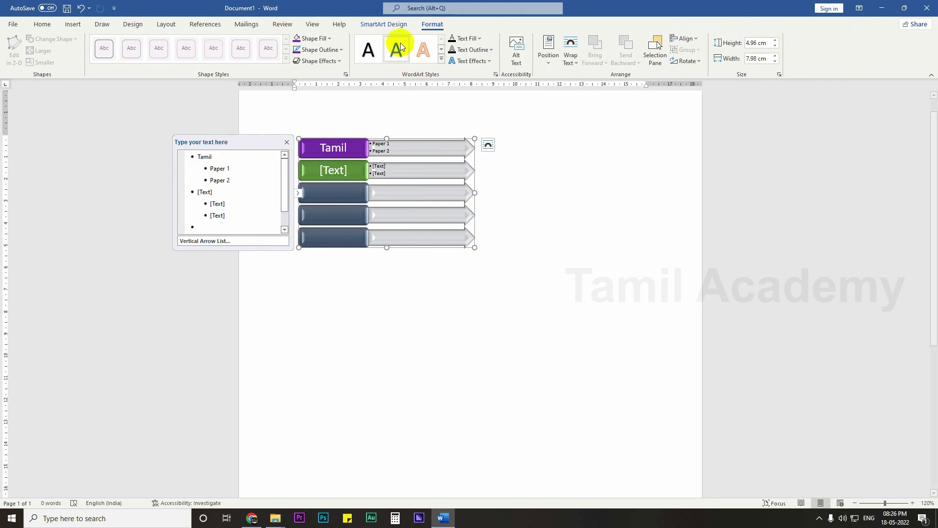
pyautogui.click(391, 23)
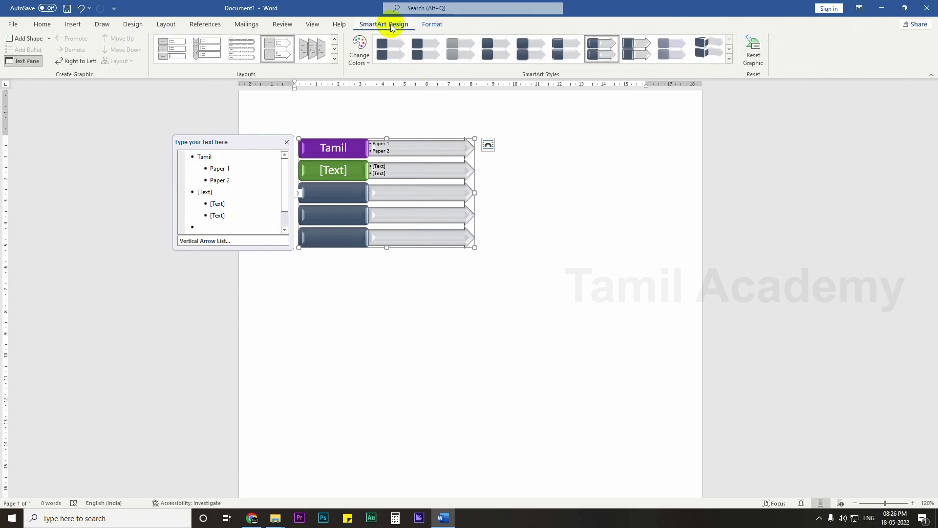
pyautogui.click(322, 55)
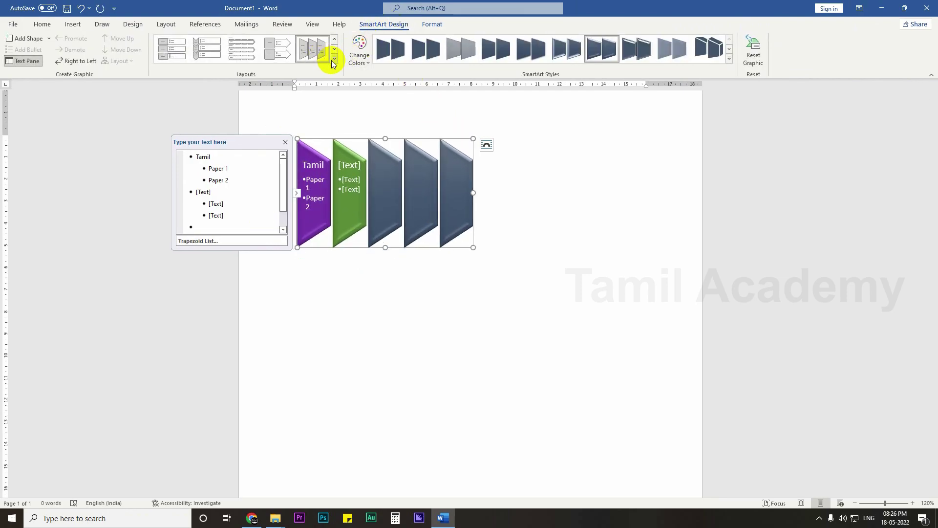
# Change the SmartArt to the Vertical Curved List layout and enlarge it down and right
pyautogui.click(334, 58)
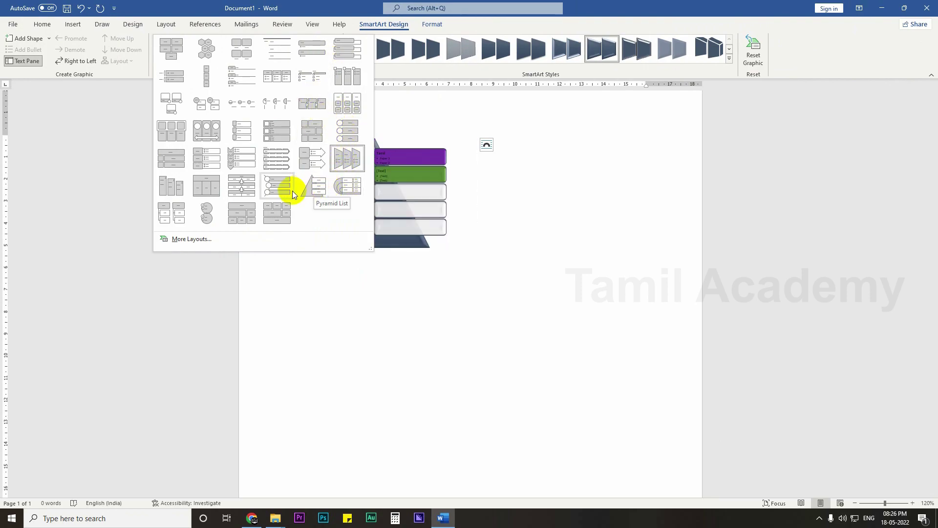
pyautogui.click(277, 191)
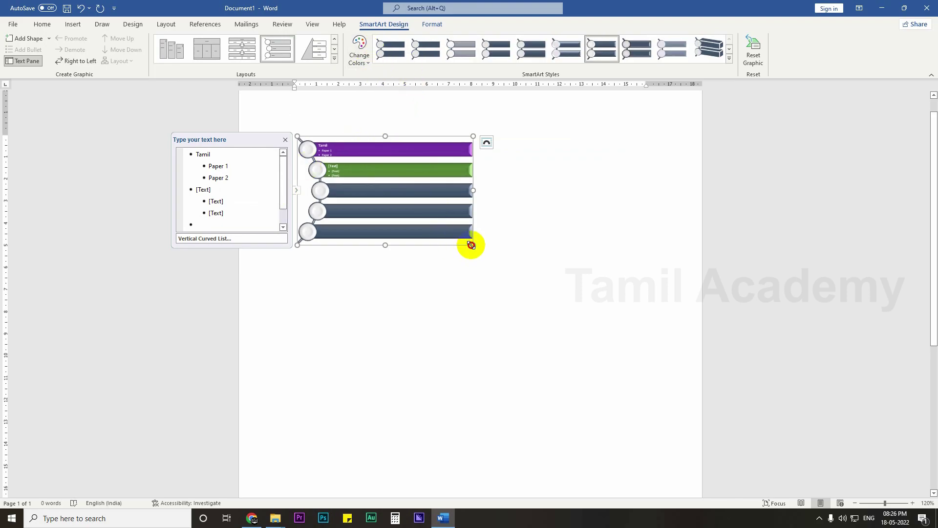
pyautogui.moveTo(472, 245); pyautogui.dragTo(607, 357)
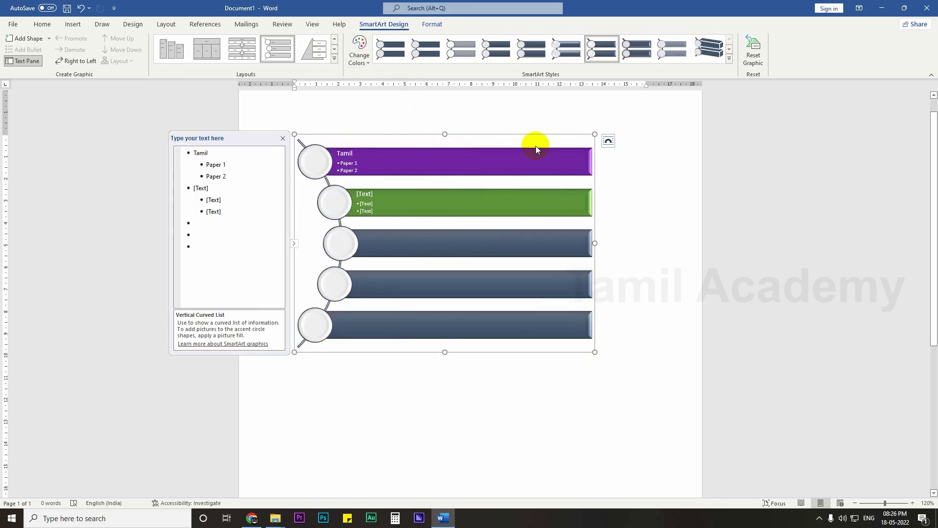
# Apply a colourful orange-to-grey colour scheme and a 3-D SmartArt style
pyautogui.click(360, 55)
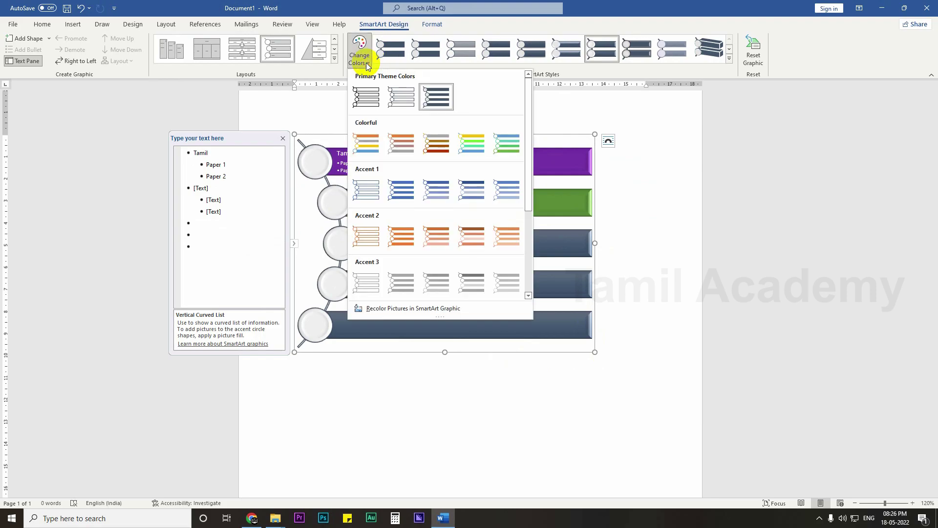
pyautogui.click(402, 147)
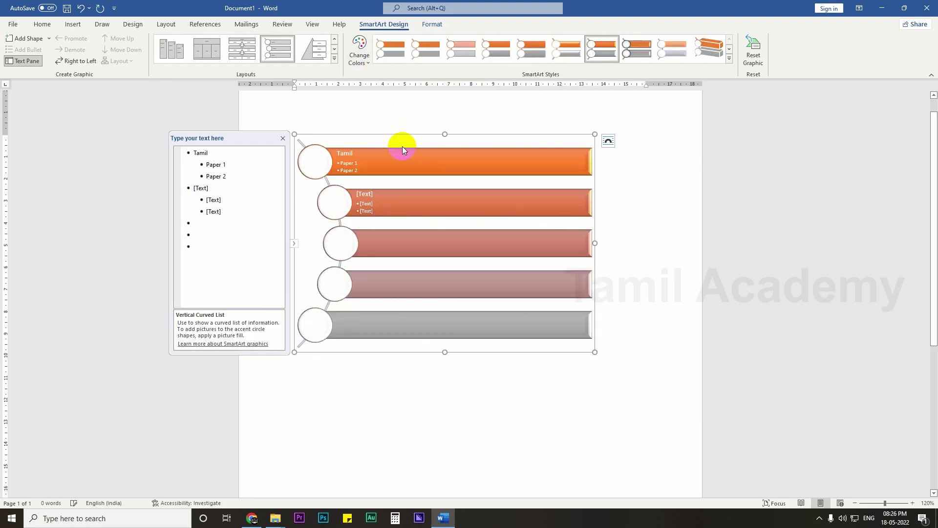
pyautogui.click(716, 50)
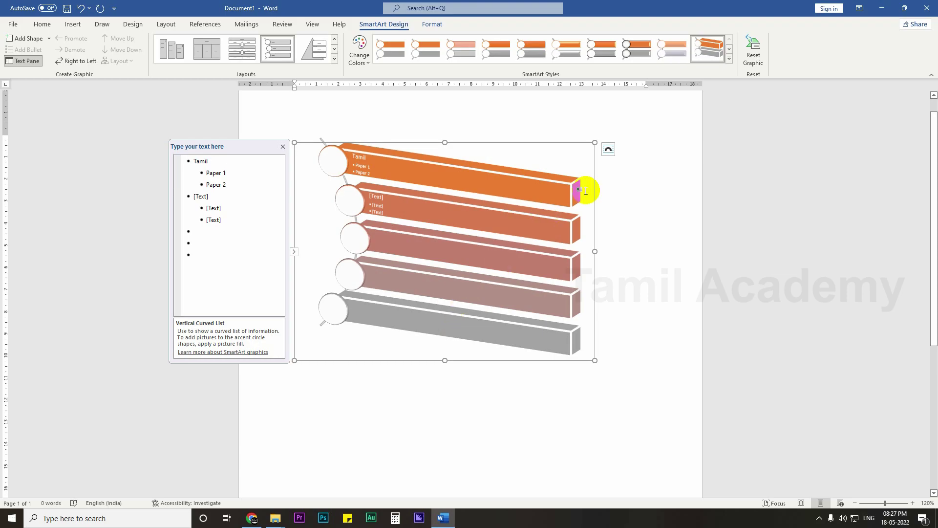
pyautogui.click(658, 226)
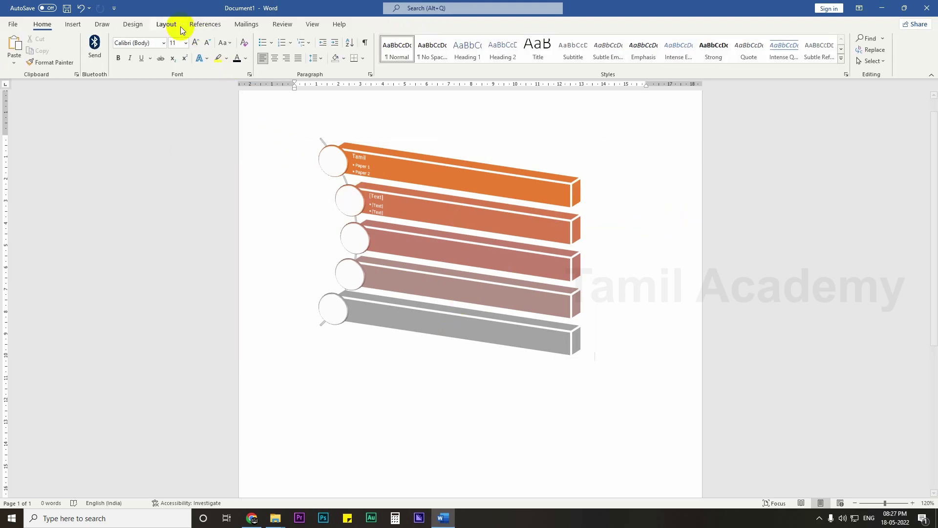
# Delete the SmartArt graphic and bring up the Insert Chart dialog
pyautogui.click(73, 24)
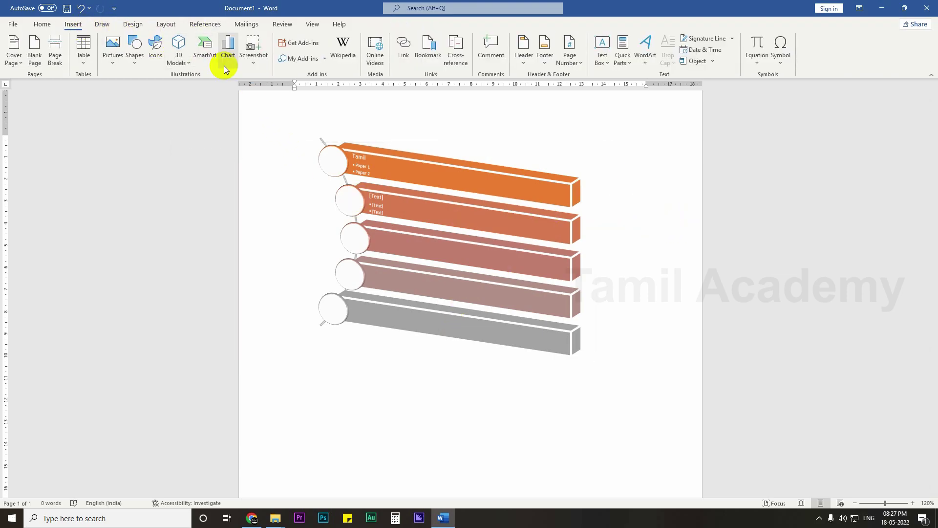
pyautogui.click(388, 176)
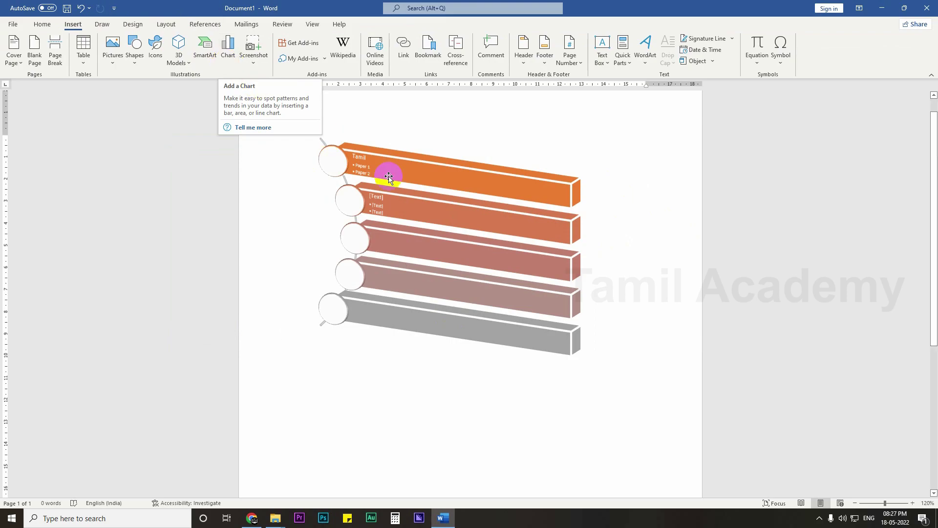
pyautogui.press('Delete')
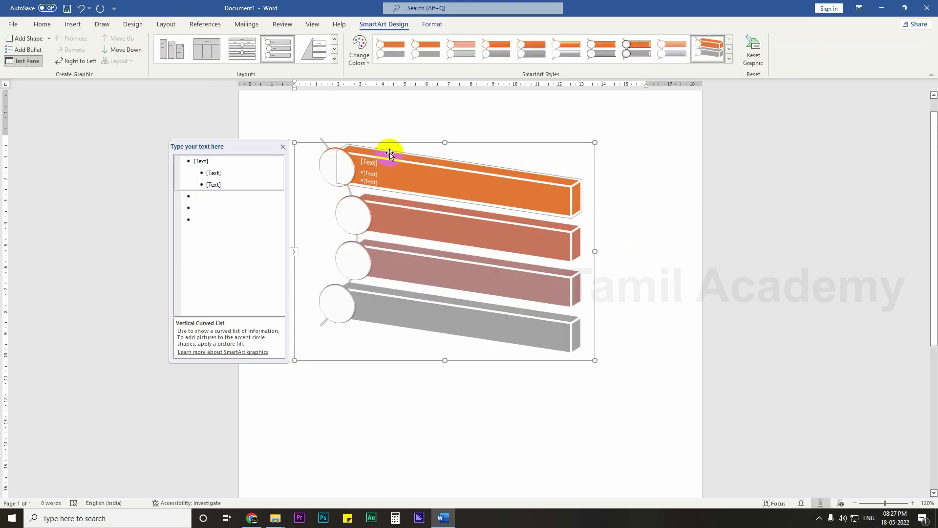
pyautogui.click(393, 143)
pyautogui.press('Delete')
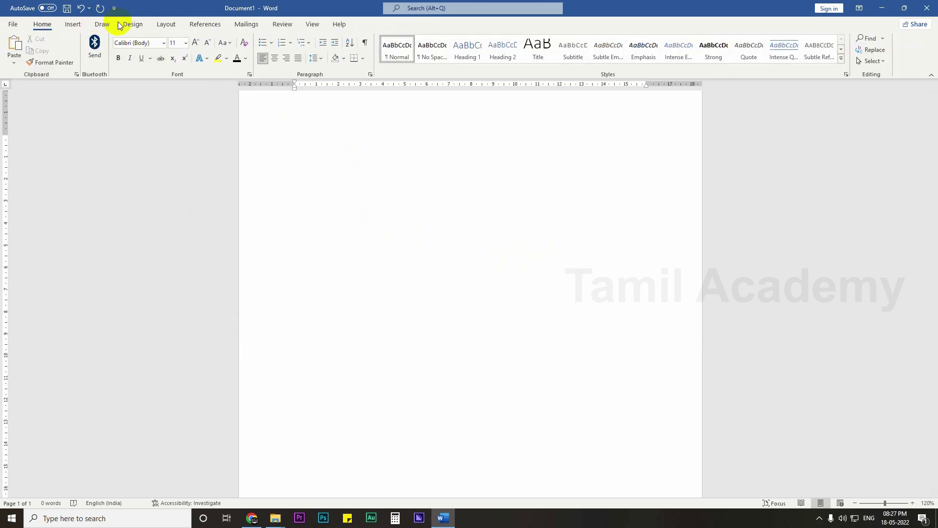
pyautogui.click(73, 25)
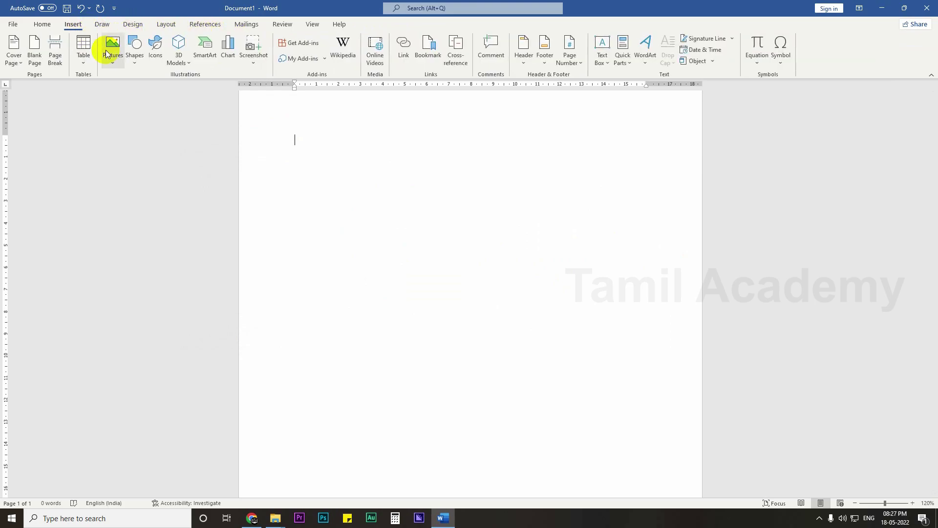
pyautogui.click(221, 58)
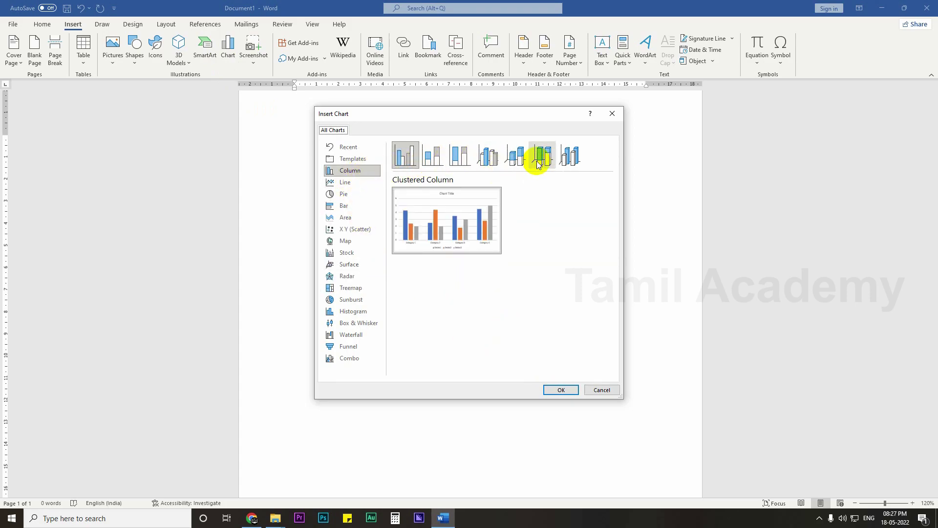
# Browse the available chart types, then insert a Clustered Column chart
pyautogui.click(350, 173)
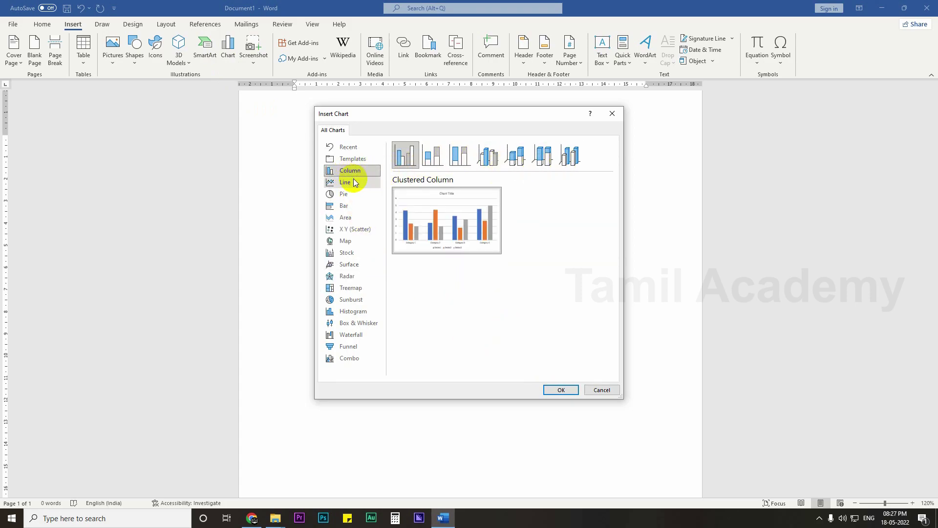
pyautogui.click(352, 181)
pyautogui.click(361, 195)
pyautogui.click(359, 204)
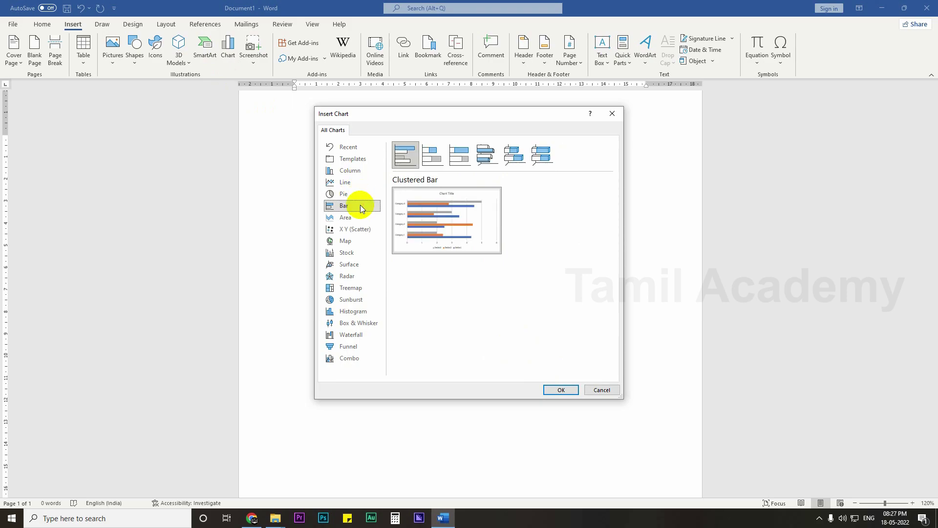
pyautogui.click(359, 219)
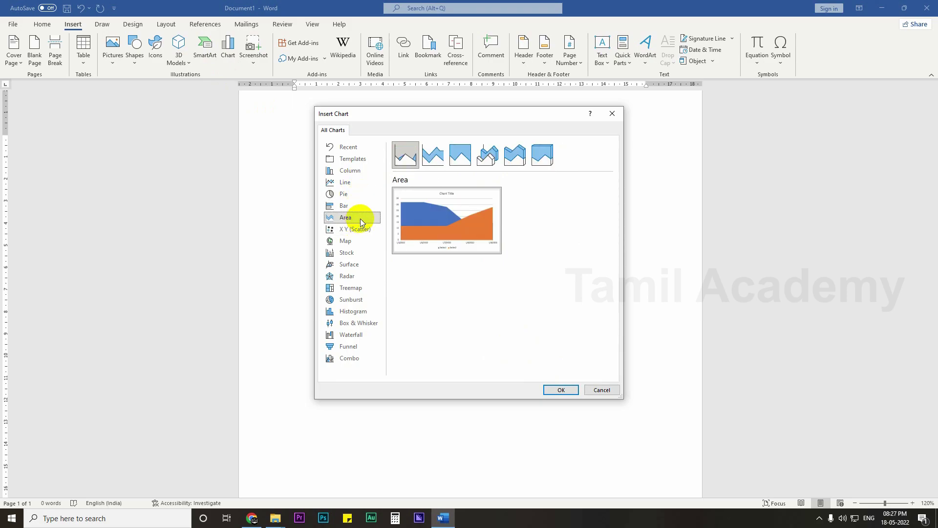
pyautogui.click(362, 229)
pyautogui.click(364, 240)
pyautogui.click(362, 254)
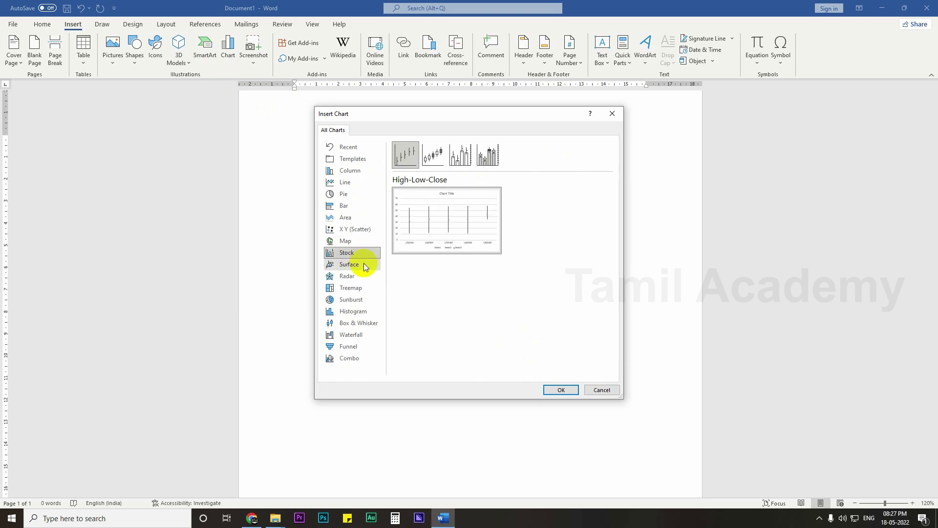
pyautogui.click(363, 265)
pyautogui.click(362, 276)
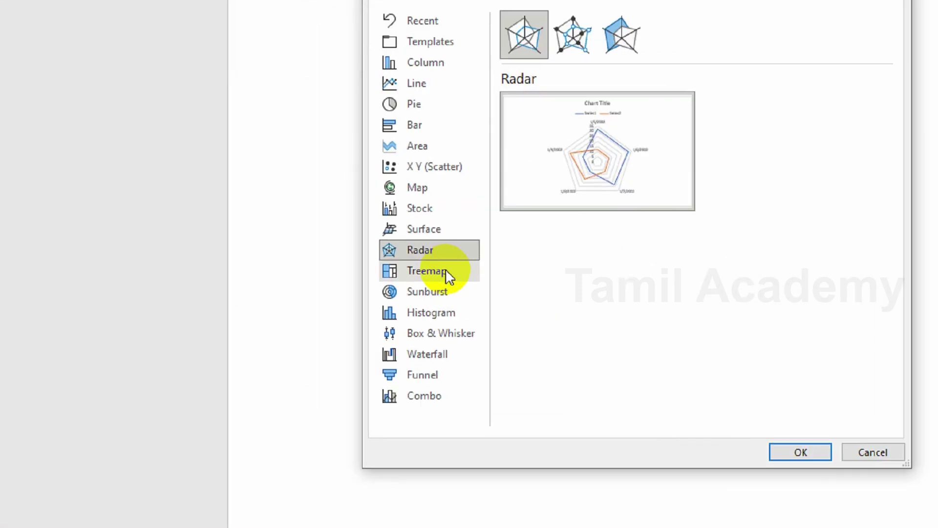
pyautogui.click(365, 288)
pyautogui.click(364, 298)
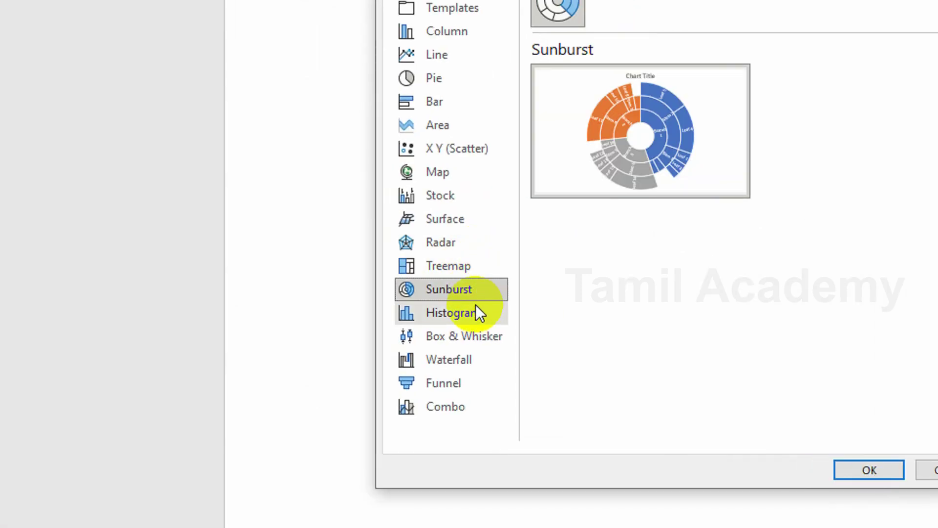
pyautogui.click(476, 53)
pyautogui.click(477, 37)
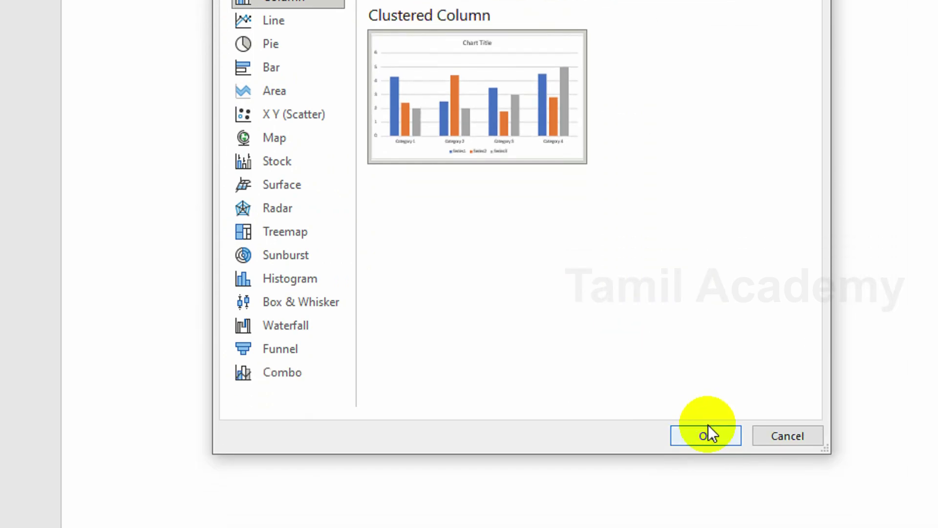
pyautogui.click(708, 426)
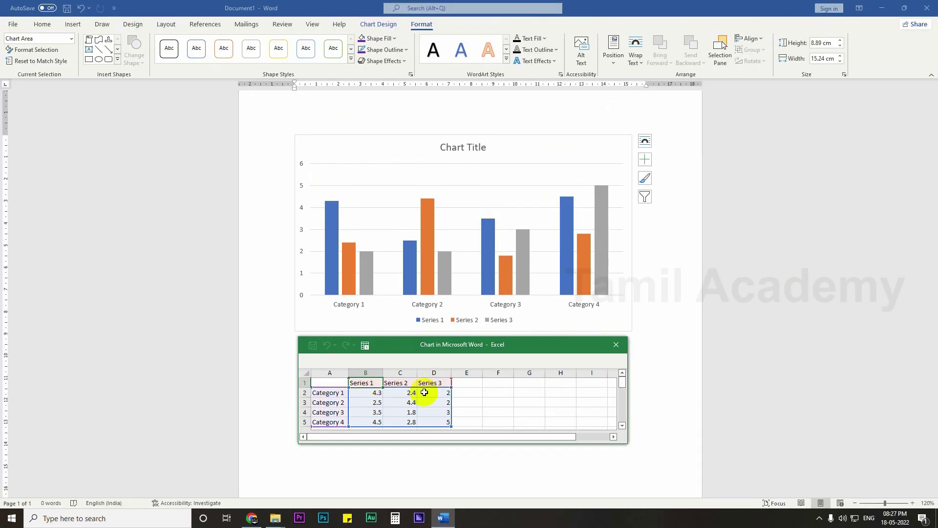
# Rename Category 1 to Team A in the chart's data sheet
pyautogui.click(340, 385)
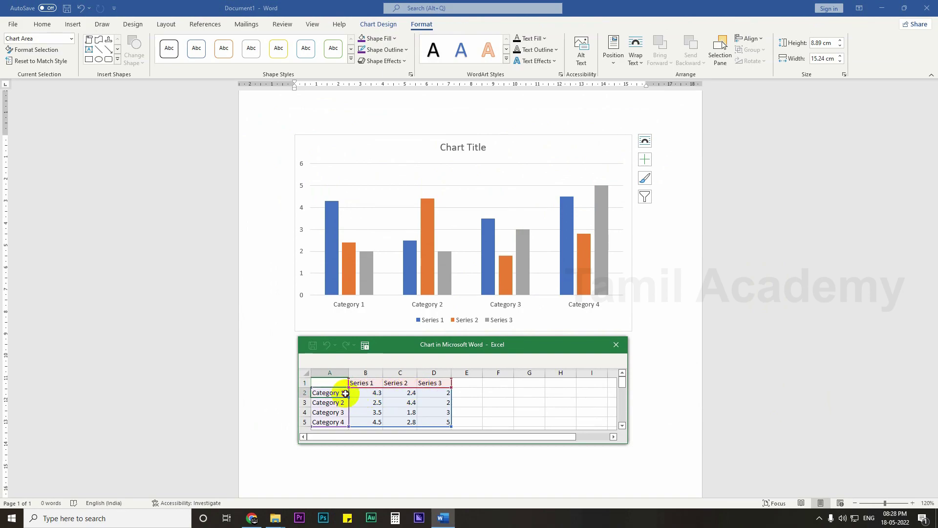
pyautogui.moveTo(342, 392); pyautogui.dragTo(289, 392)
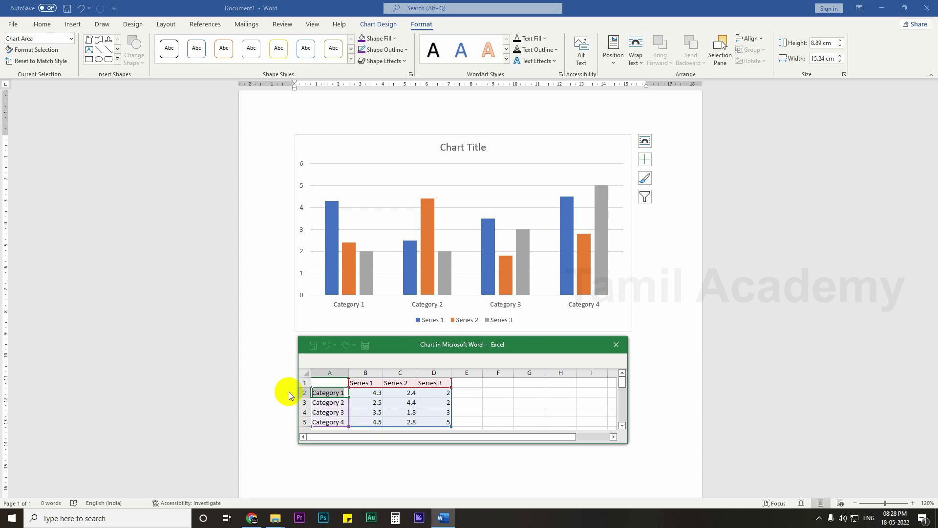
pyautogui.press('Delete')
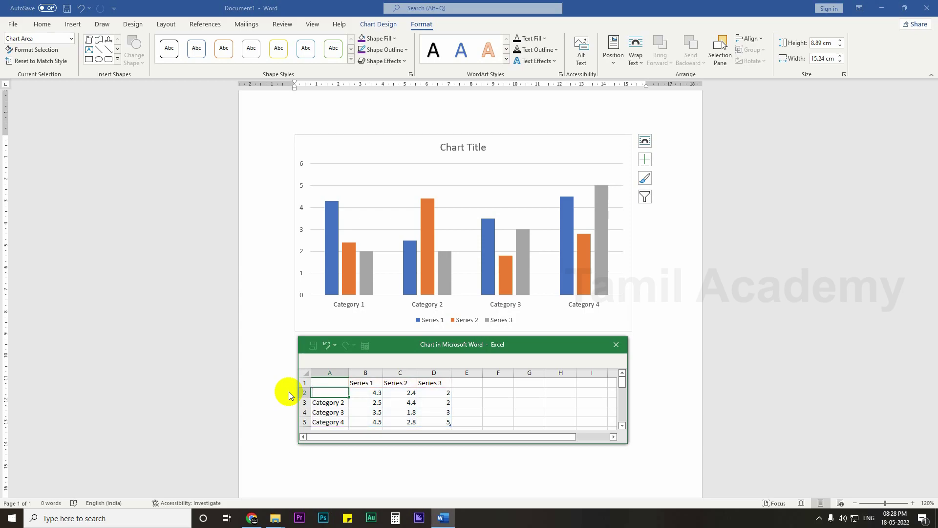
pyautogui.write('Team')
pyautogui.press('capslock')
pyautogui.write('A')
pyautogui.press('Return')
# Rename the next two categories to Team B and Team C
pyautogui.press('F2')
pyautogui.hotkey('shift', 'Home')
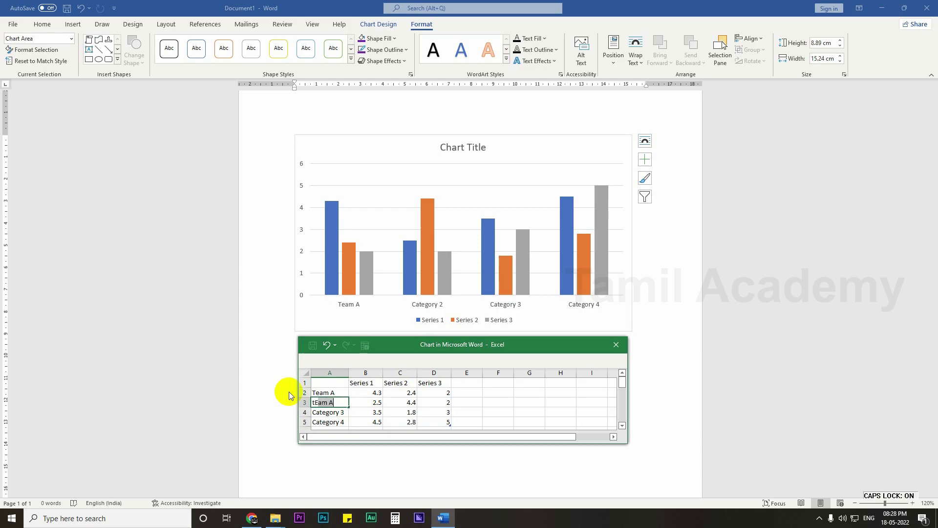
pyautogui.press('BackSpace')
pyautogui.press('capslock')
pyautogui.write('Team B')
pyautogui.press('Return')
pyautogui.write('T')
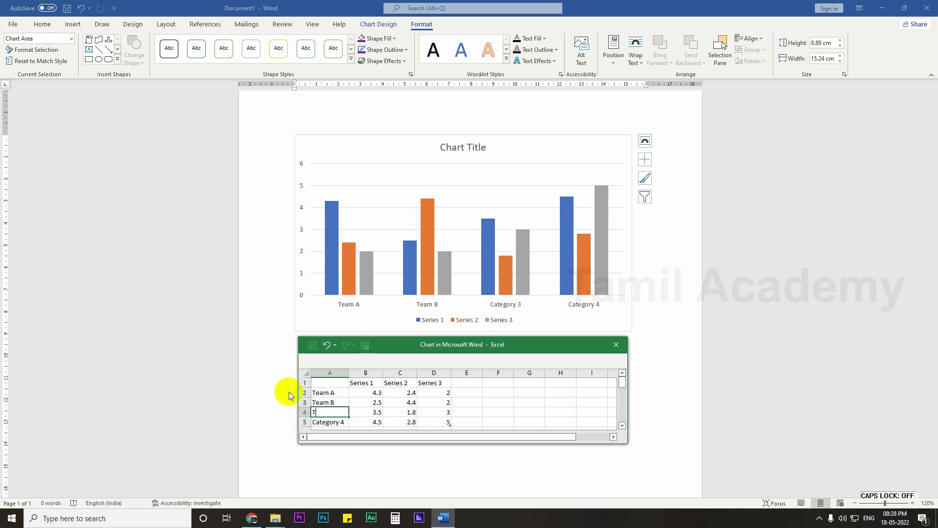
pyautogui.write('eam C')
pyautogui.press('Tab')
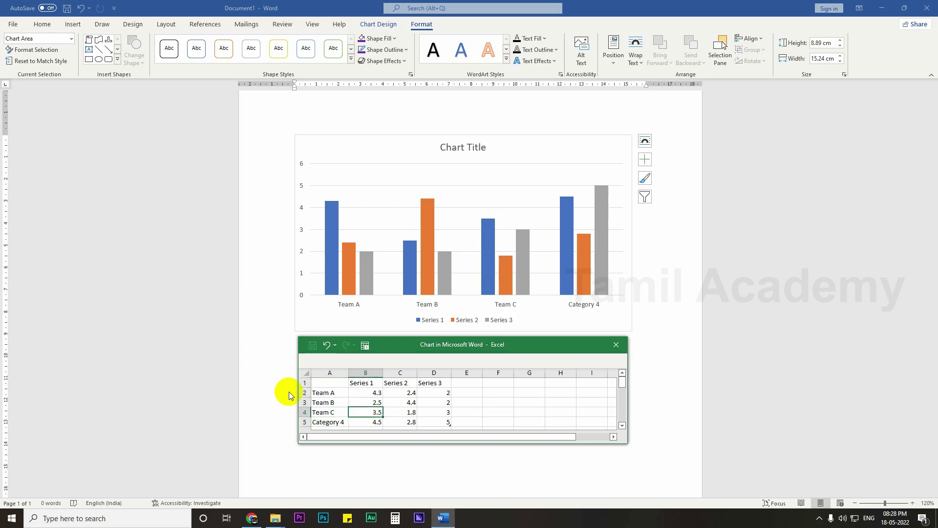
pyautogui.click(371, 384)
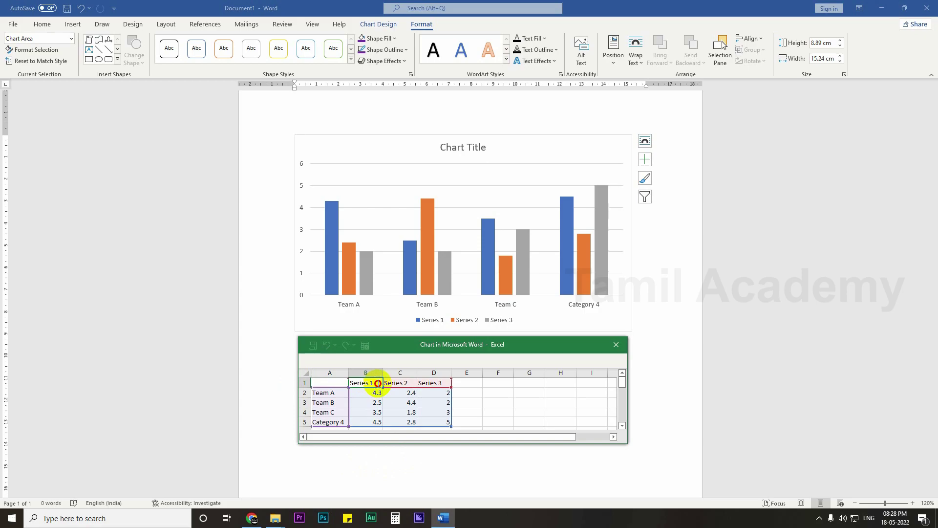
# Name the three series headers Apirl, May and June
pyautogui.write('1')
pyautogui.press('Tab')
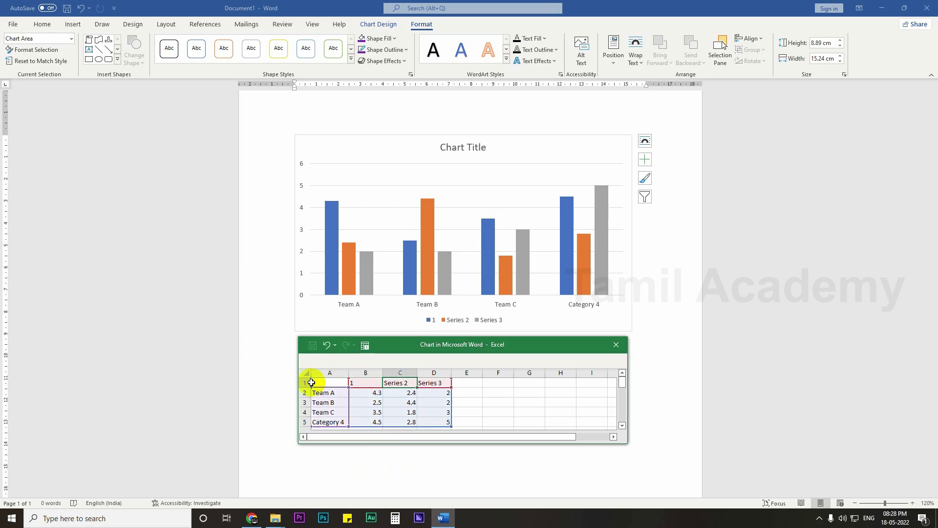
pyautogui.write('2')
pyautogui.press('Tab')
pyautogui.write('3')
pyautogui.click(312, 382)
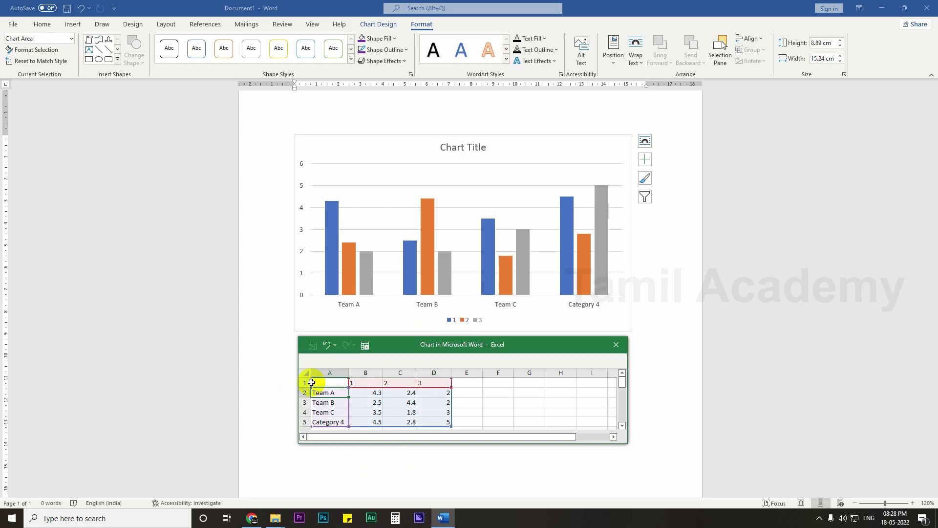
pyautogui.press('Tab')
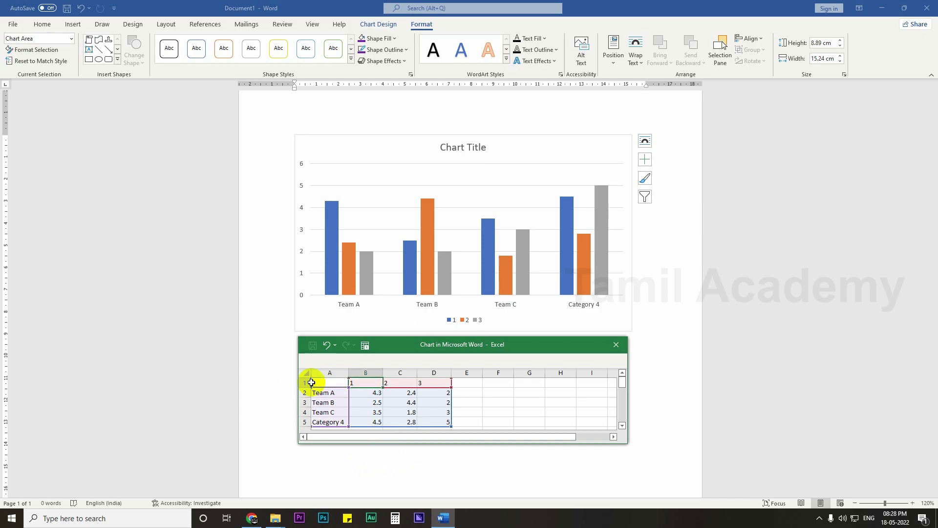
pyautogui.write('A')
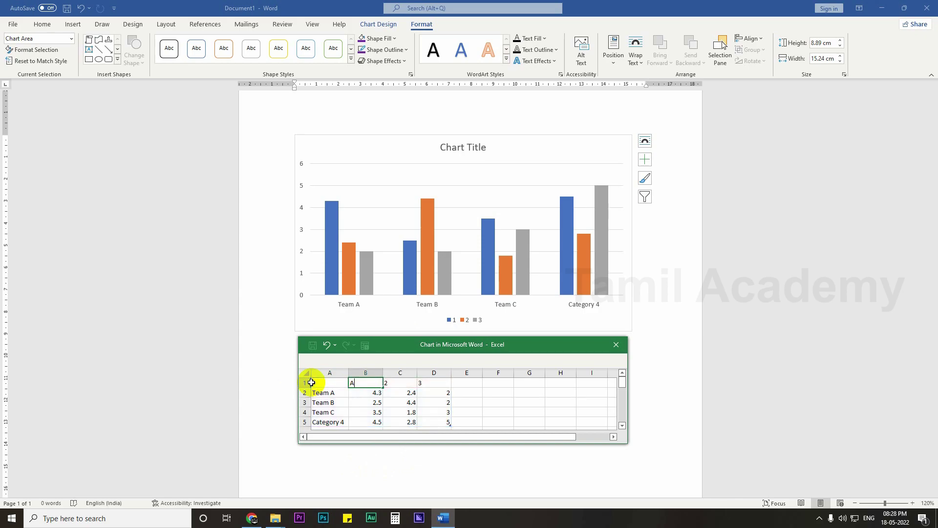
pyautogui.write('pirl')
pyautogui.press('Tab')
pyautogui.write('Ma')
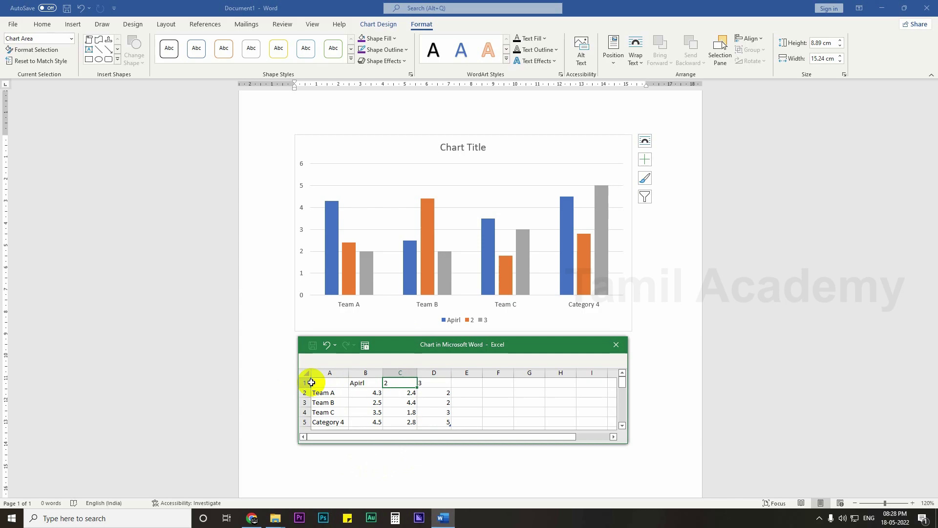
pyautogui.press('Tab')
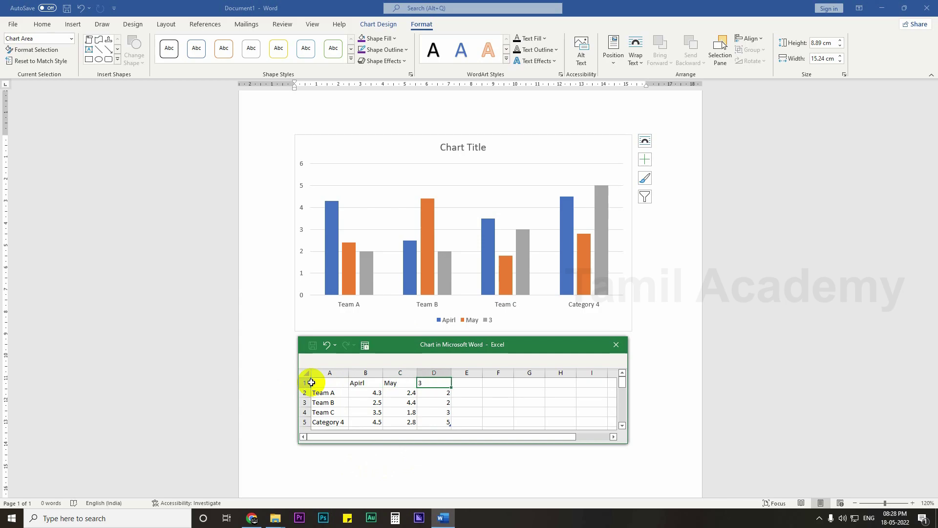
pyautogui.write('Jume')
pyautogui.press('Return')
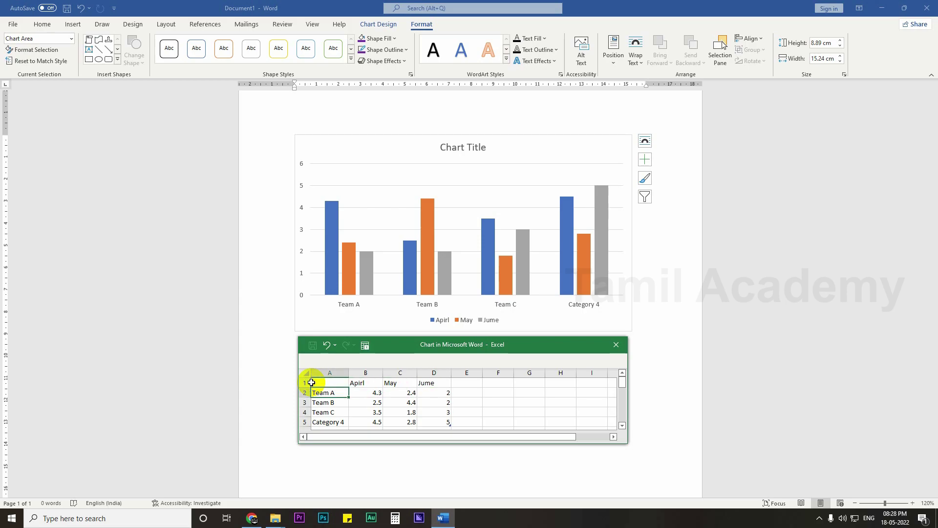
pyautogui.press('Up')
pyautogui.press('Right')
pyautogui.press('Right')
pyautogui.press('Right')
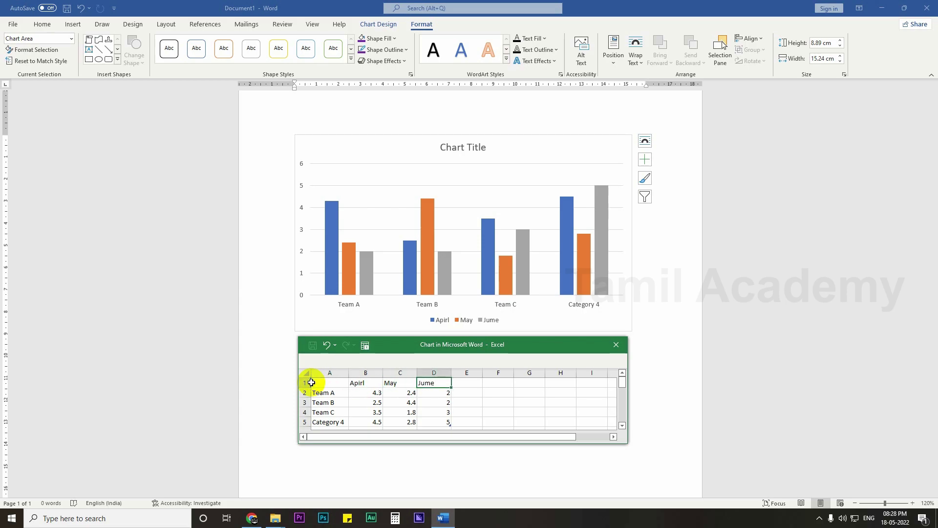
pyautogui.write('Ju')
pyautogui.press('Return')
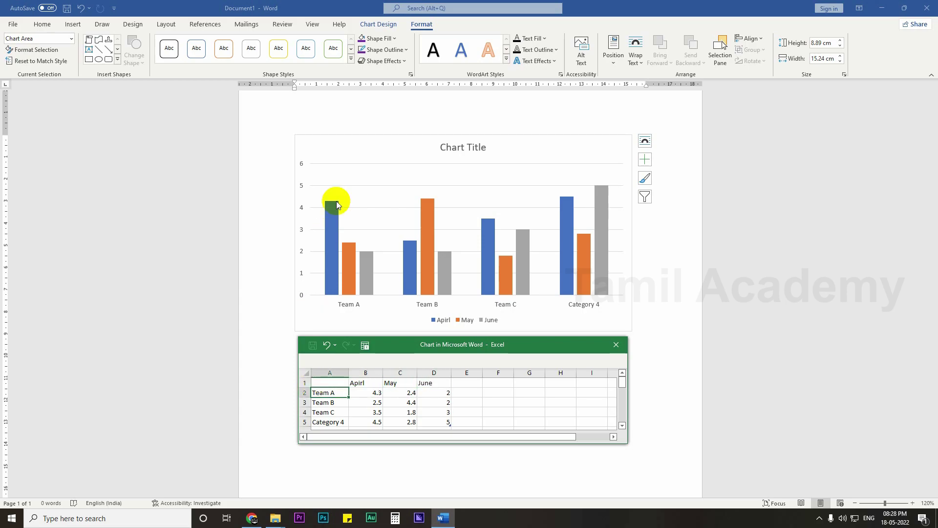
# Enter monthly values for Team A (52, 54, 56) and Team B (15, 25, 65)
pyautogui.click(374, 394)
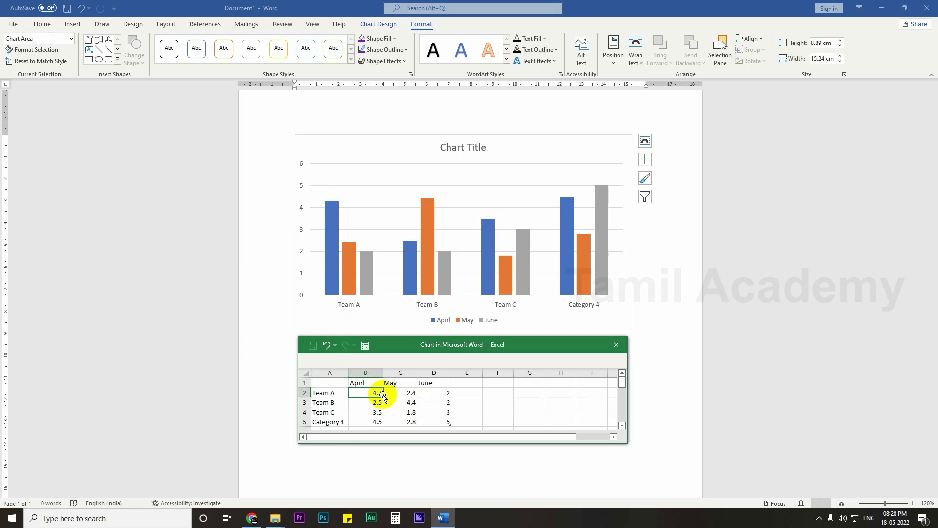
pyautogui.press('BackSpace')
pyautogui.press('Tab')
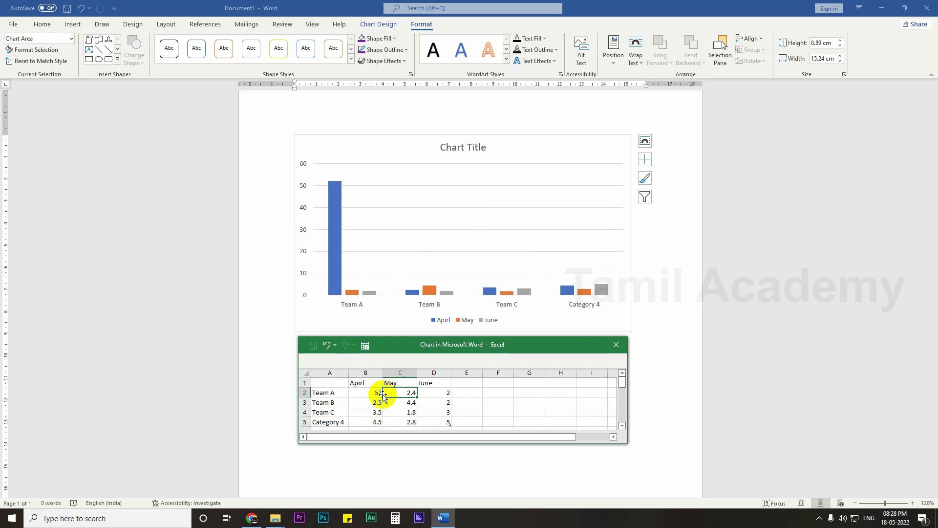
pyautogui.write('54')
pyautogui.press('Tab')
pyautogui.write('56')
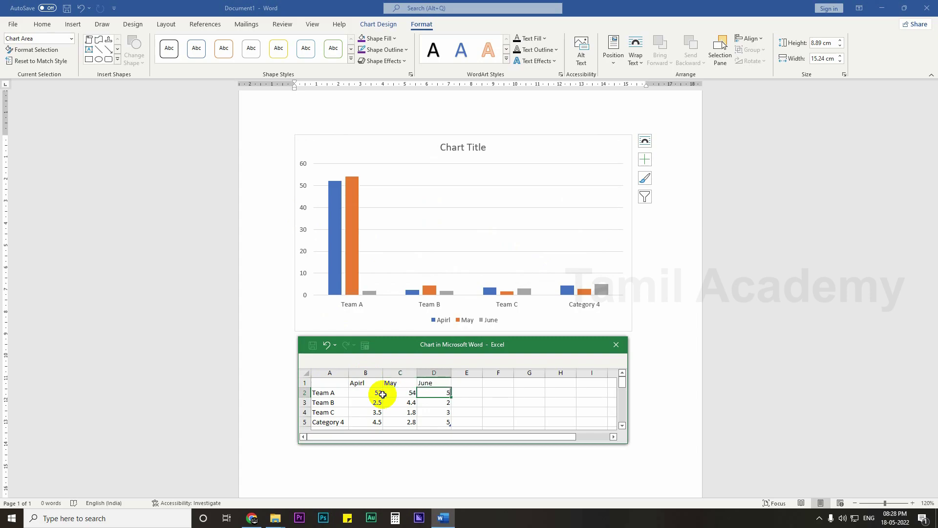
pyautogui.press('Return')
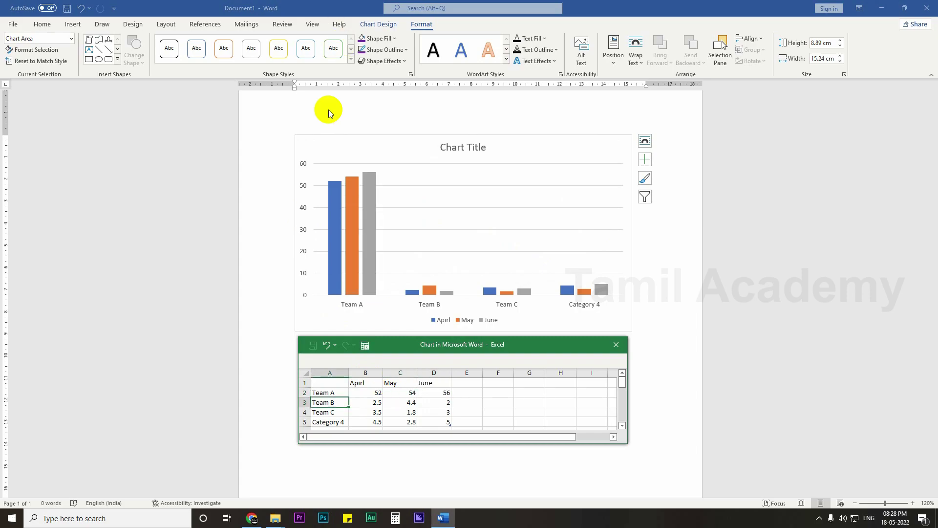
pyautogui.click(376, 403)
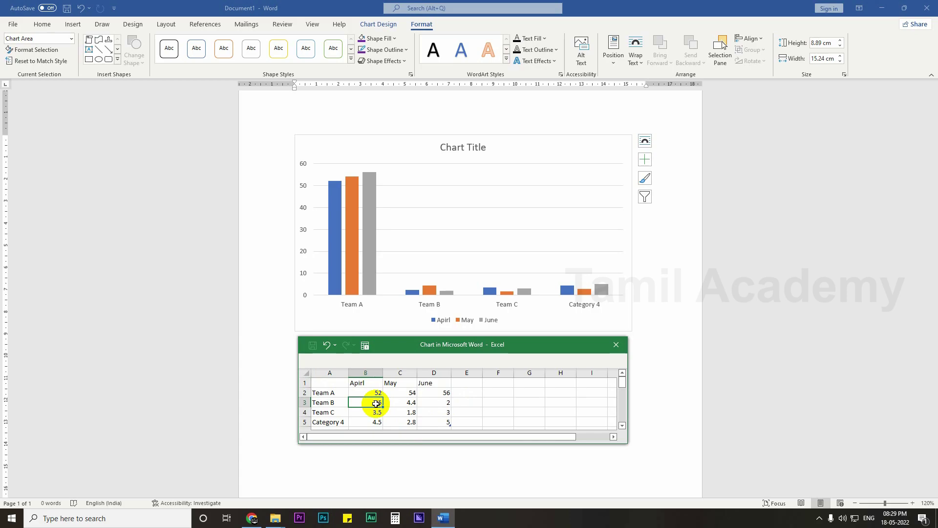
pyautogui.write('15')
pyautogui.press('Tab')
pyautogui.write('25')
pyautogui.press('Tab')
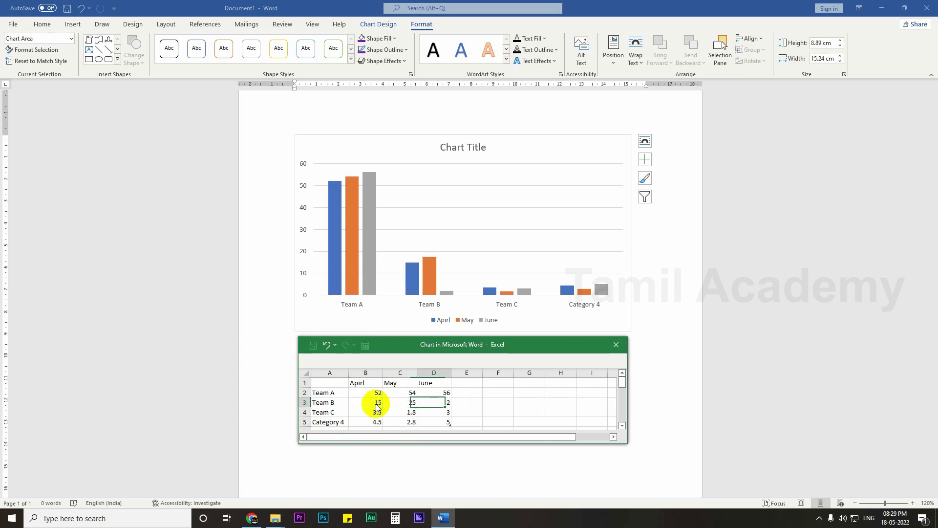
pyautogui.write('65')
pyautogui.press('Return')
# Enter Team C's monthly values 47, 48 and 45
pyautogui.press('Tab')
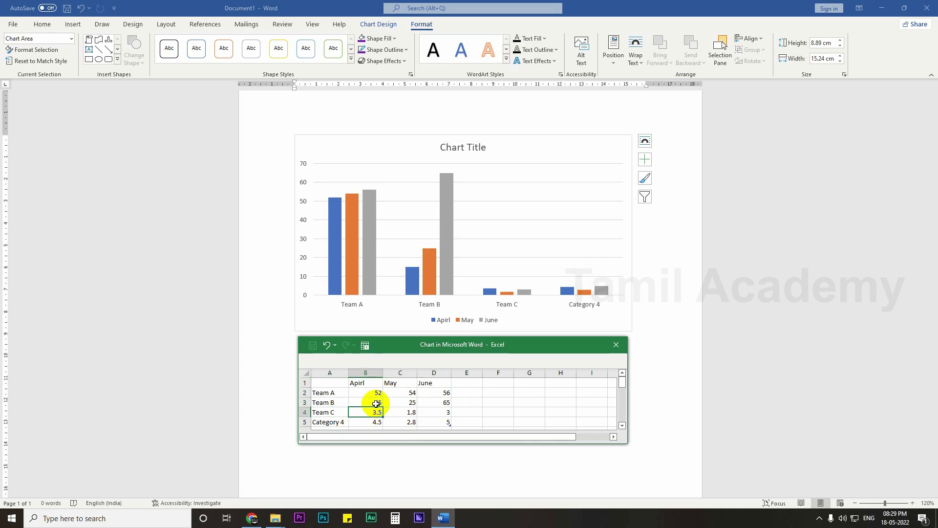
pyautogui.write('47')
pyautogui.press('Tab')
pyautogui.write('48')
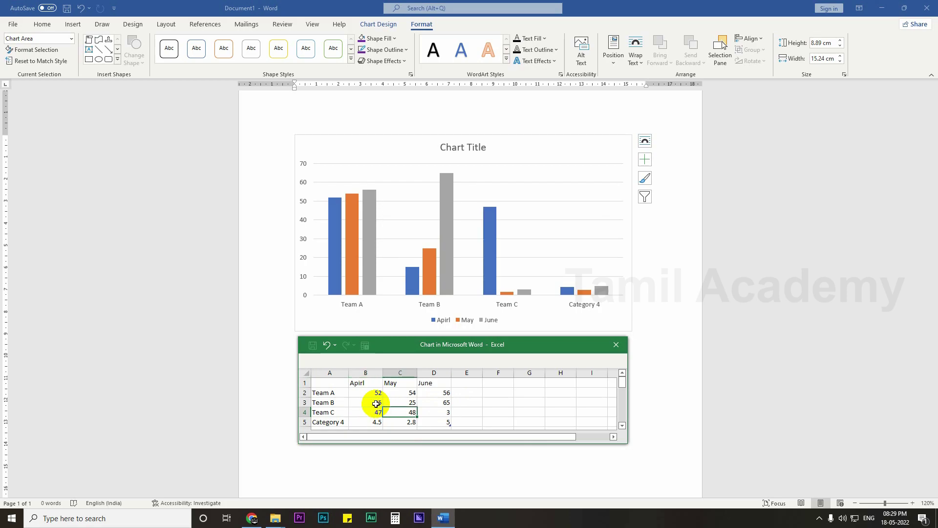
pyautogui.press('Tab')
pyautogui.write('4.5')
pyautogui.press('Return')
# Clear the Category 4 row from the data sheet and return to the page
pyautogui.press('Tab')
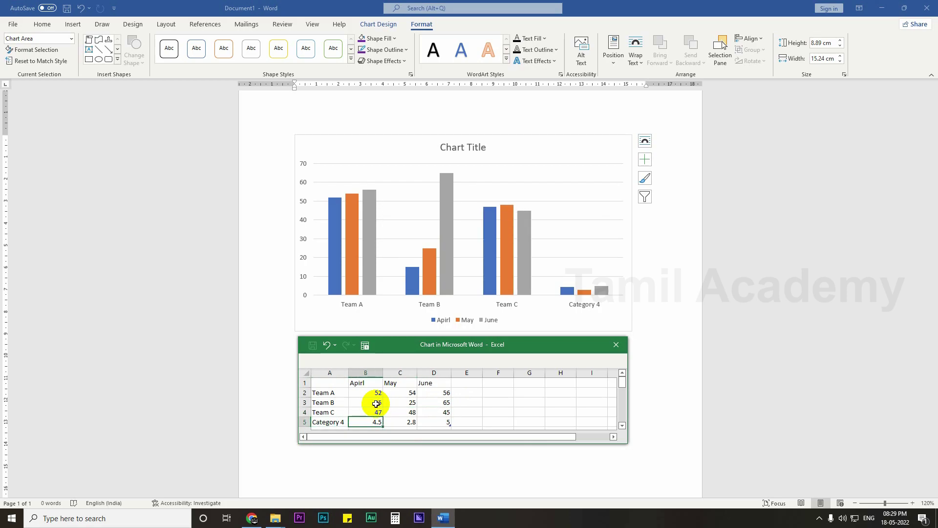
pyautogui.press('Left')
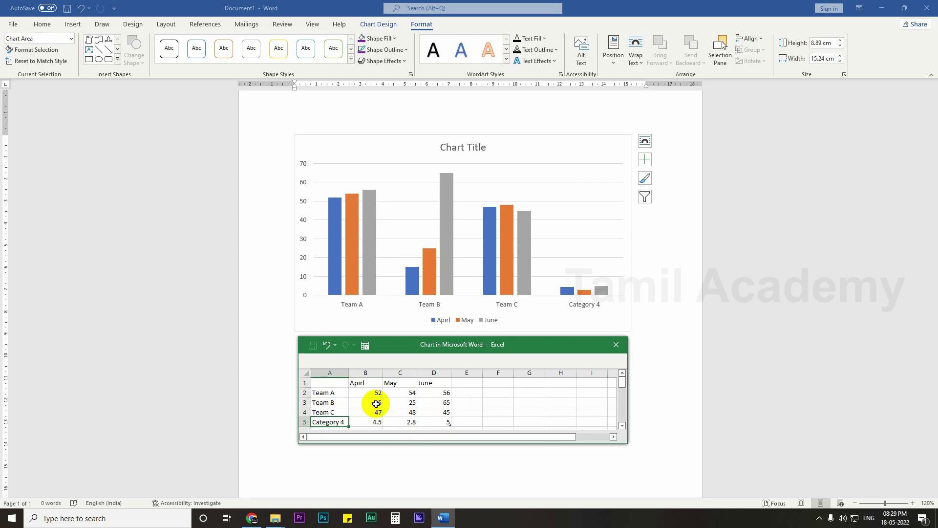
pyautogui.hotkey('shift', 'Right')
pyautogui.hotkey('shift', 'Right')
pyautogui.hotkey('shift', 'Right')
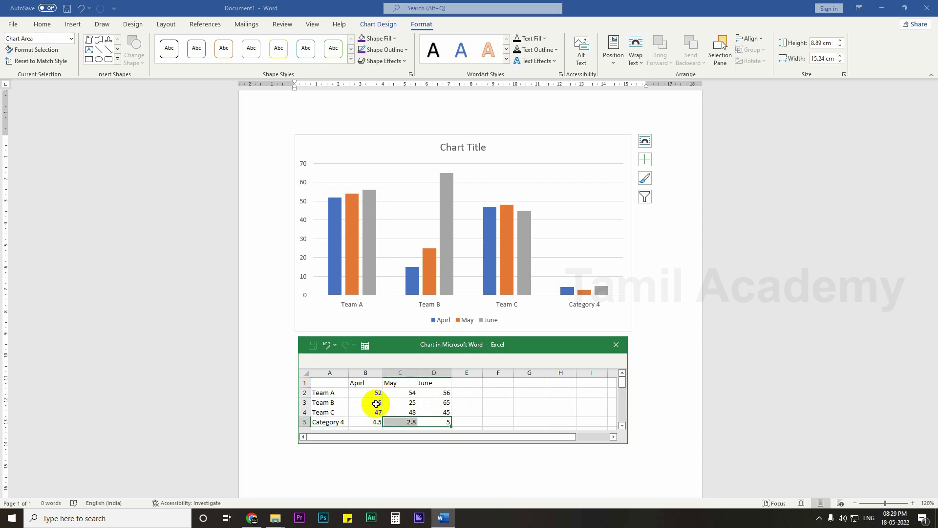
pyautogui.press('Delete')
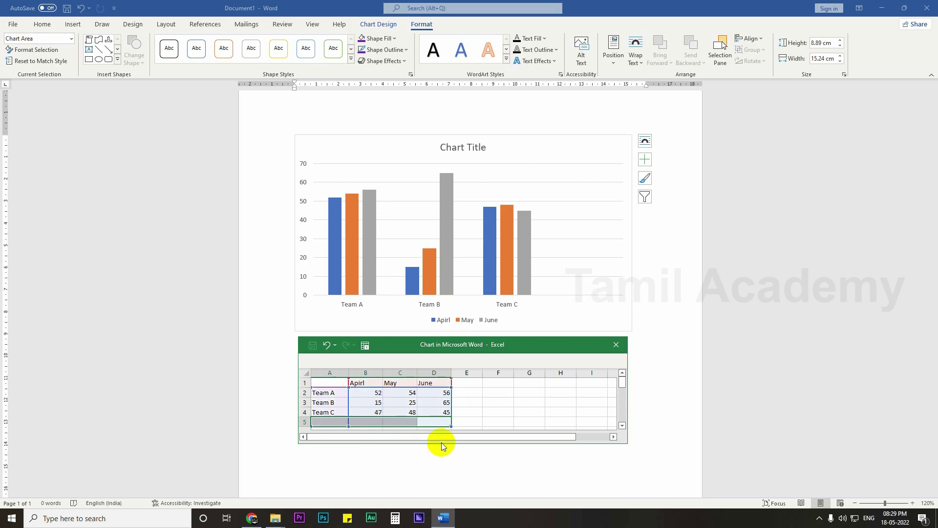
pyautogui.moveTo(497, 402); pyautogui.dragTo(497, 392)
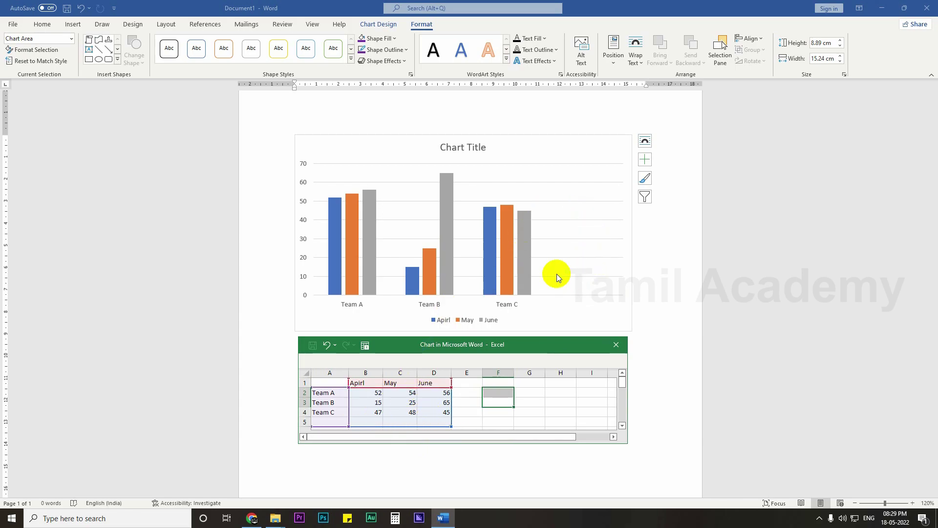
pyautogui.click(655, 312)
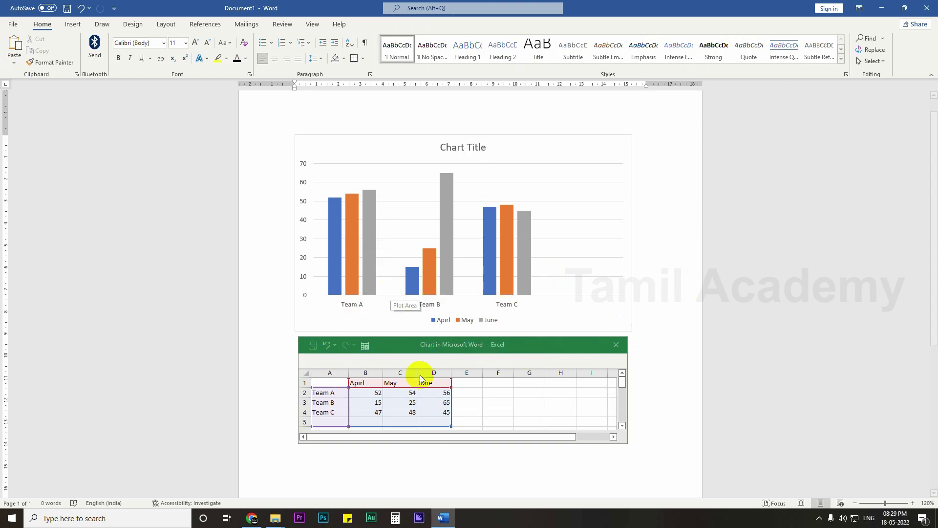
# Close the data sheet and replace the 'Chart Title' placeholder with 'Marketing Team'
pyautogui.click(617, 345)
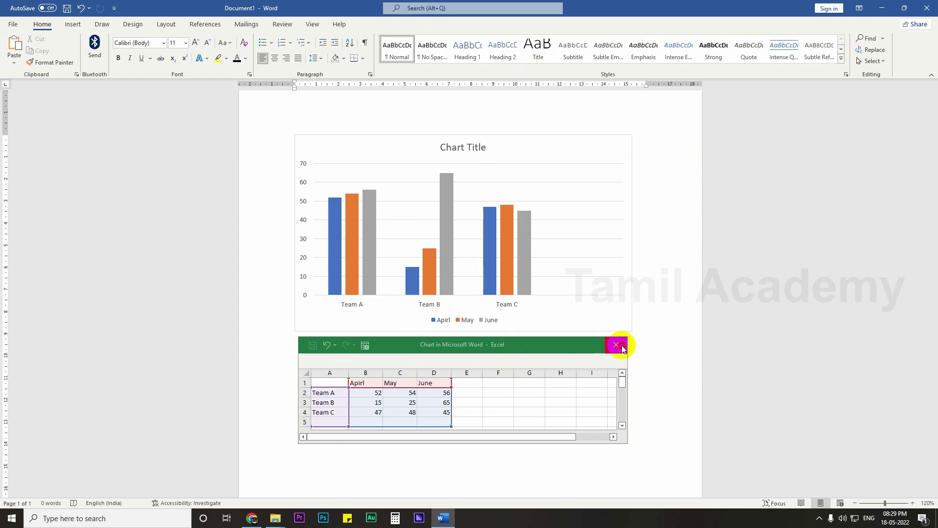
pyautogui.doubleClick(478, 145)
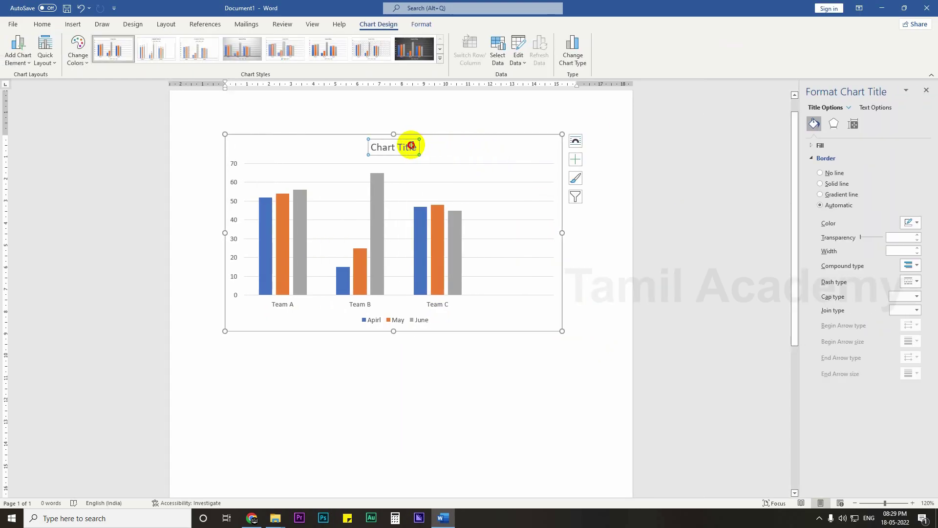
pyautogui.tripleClick(409, 148)
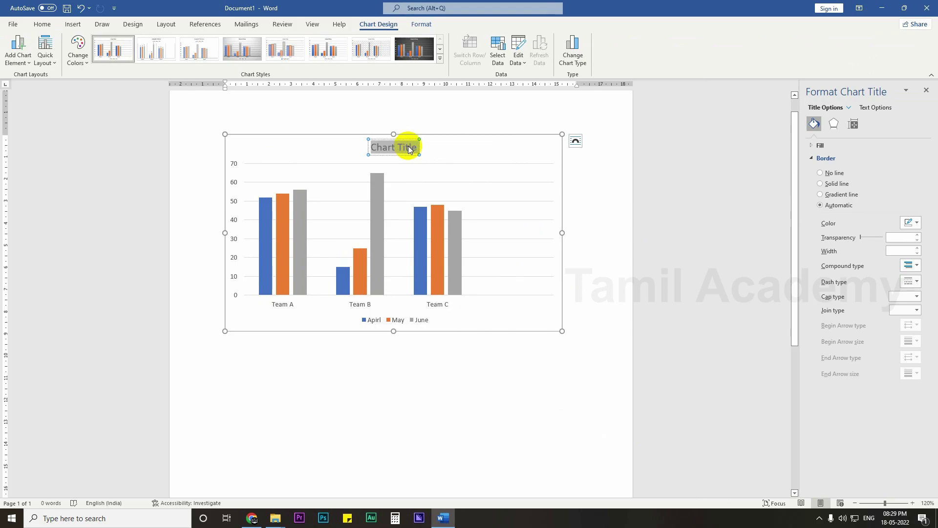
pyautogui.write('Market')
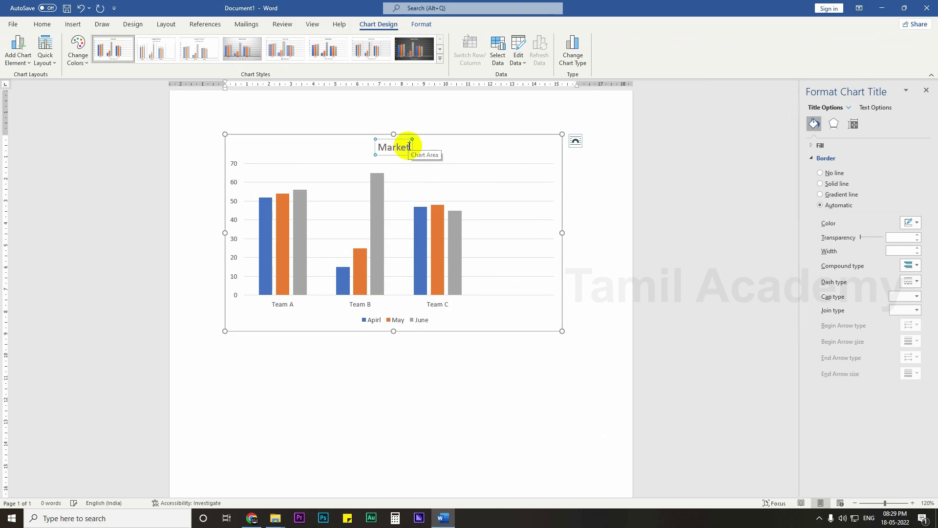
pyautogui.write('ing Team')
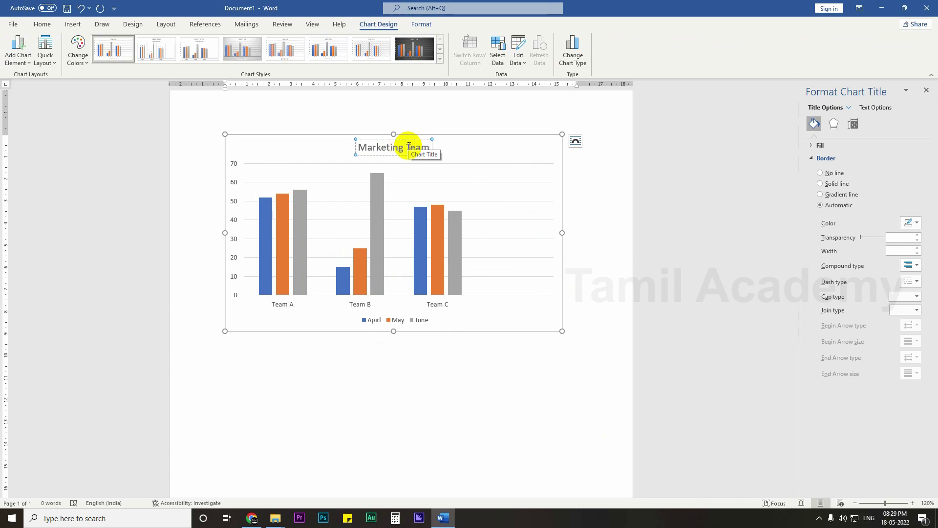
pyautogui.scroll(1, 430, 274)
pyautogui.click(430, 386)
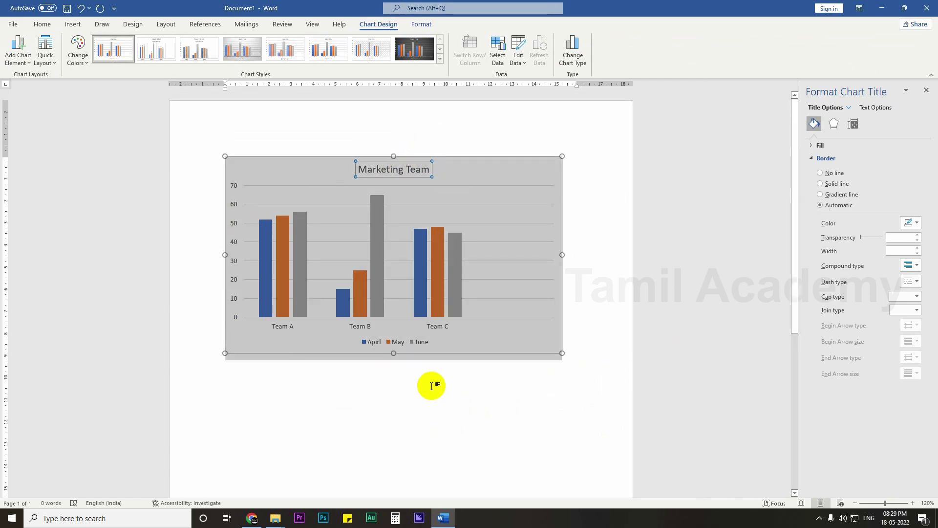
pyautogui.click(417, 269)
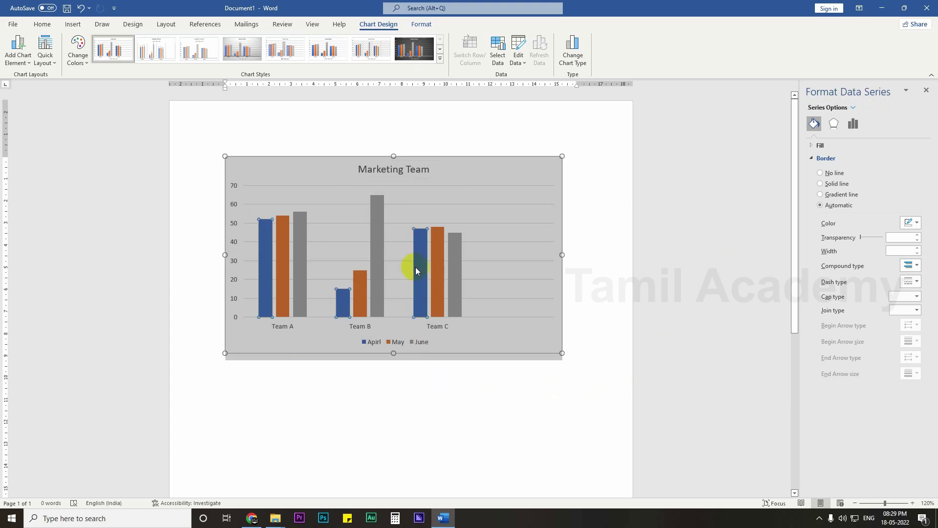
pyautogui.click(382, 248)
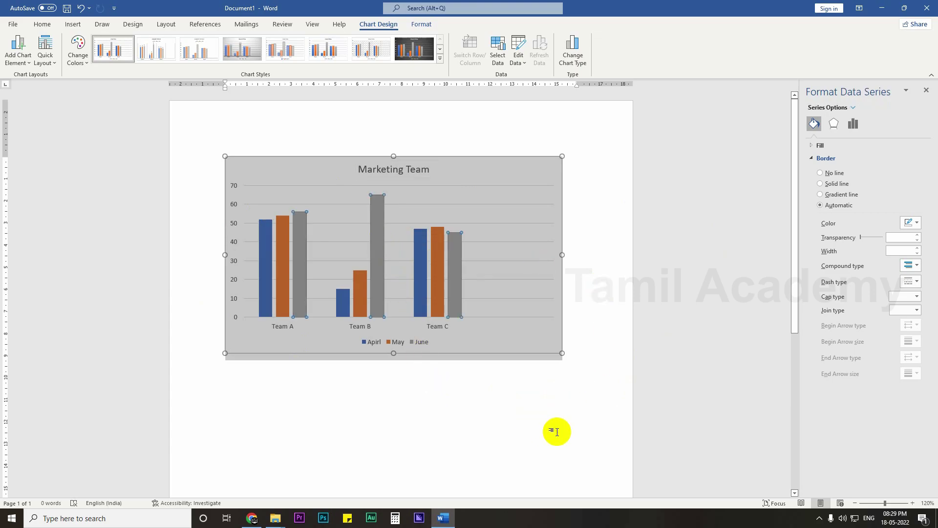
pyautogui.rightClick(531, 242)
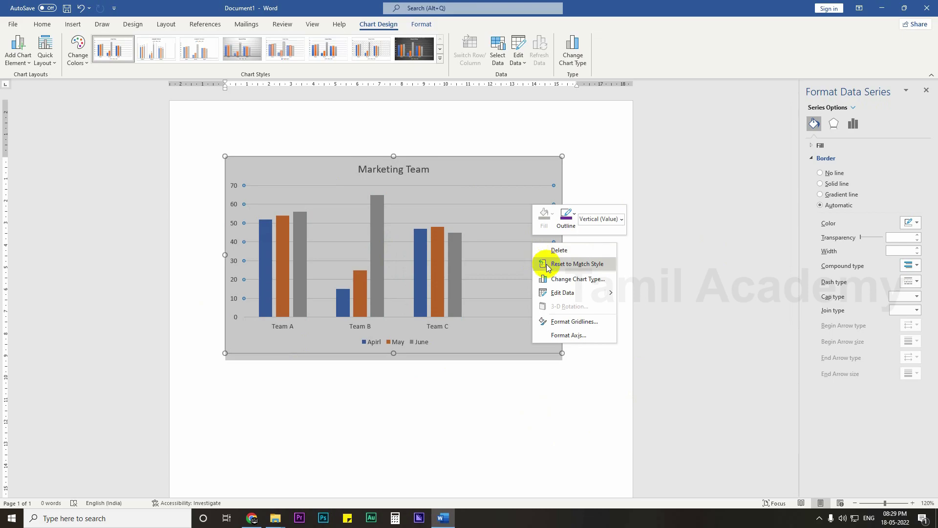
pyautogui.click(556, 293)
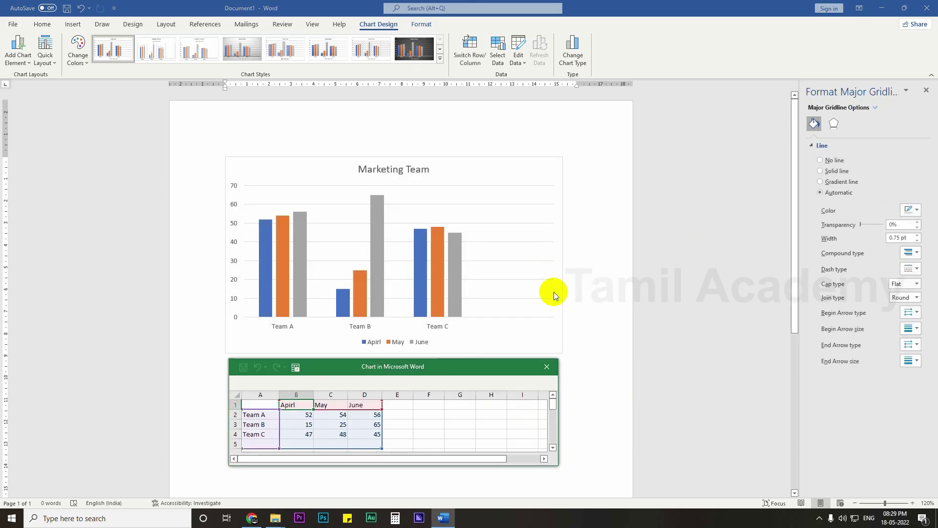
pyautogui.click(311, 434)
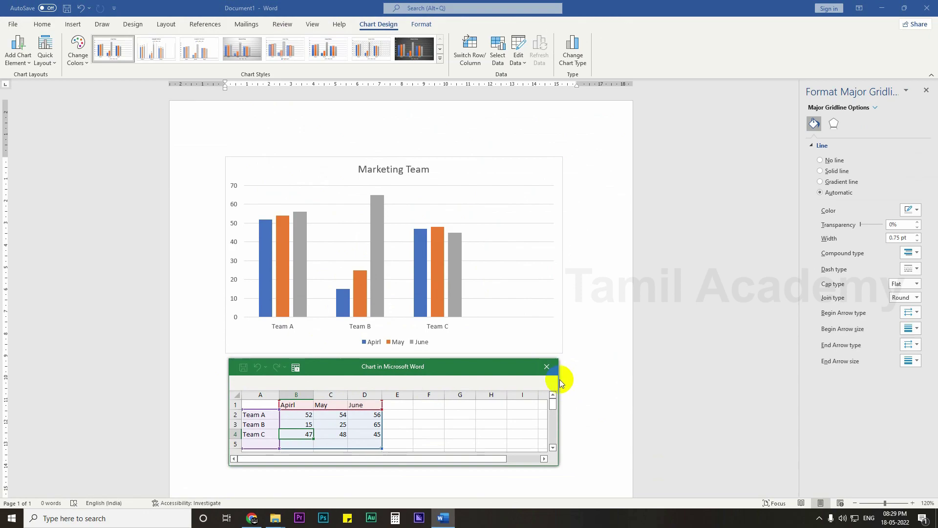
pyautogui.click(551, 366)
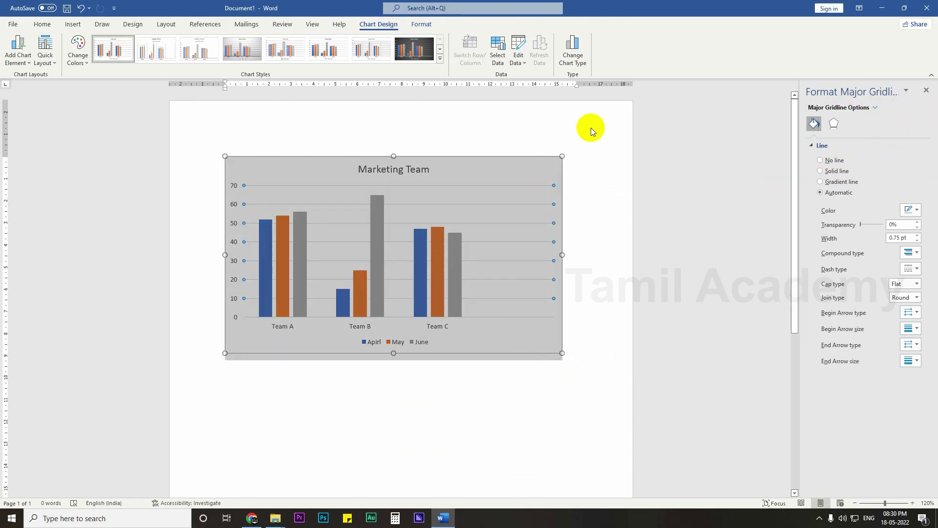
# Apply chart style 5 so the columns become pale and outlined on white
pyautogui.click(281, 51)
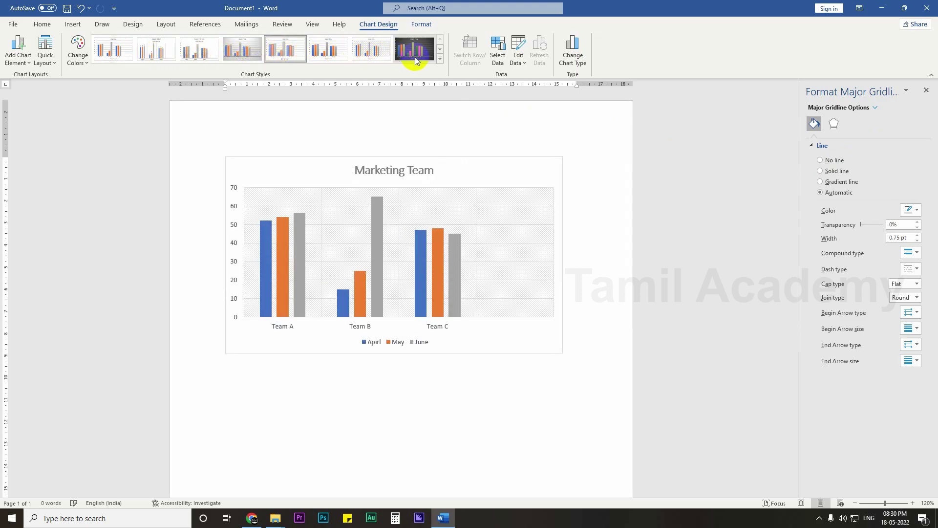
pyautogui.click(440, 58)
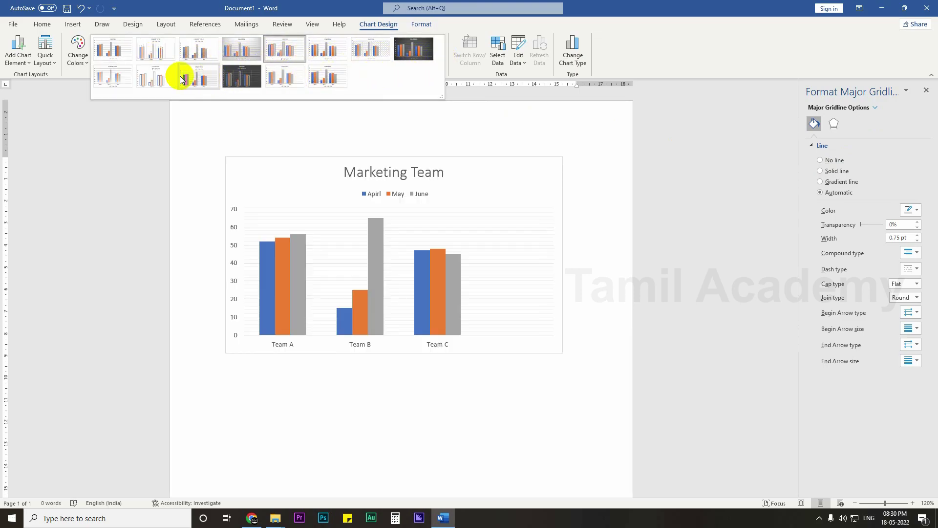
pyautogui.click(181, 168)
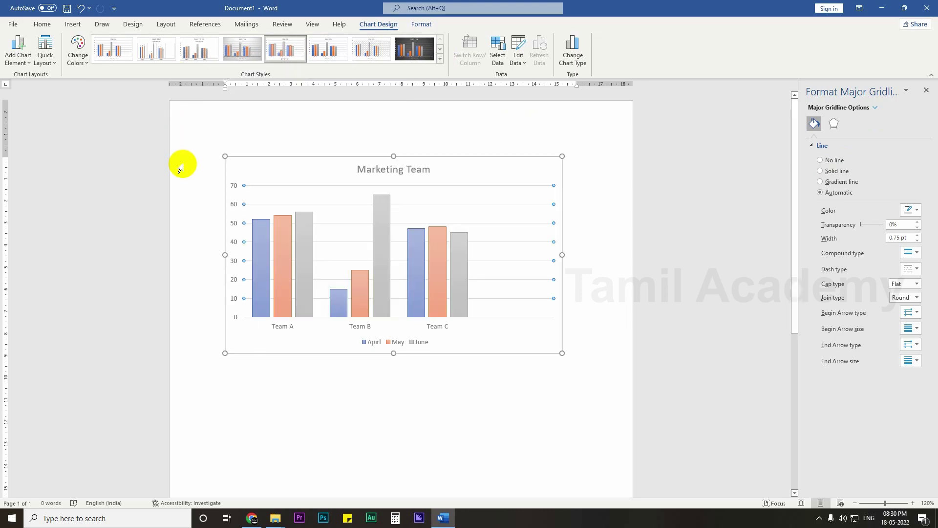
pyautogui.click(73, 24)
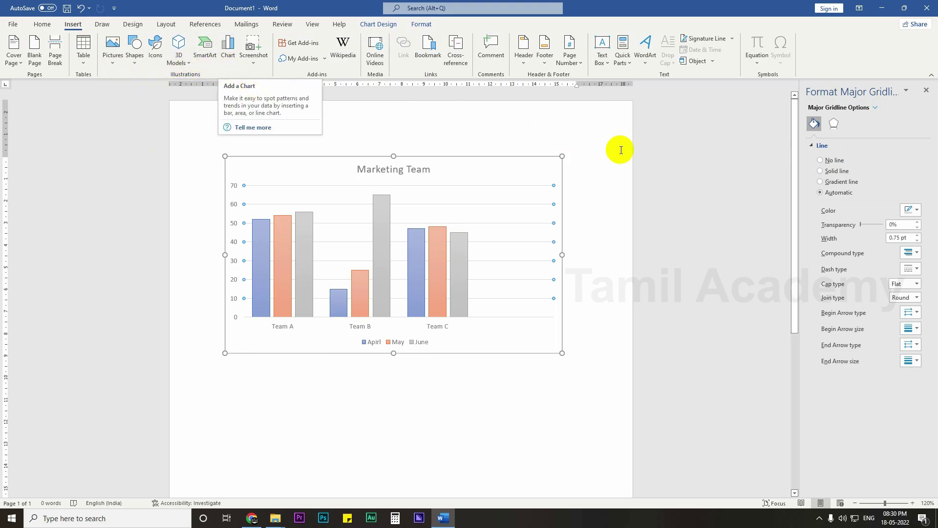
# Delete the Marketing Team column chart from the page
pyautogui.click(557, 161)
pyautogui.hotkey('ctrl', 'z')
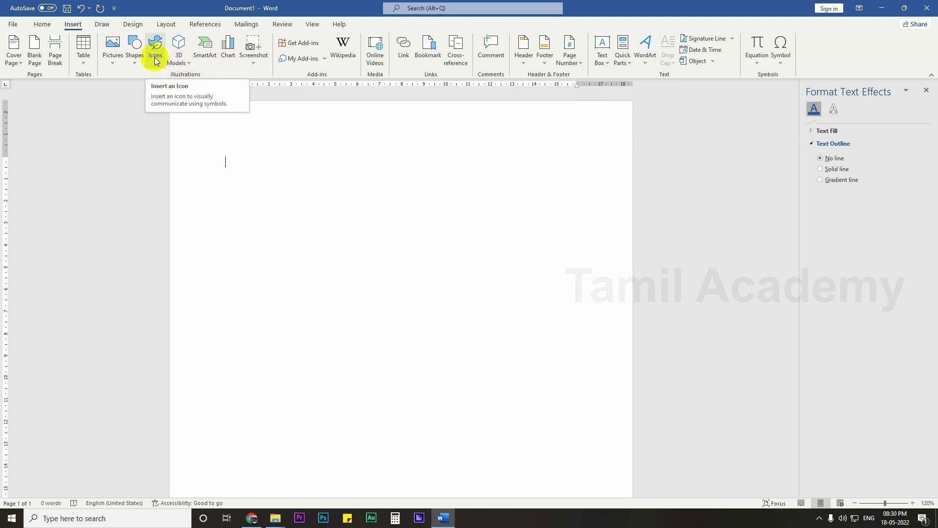
pyautogui.click(252, 64)
pyautogui.click(266, 76)
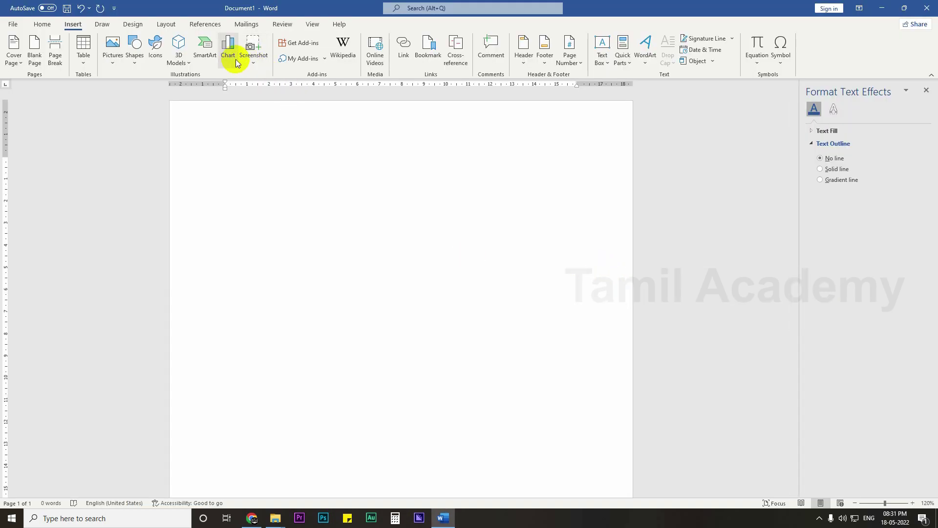
pyautogui.click(249, 58)
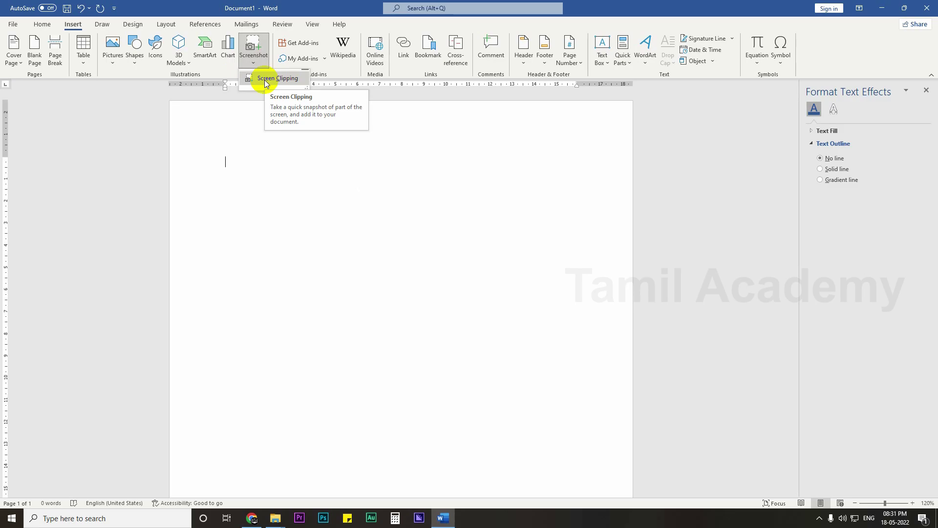
# Clip the green Tamil Academy banner title from the YouTube page into the document
pyautogui.click(266, 81)
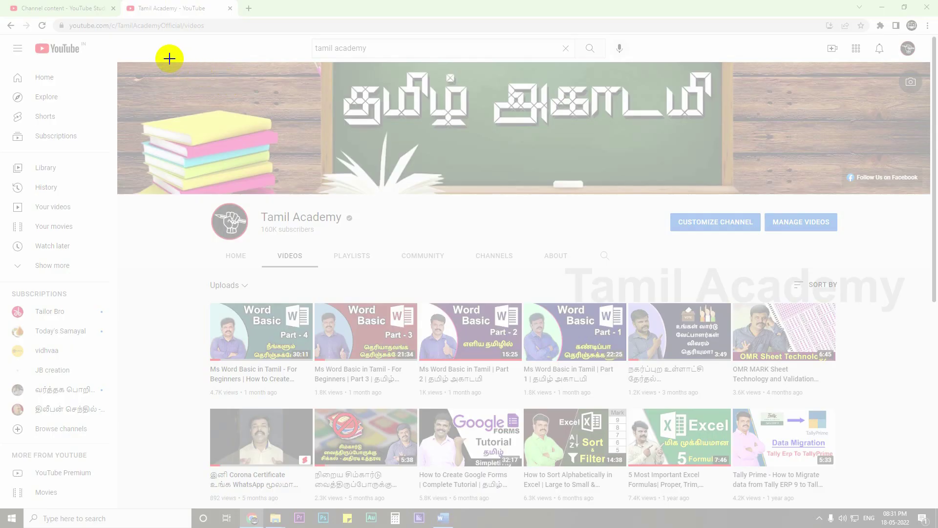
pyautogui.press('Escape')
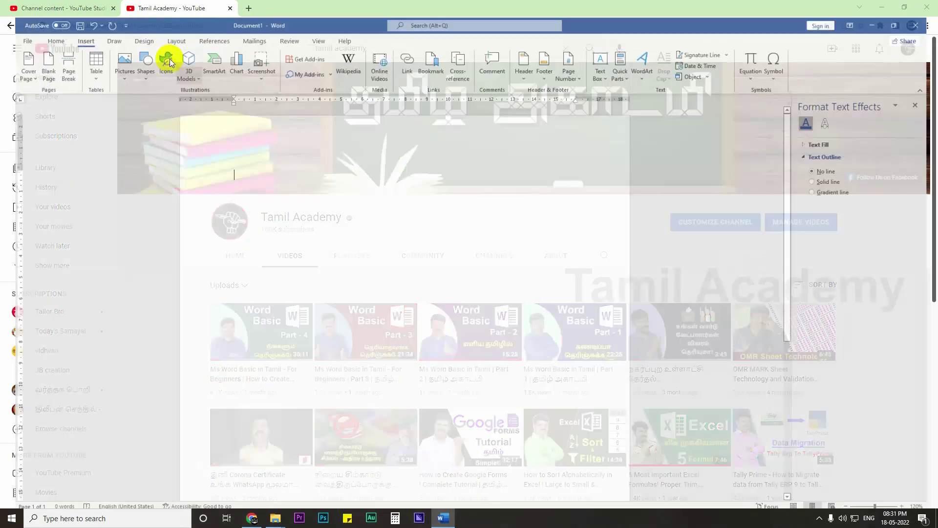
pyautogui.click(263, 66)
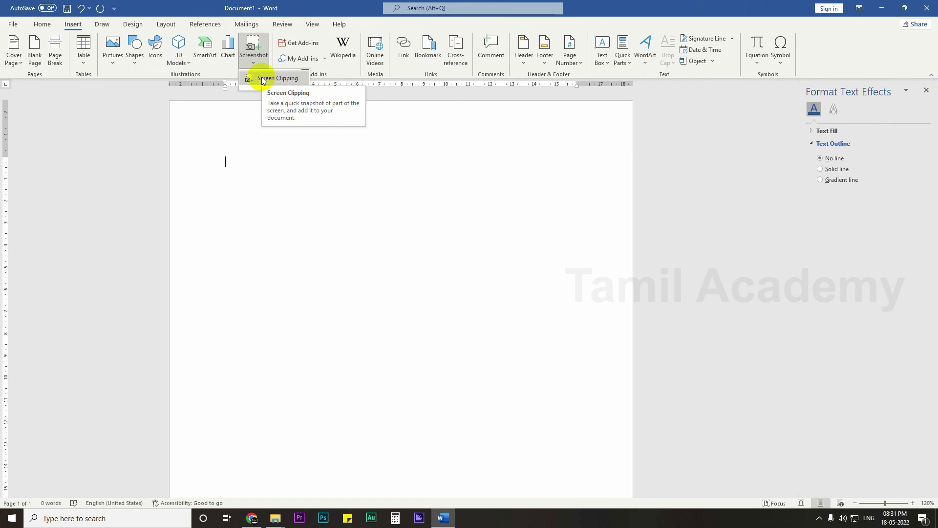
pyautogui.click(262, 78)
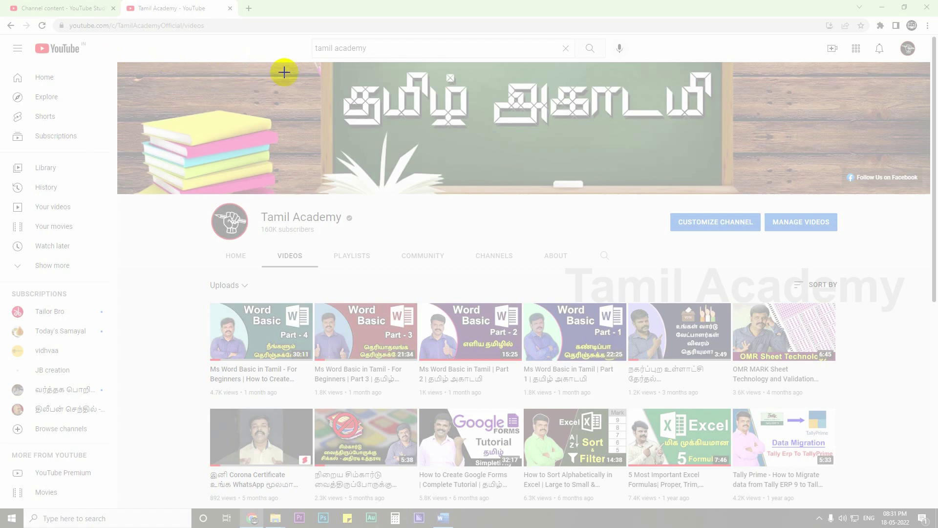
pyautogui.moveTo(334, 64); pyautogui.dragTo(713, 133)
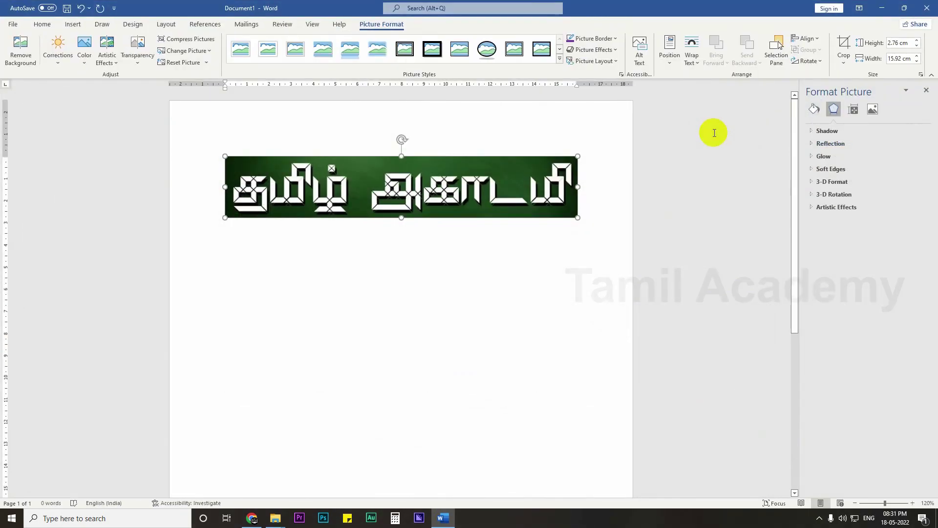
pyautogui.click(71, 26)
# Insert a screen clipping of the "Word Basic Part - 4" video thumbnail
pyautogui.click(253, 58)
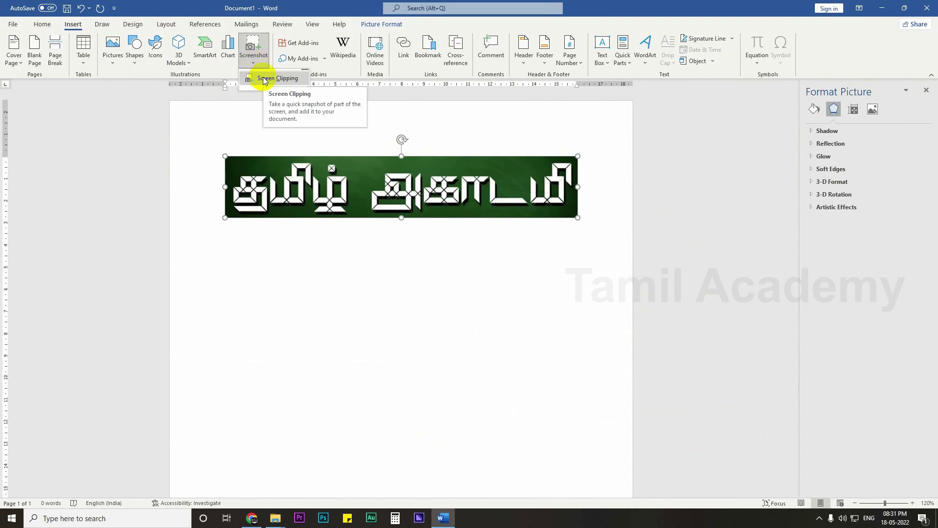
pyautogui.click(262, 78)
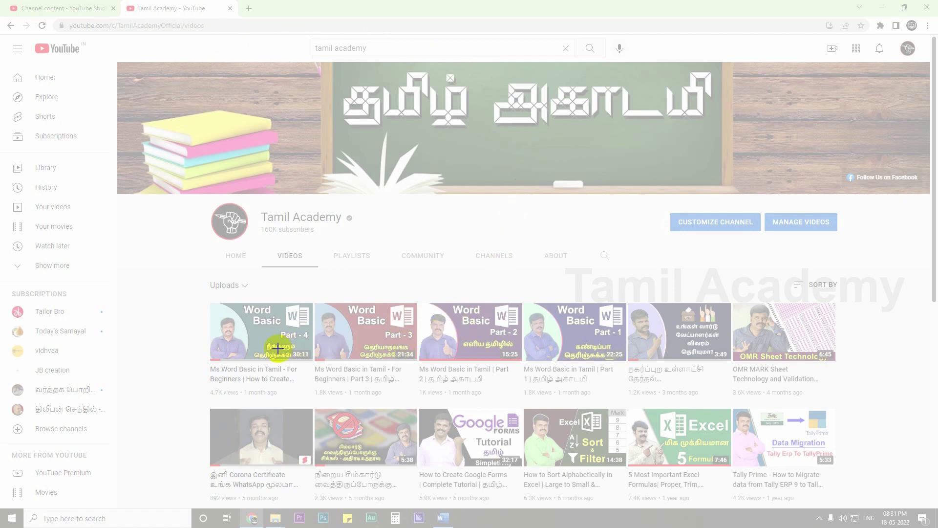
pyautogui.moveTo(206, 297); pyautogui.dragTo(314, 365)
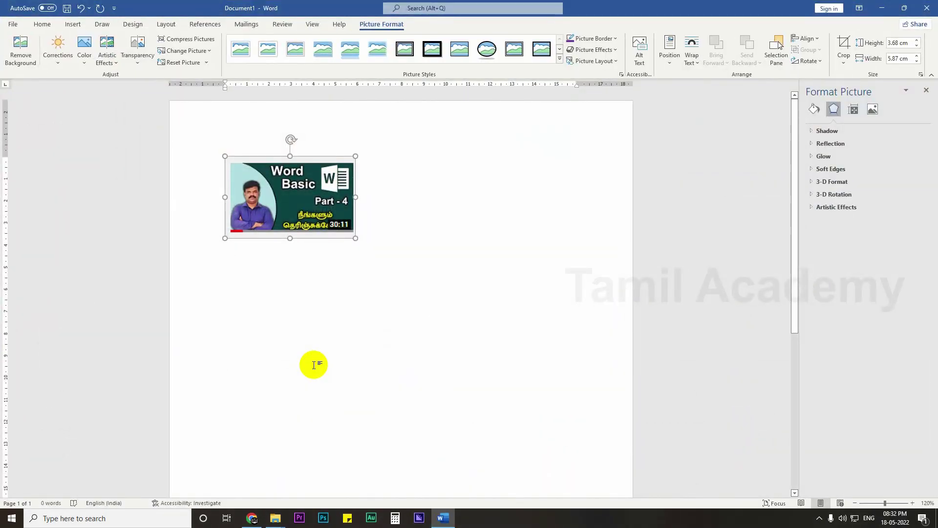
pyautogui.click(378, 353)
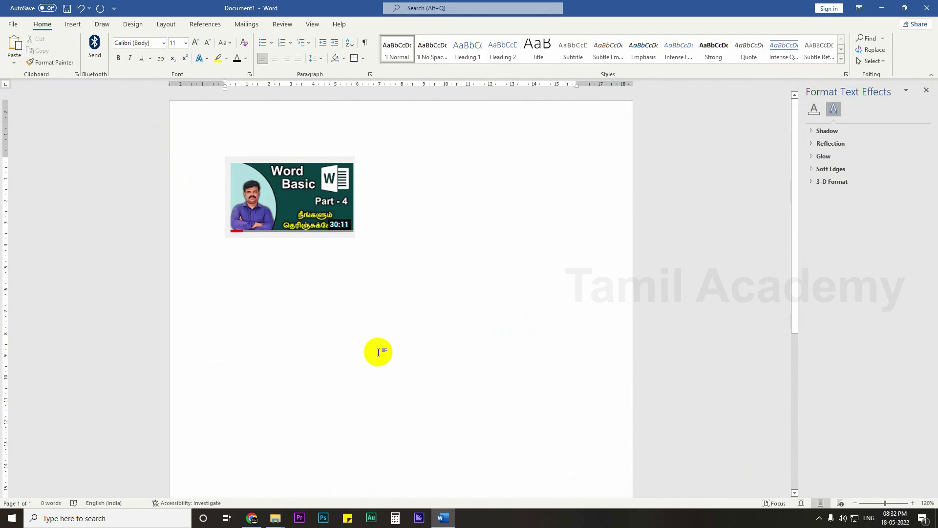
# Select all and delete the "Word Basic Part - 4" thumbnail clipping, leaving the page blank
pyautogui.click(327, 194)
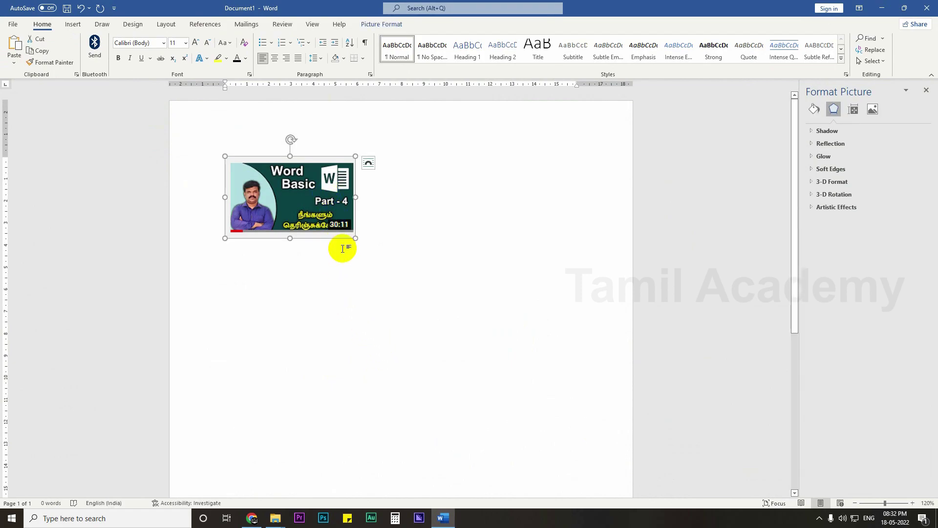
pyautogui.hotkey('ctrl', 'a')
pyautogui.press('Delete')
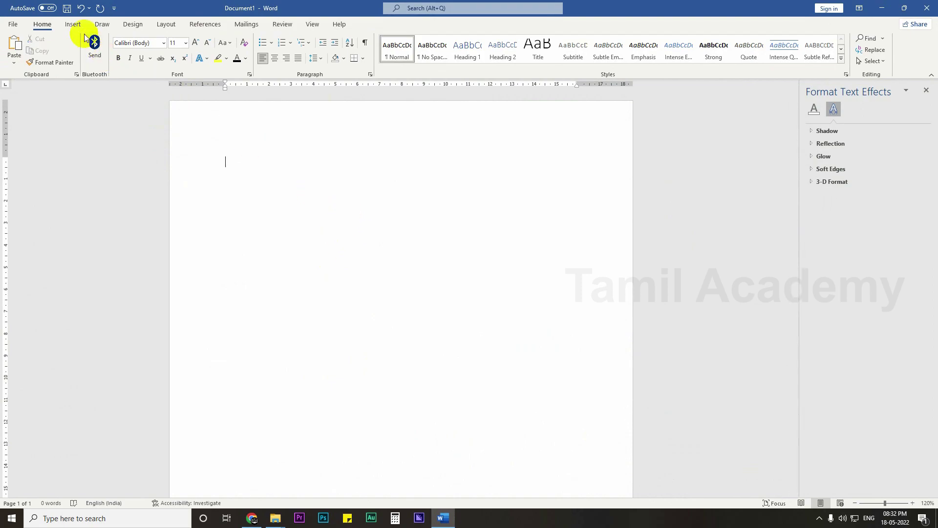
pyautogui.click(73, 23)
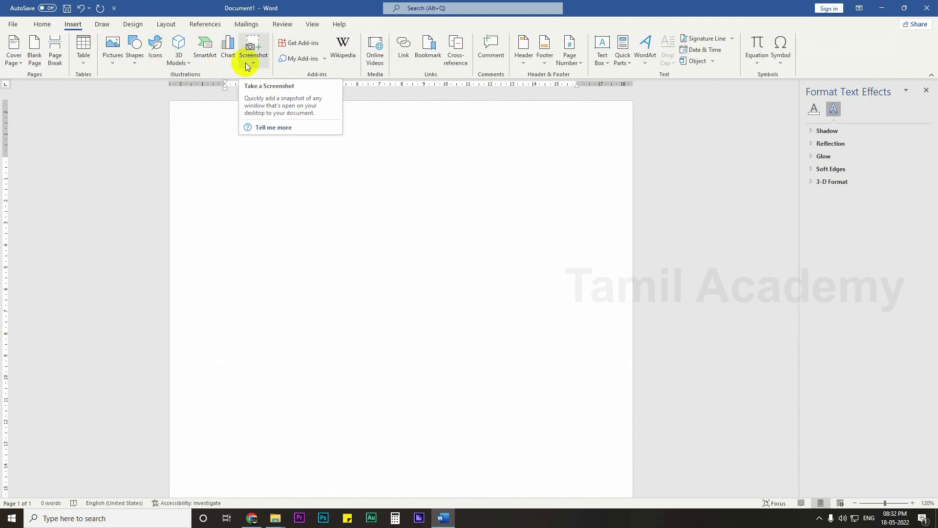
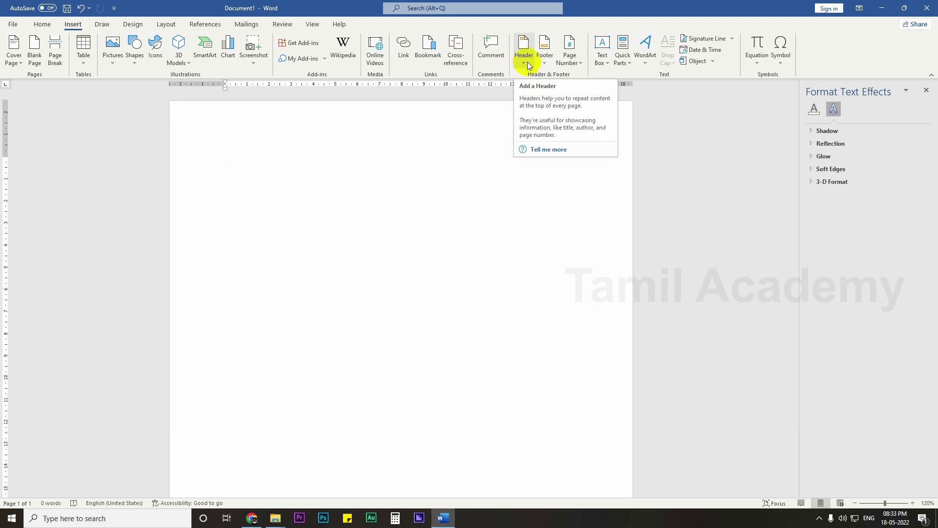
# Insert the built-in Facet (Even Page) header with its blue slice graphic
pyautogui.click(527, 62)
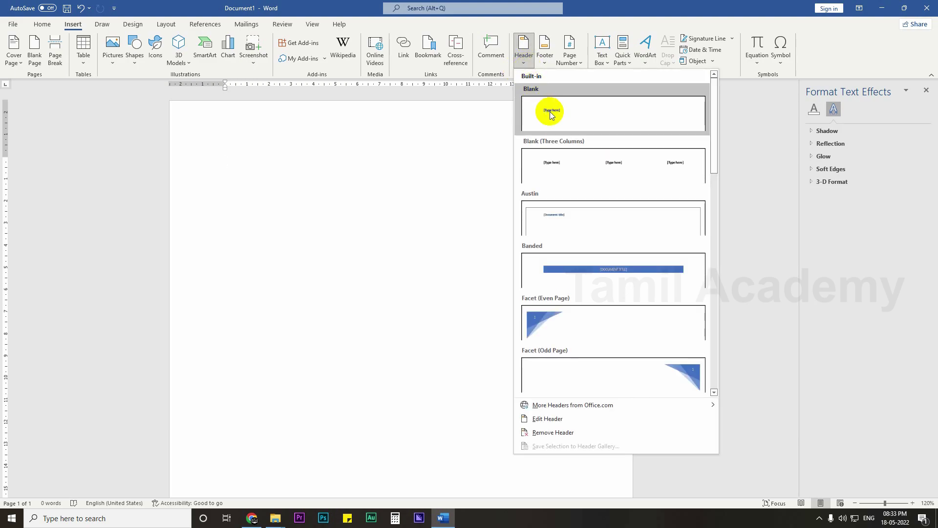
pyautogui.scroll(-5, 606, 200)
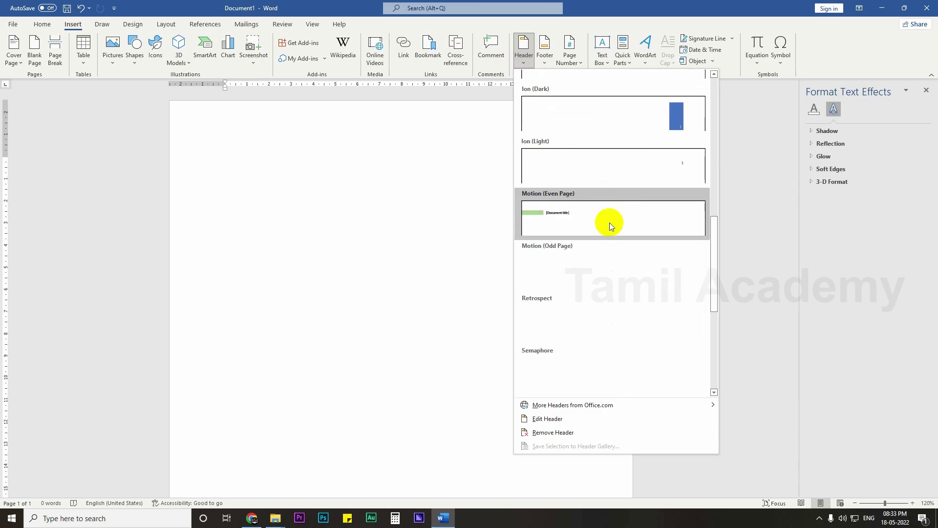
pyautogui.scroll(-2, 617, 245)
pyautogui.scroll(5, 616, 247)
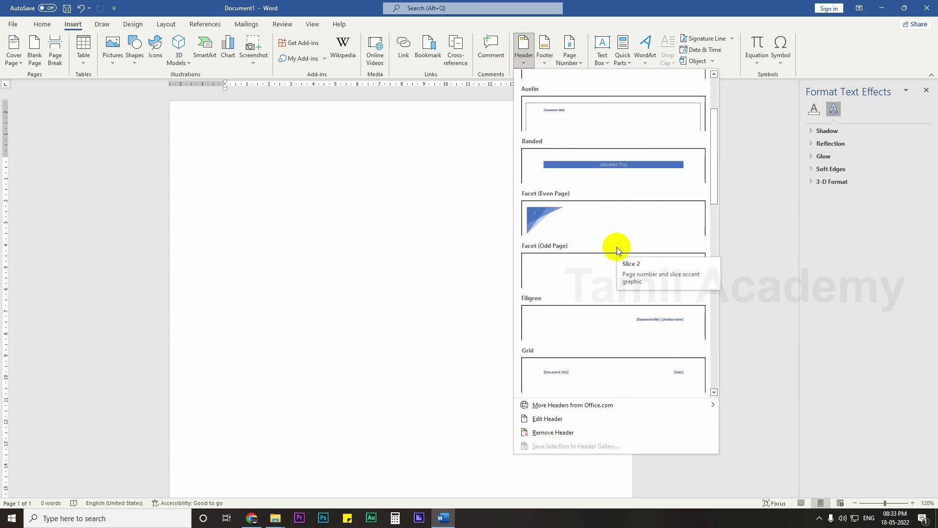
pyautogui.click(564, 216)
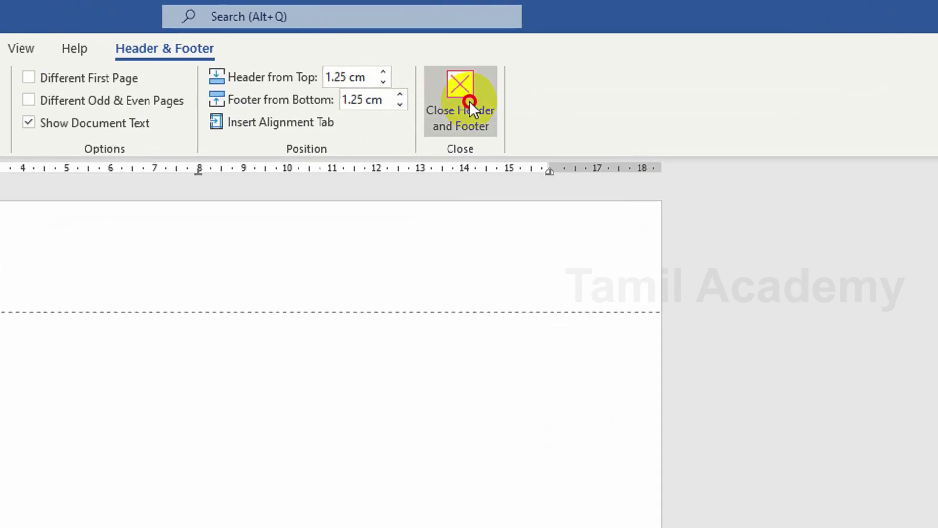
# Close header editing and check the page in Print Preview
pyautogui.click(537, 53)
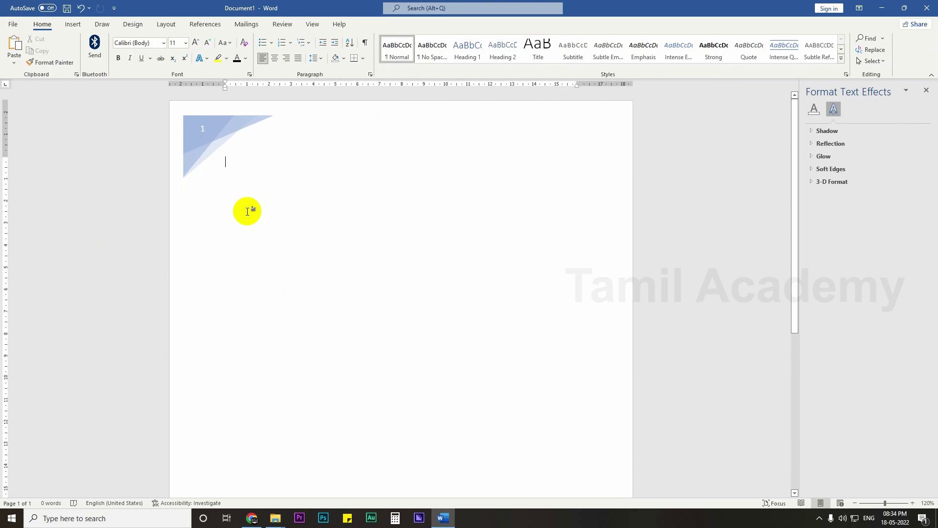
pyautogui.hotkey('ctrl', 'p')
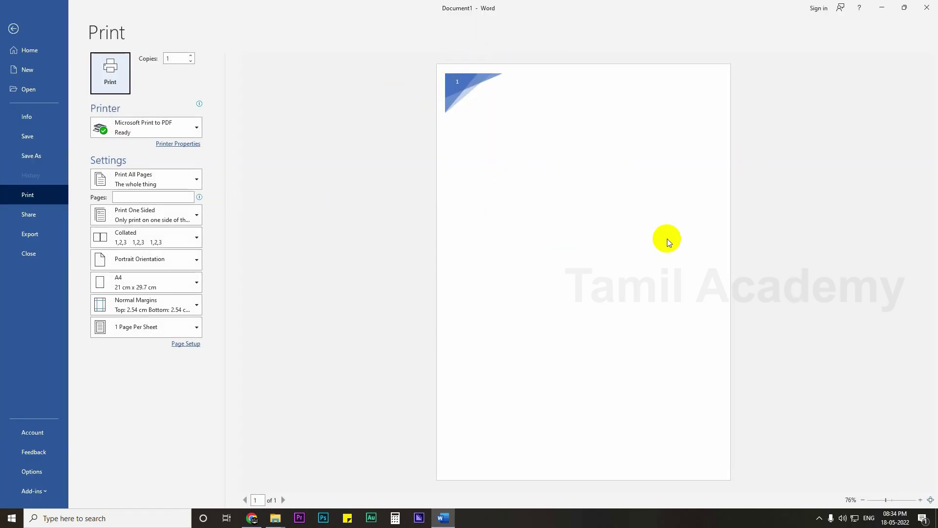
pyautogui.press('Escape')
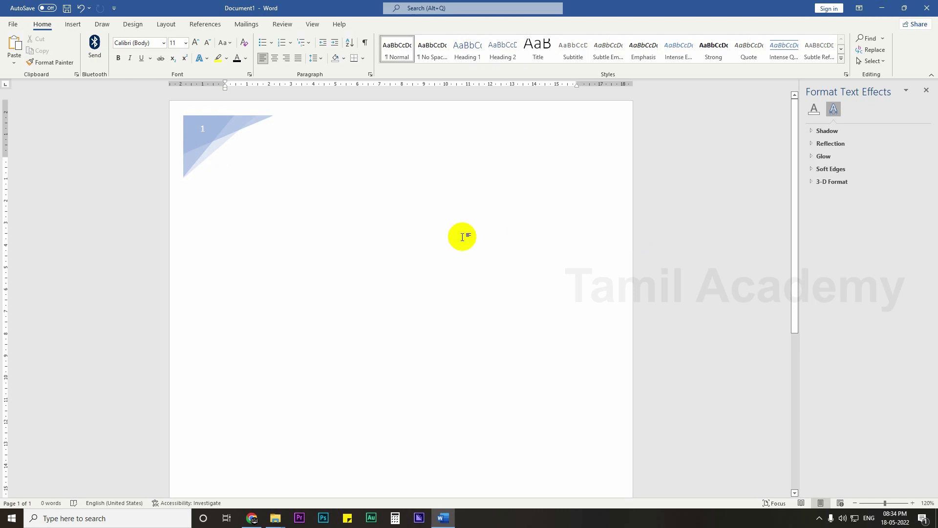
# Add page breaks until the document has 21 pages, each with the Facet header
pyautogui.hotkey('ctrl', 'Return')
pyautogui.hotkey('ctrl', 'Return')
pyautogui.hotkey('ctrl', 'Return')
pyautogui.hotkey('ctrl', 'Return')
pyautogui.hotkey('ctrl', 'Return')
pyautogui.hotkey('ctrl', 'Return')
pyautogui.hotkey('ctrl', 'Return')
pyautogui.hotkey('ctrl', 'Return')
pyautogui.hotkey('ctrl', 'Return')
pyautogui.hotkey('ctrl', 'Return')
pyautogui.hotkey('ctrl', 'Return')
pyautogui.hotkey('ctrl', 'Return')
pyautogui.hotkey('ctrl', 'Return')
pyautogui.hotkey('ctrl', 'Return')
pyautogui.hotkey('ctrl', 'Return')
pyautogui.hotkey('ctrl', 'Return')
pyautogui.hotkey('ctrl', 'Return')
pyautogui.hotkey('ctrl', 'Return')
pyautogui.hotkey('ctrl', 'Return')
pyautogui.hotkey('ctrl', 'Return')
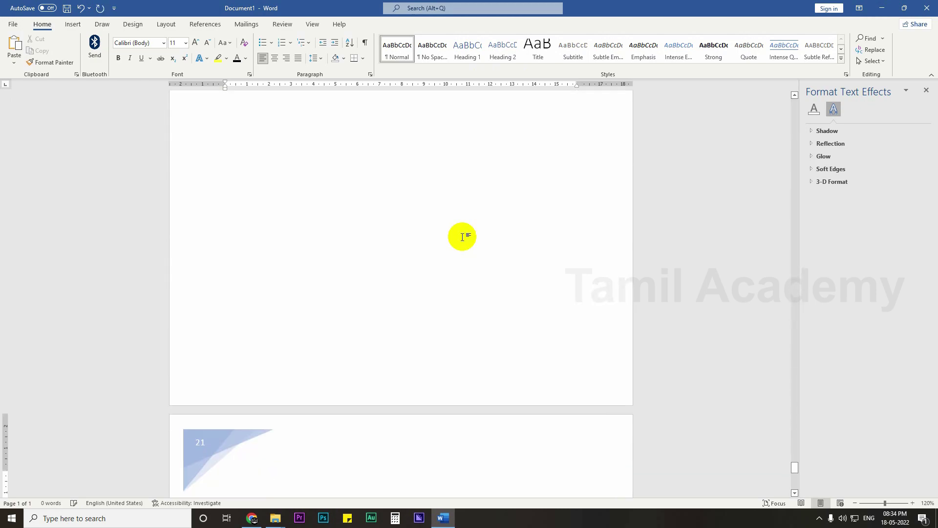
pyautogui.scroll(15, 463, 226)
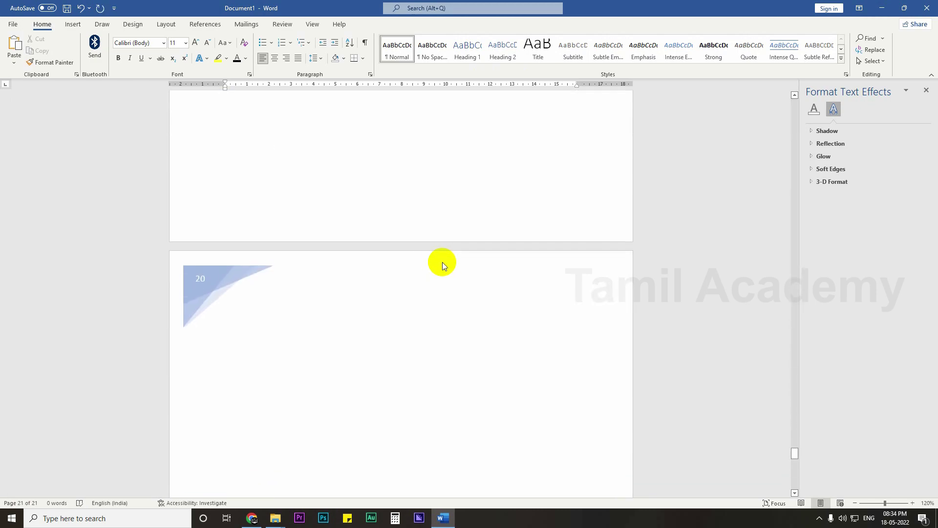
pyautogui.scroll(10, 442, 262)
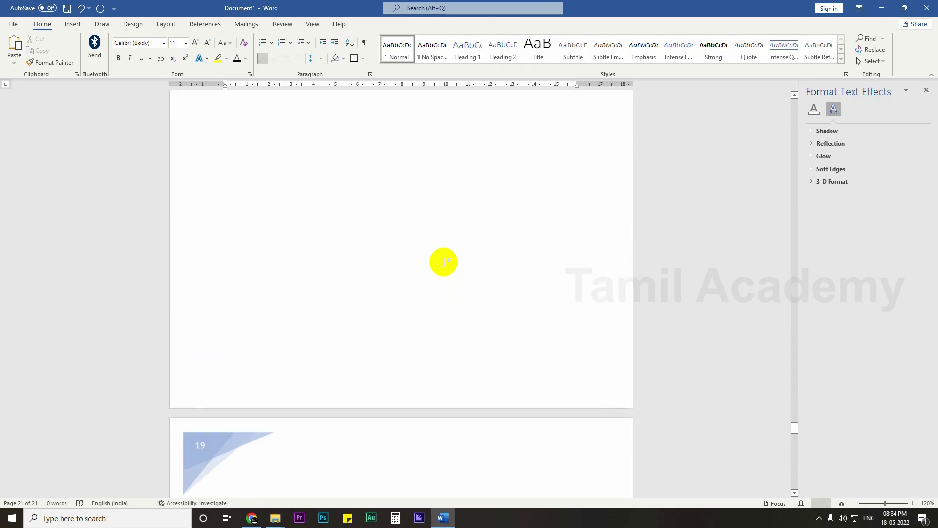
pyautogui.scroll(8, 443, 262)
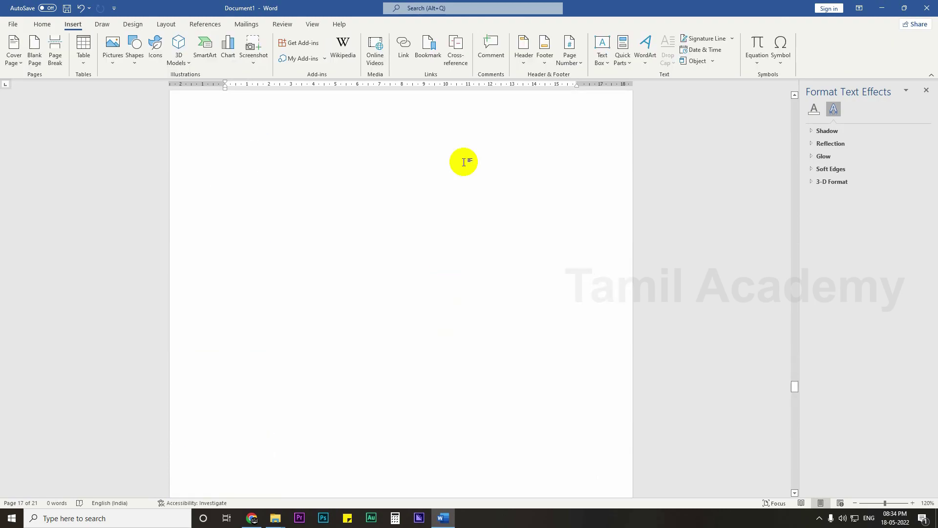
pyautogui.scroll(6, 463, 161)
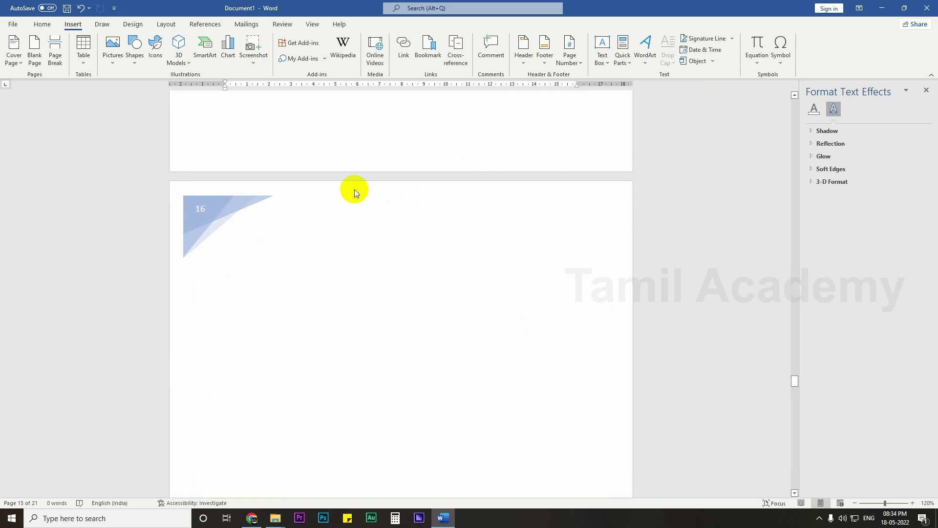
# Reinsert the Facet (Even Page) header and delete its blue slice graphic
pyautogui.click(525, 51)
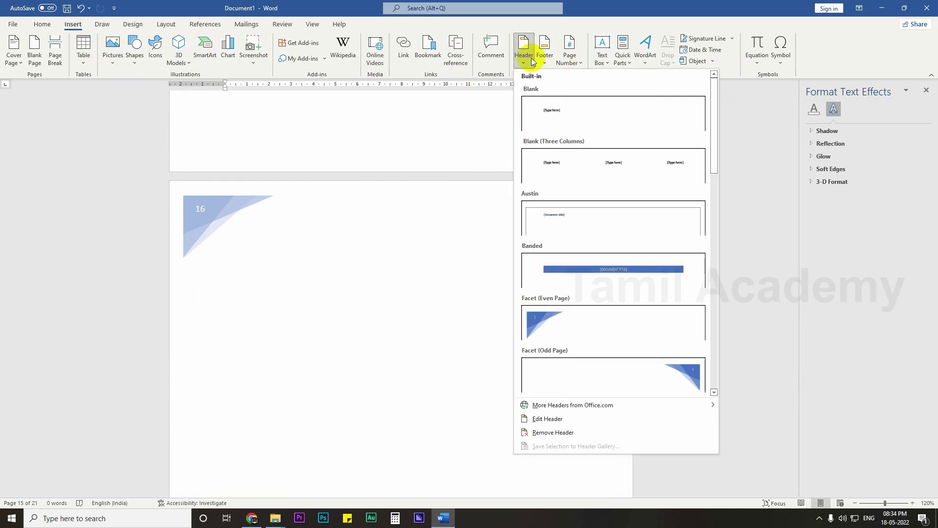
pyautogui.click(577, 326)
pyautogui.click(230, 127)
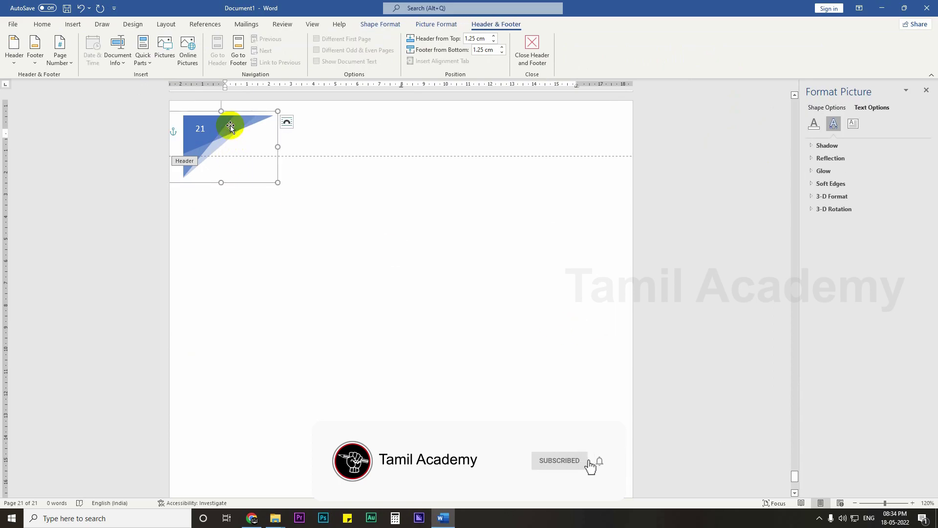
pyautogui.press('Delete')
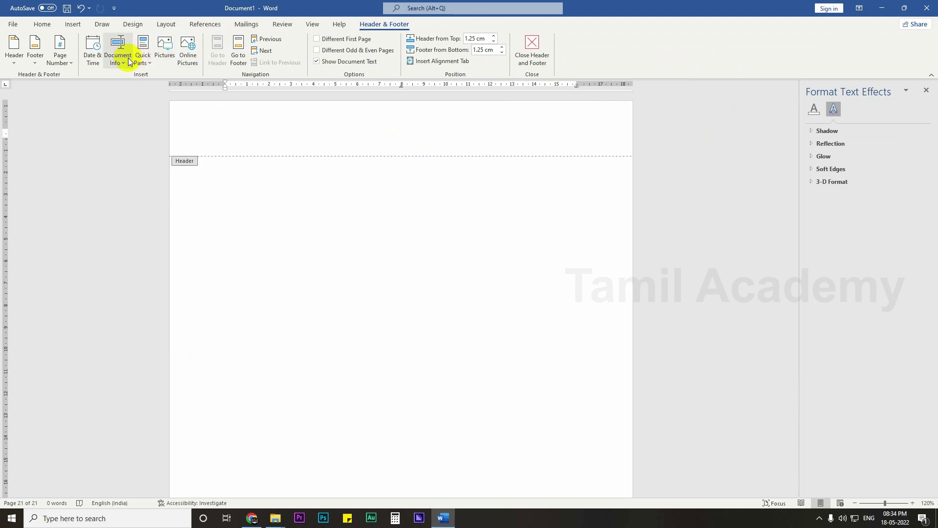
# Insert a Blank header and replace its [Type here] placeholder with 'sdfdsf'
pyautogui.click(69, 25)
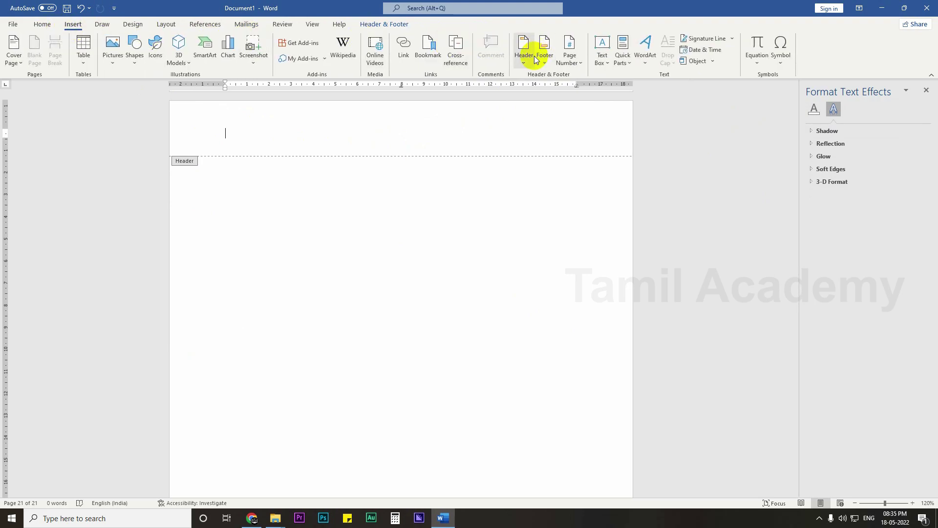
pyautogui.click(523, 47)
pyautogui.moveTo(601, 405)
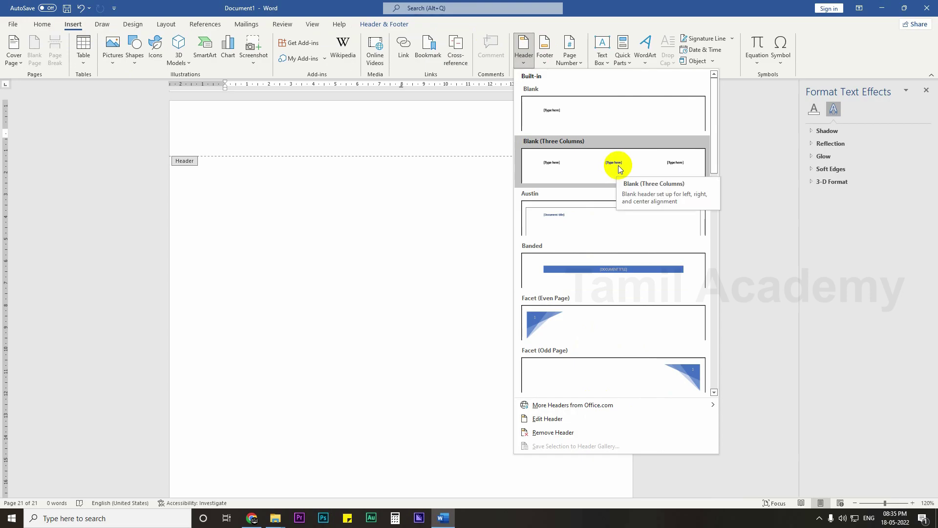
pyautogui.click(593, 122)
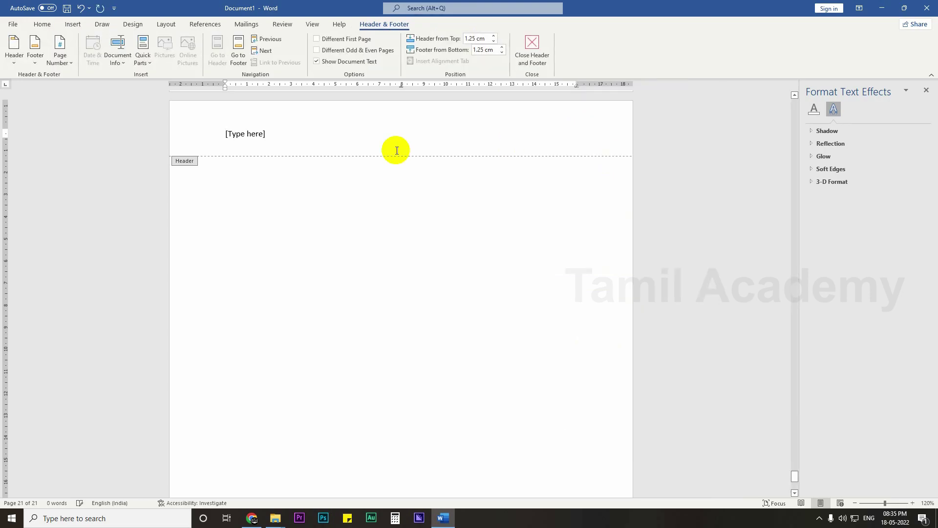
pyautogui.click(239, 135)
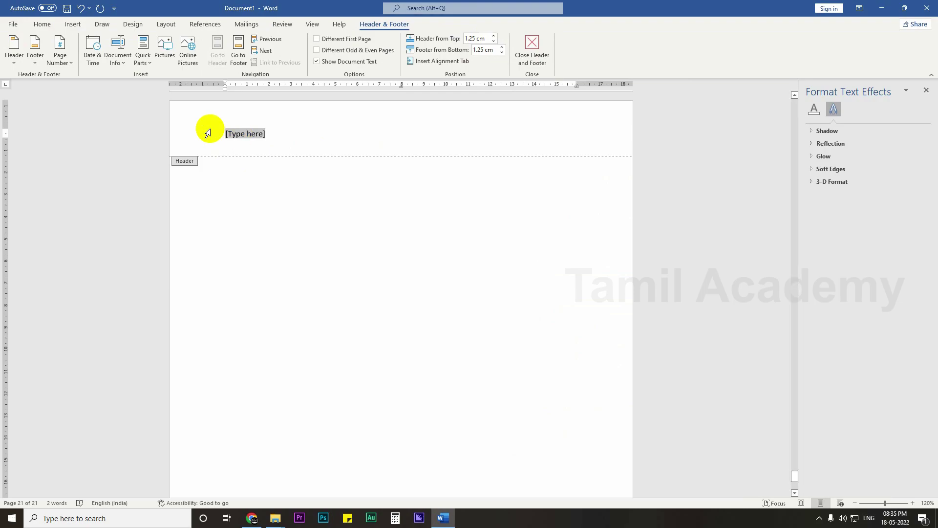
pyautogui.write('sdfdsf')
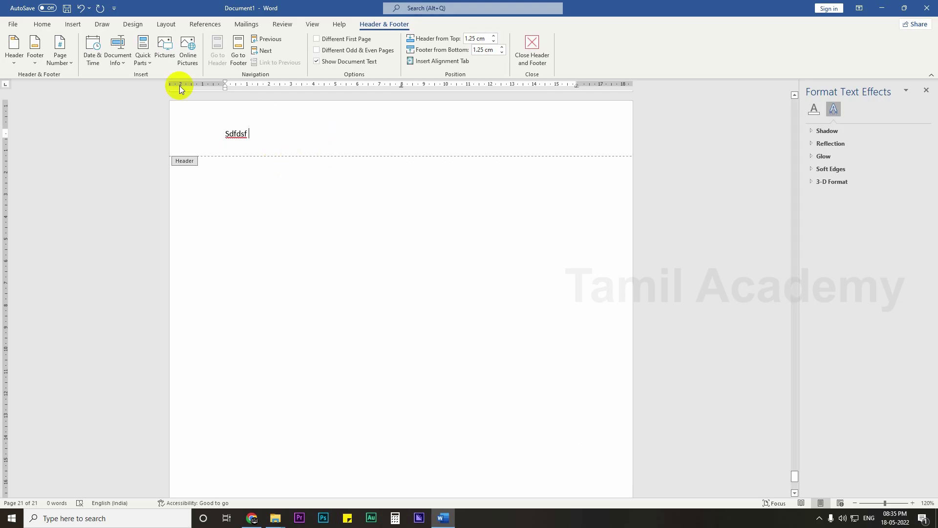
# Insert the ViewMaster (Horizontal) footer from the footer gallery
pyautogui.click(74, 26)
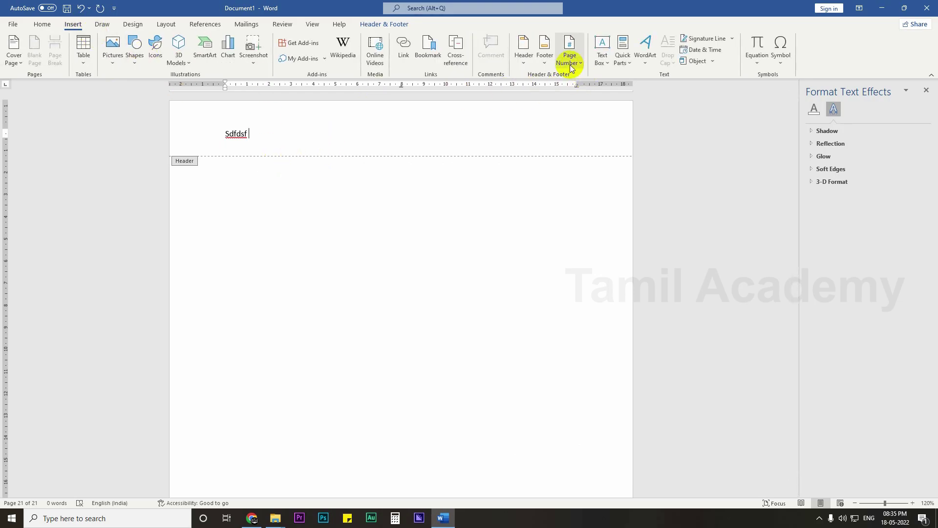
pyautogui.click(548, 57)
pyautogui.scroll(-3, 579, 208)
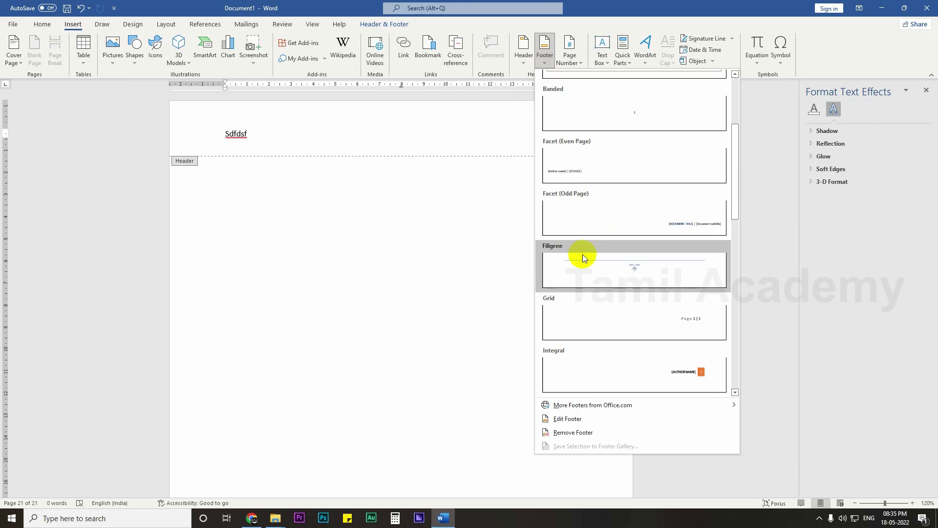
pyautogui.scroll(-3, 631, 332)
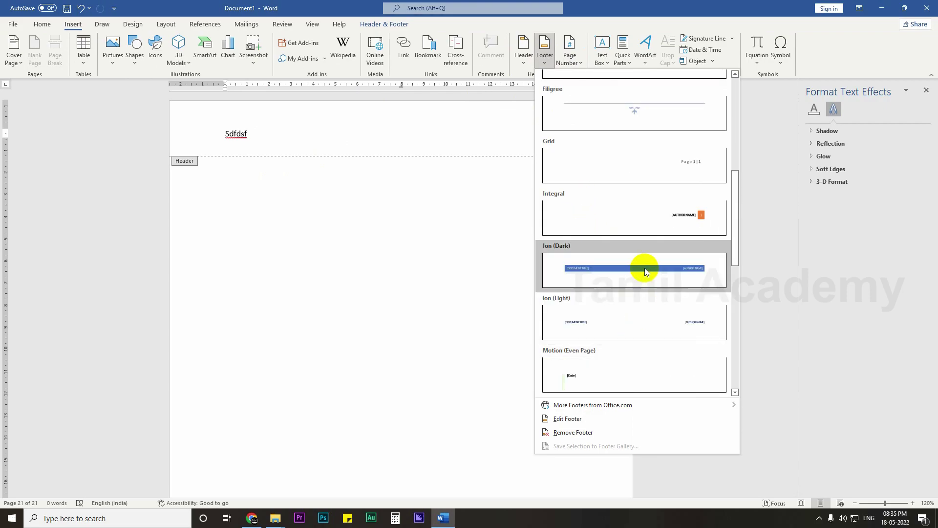
pyautogui.scroll(-8, 655, 322)
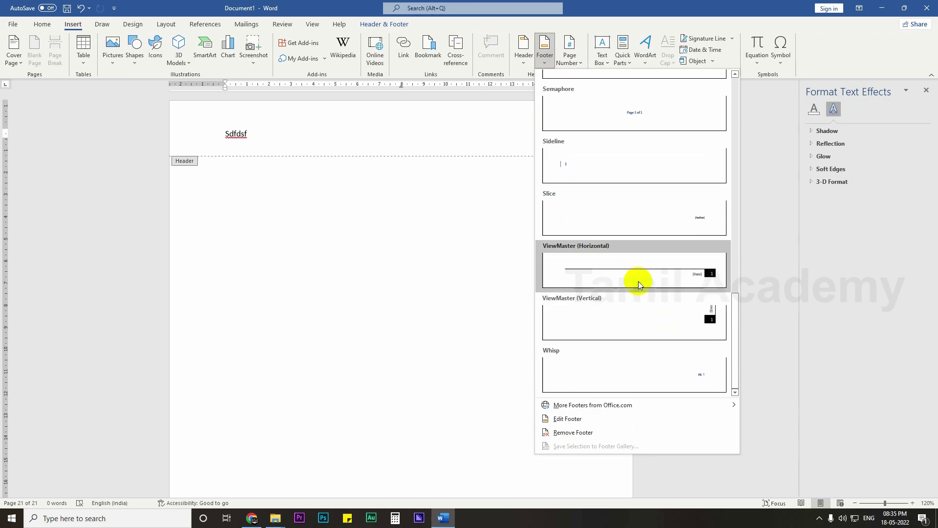
pyautogui.click(664, 282)
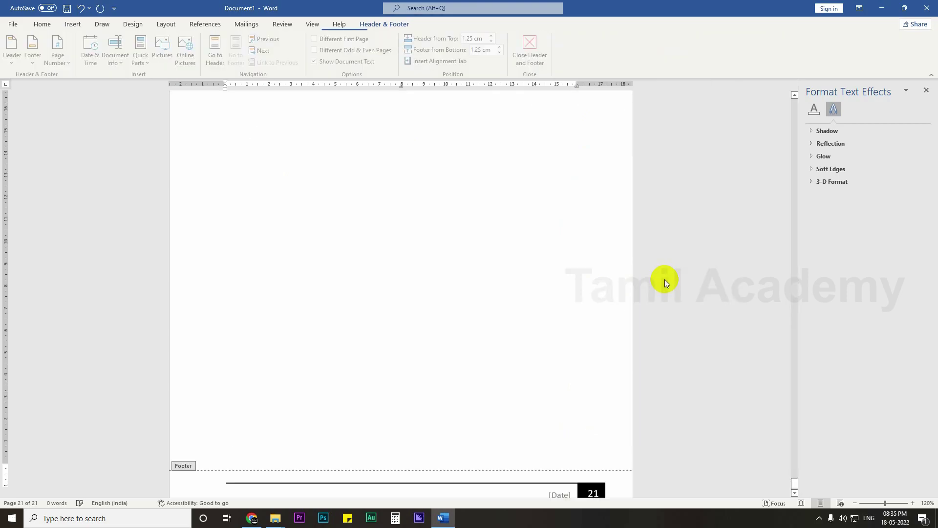
# Inspect the footer's page number and [Date] fields on pages 21 and 20
pyautogui.doubleClick(600, 457)
pyautogui.moveTo(585, 458); pyautogui.dragTo(572, 461)
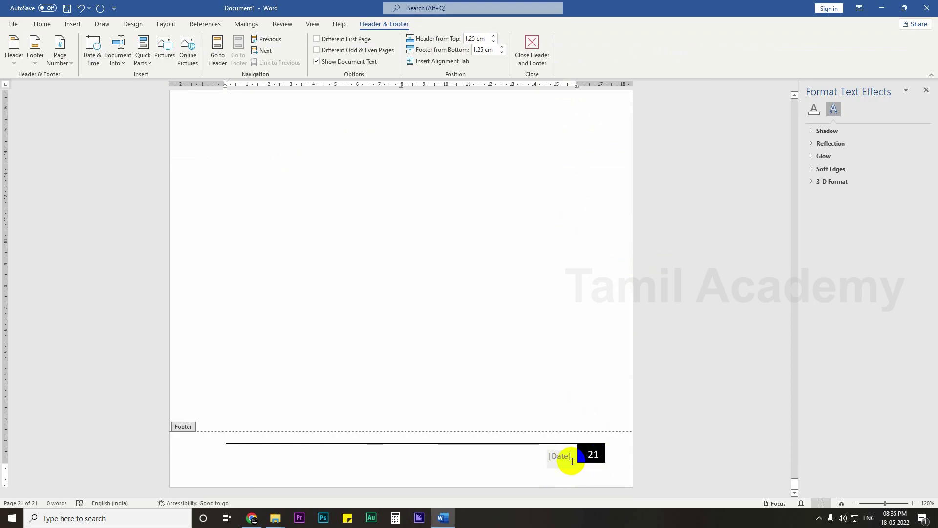
pyautogui.scroll(10, 579, 455)
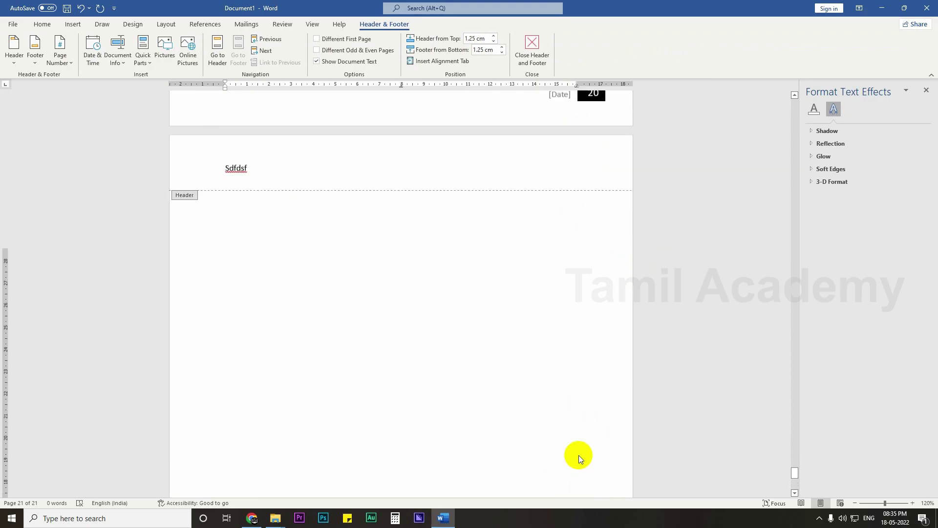
pyautogui.doubleClick(593, 263)
pyautogui.hotkey('ctrl', 'End')
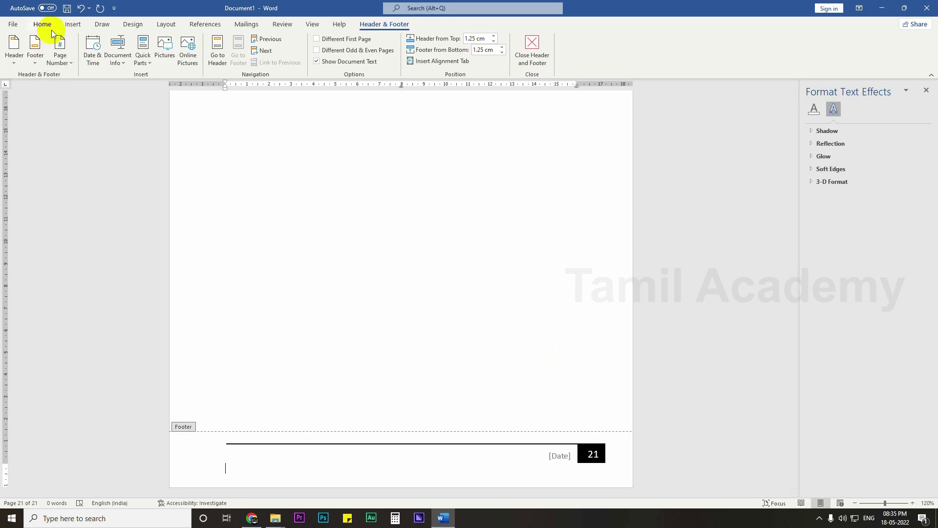
# Draw a short line in the footer, then delete it
pyautogui.click(73, 25)
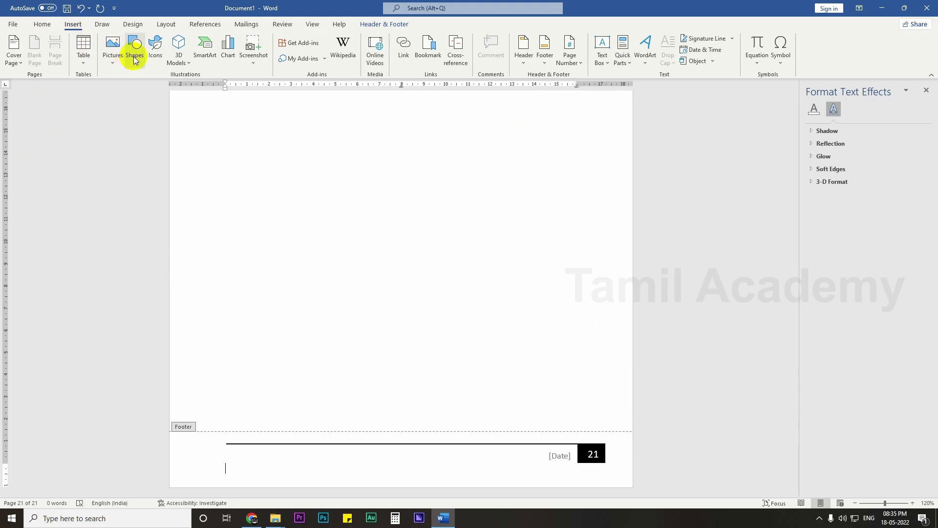
pyautogui.click(111, 55)
pyautogui.click(131, 55)
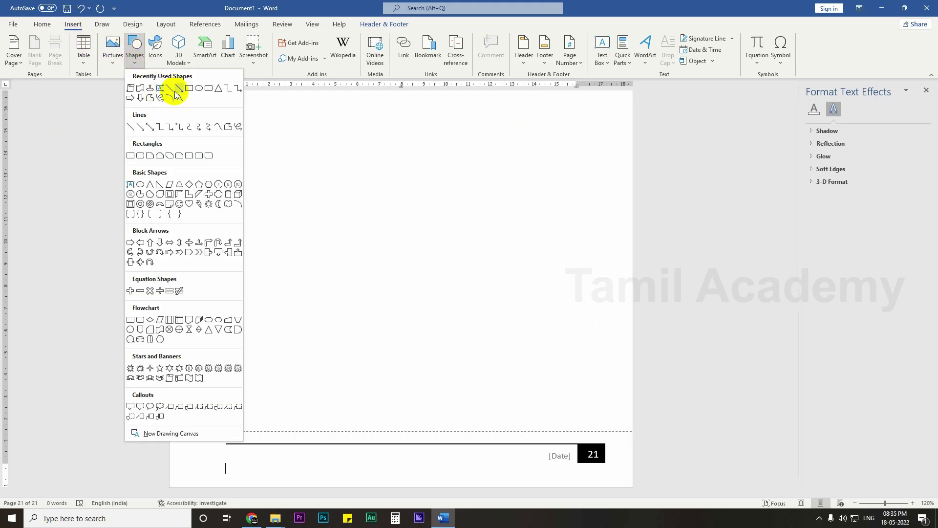
pyautogui.click(185, 90)
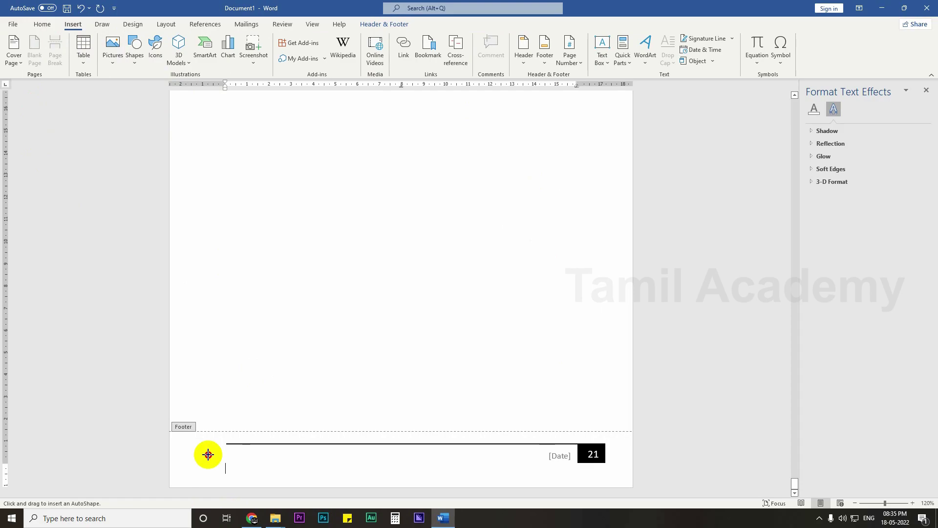
pyautogui.moveTo(207, 452); pyautogui.dragTo(230, 465)
pyautogui.press('Delete')
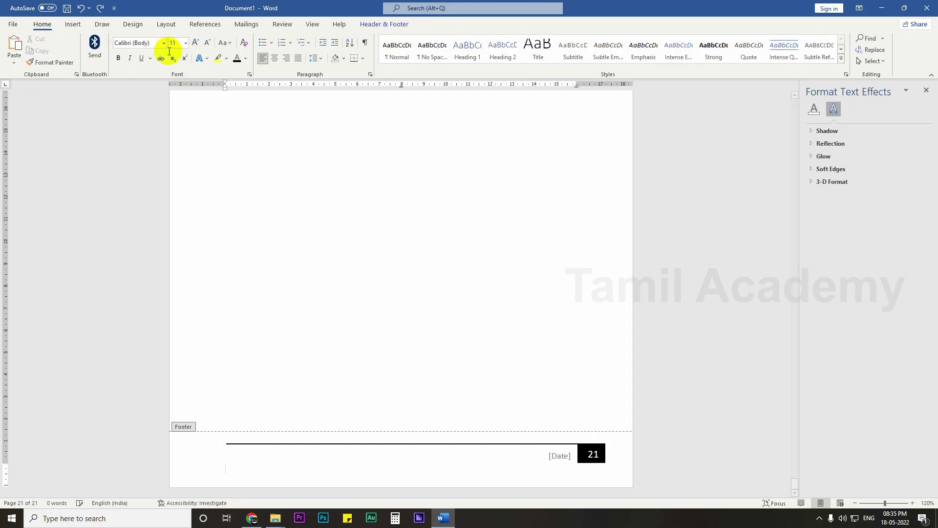
# Draw a small rectangle at the left end of the footer
pyautogui.click(73, 24)
pyautogui.click(137, 46)
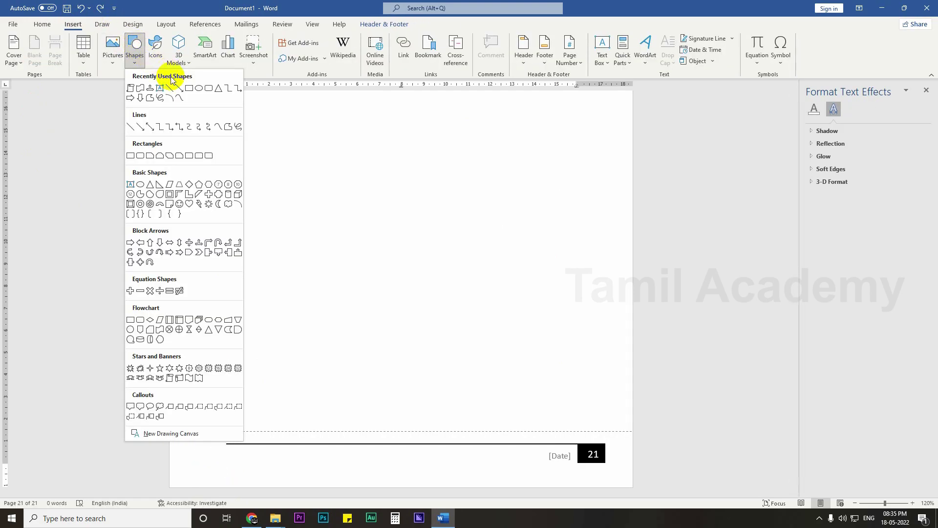
pyautogui.click(188, 89)
pyautogui.moveTo(198, 443); pyautogui.dragTo(223, 472)
# Fill the rectangle with the white goat picture from a file
pyautogui.rightClick(214, 463)
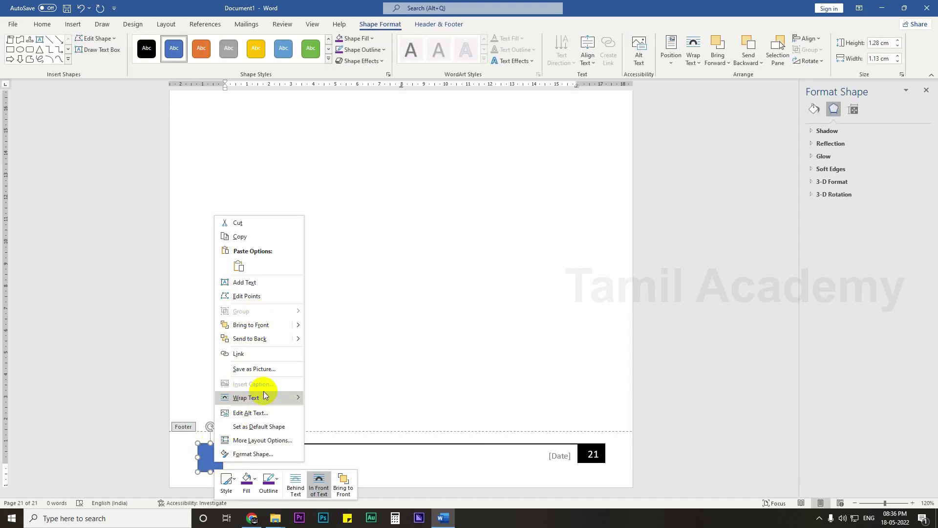
pyautogui.click(370, 41)
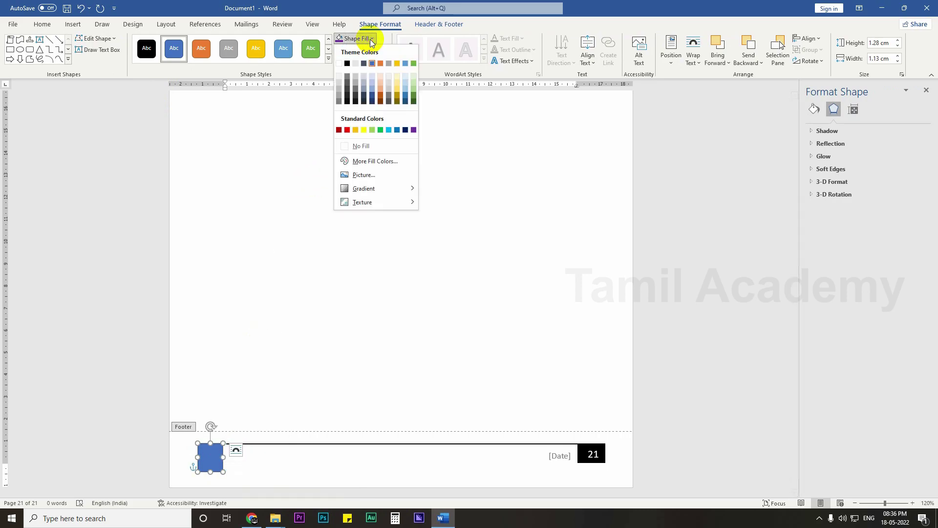
pyautogui.click(352, 175)
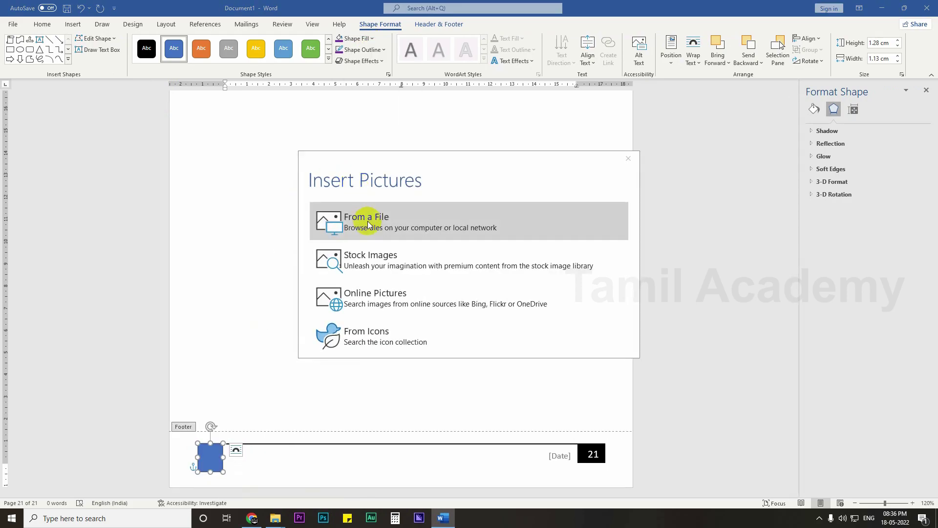
pyautogui.click(361, 222)
pyautogui.click(126, 152)
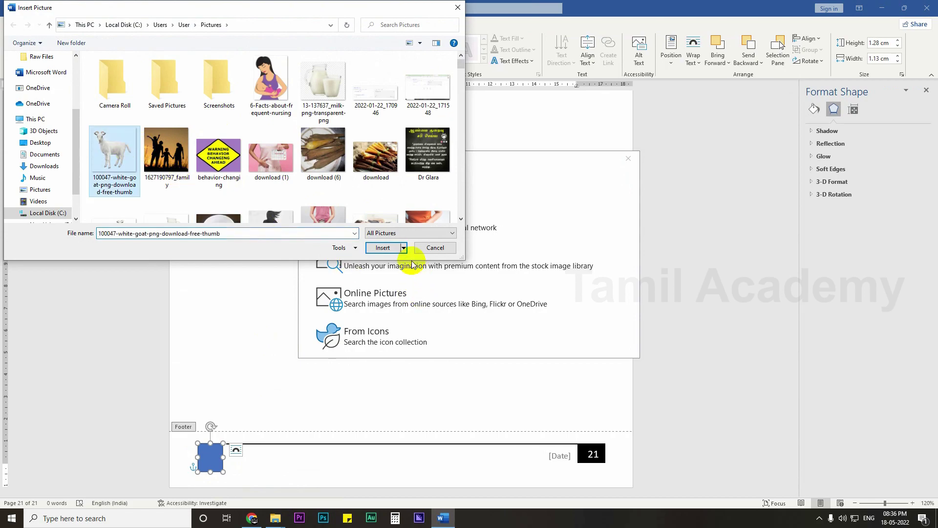
pyautogui.click(394, 247)
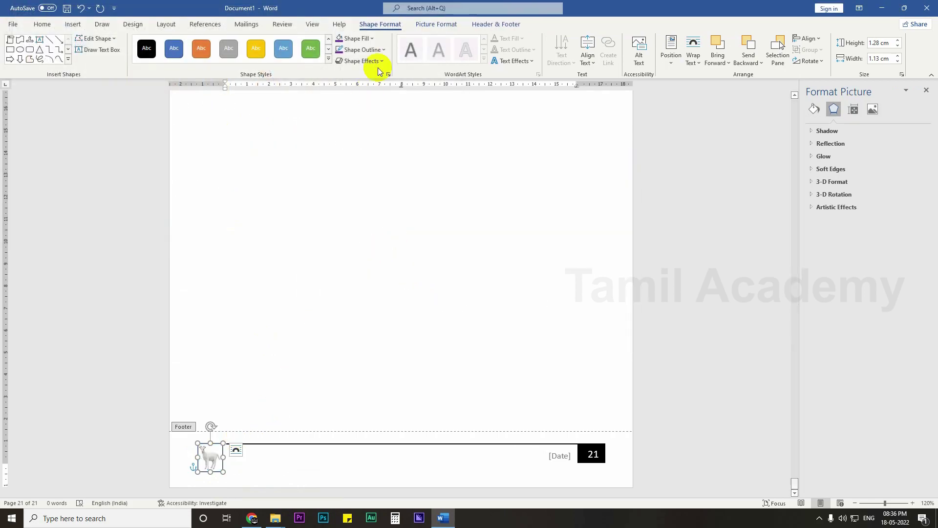
# Set the goat picture's shape outline to No Outline
pyautogui.click(384, 50)
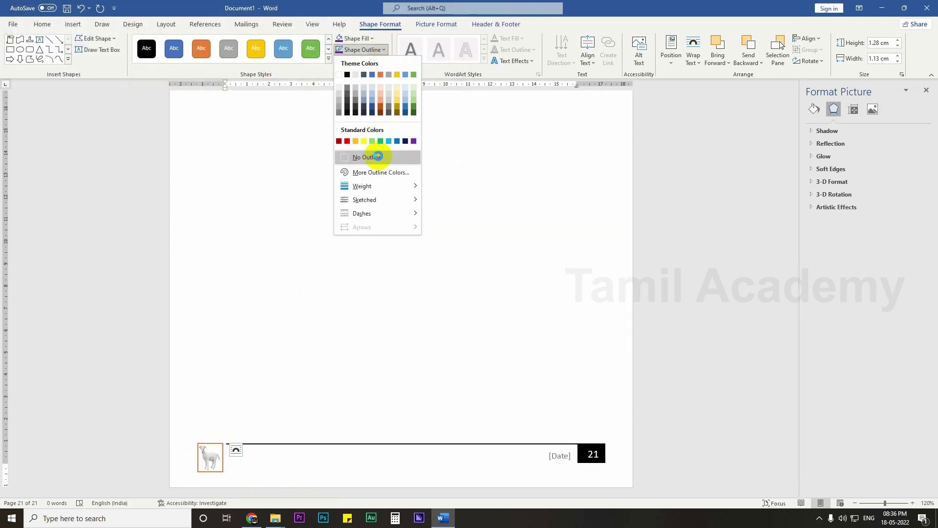
pyautogui.click(378, 157)
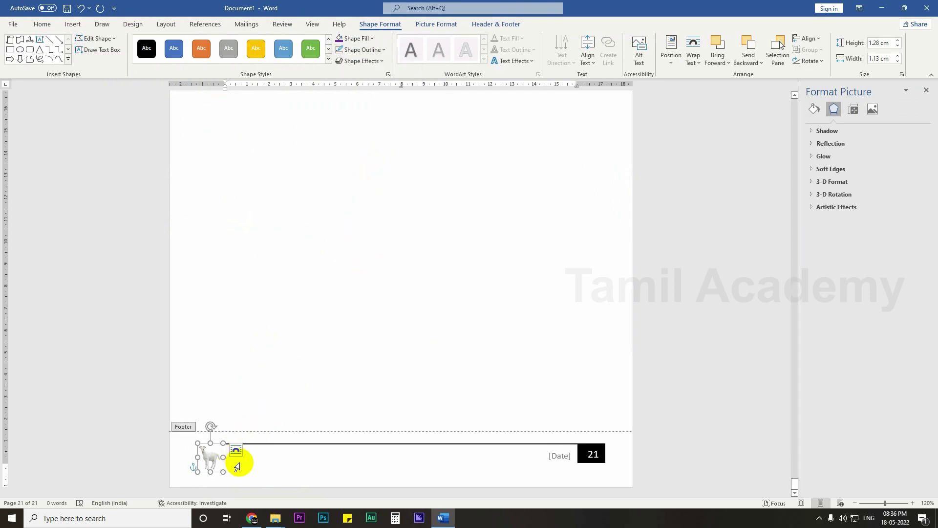
pyautogui.click(211, 456)
pyautogui.click(236, 464)
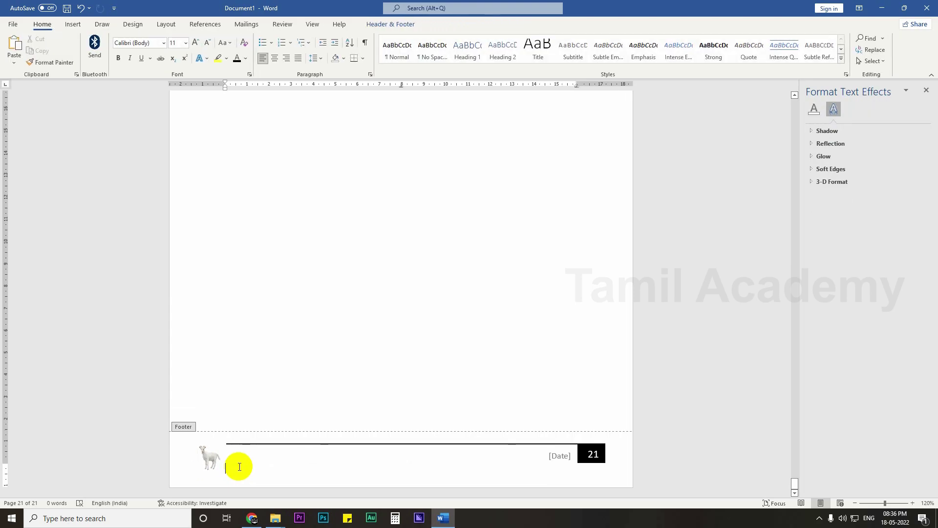
pyautogui.scroll(10, 235, 449)
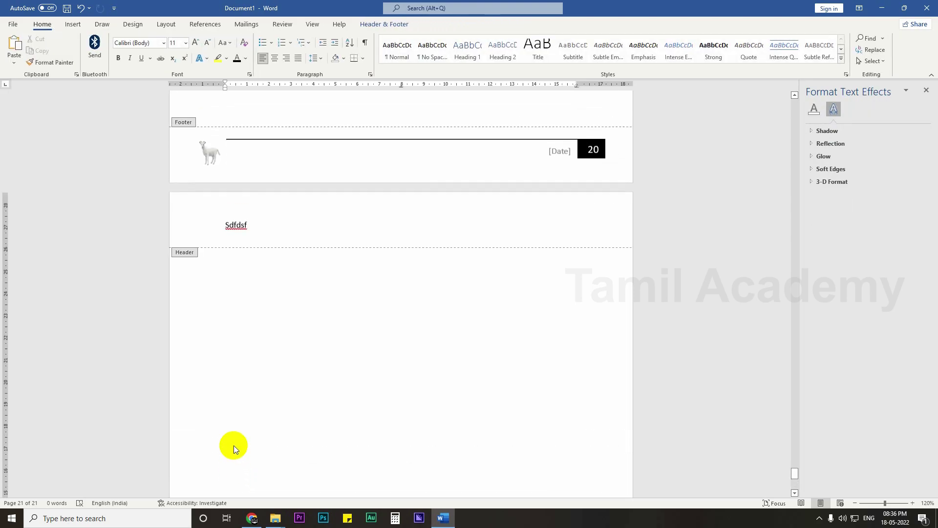
pyautogui.scroll(5, 235, 445)
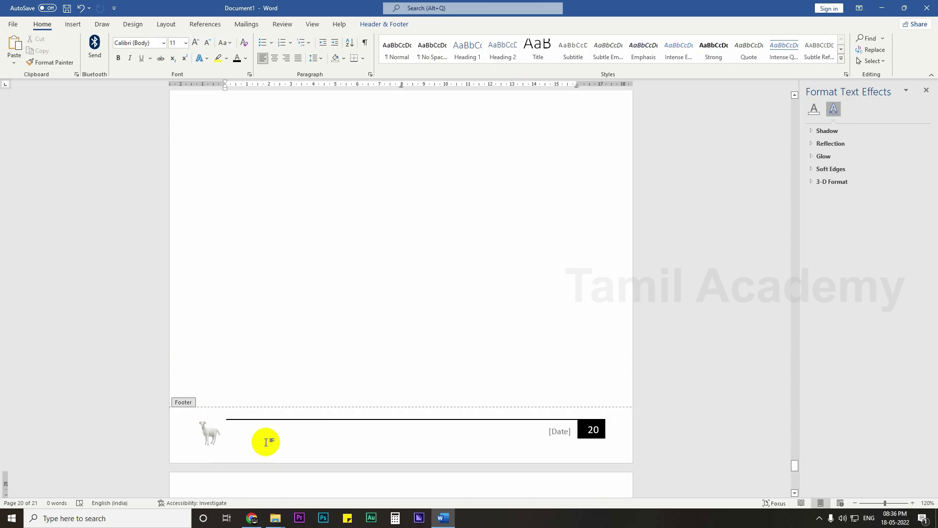
pyautogui.click(71, 25)
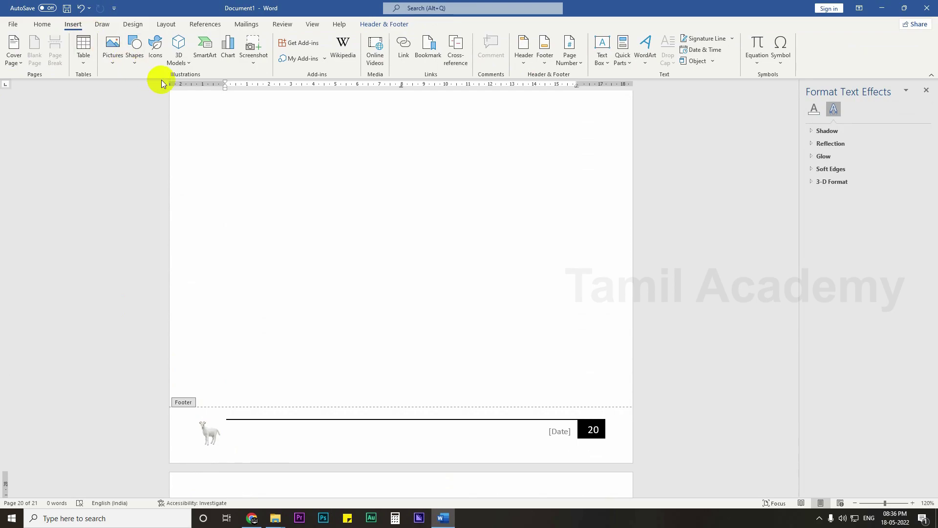
pyautogui.click(135, 63)
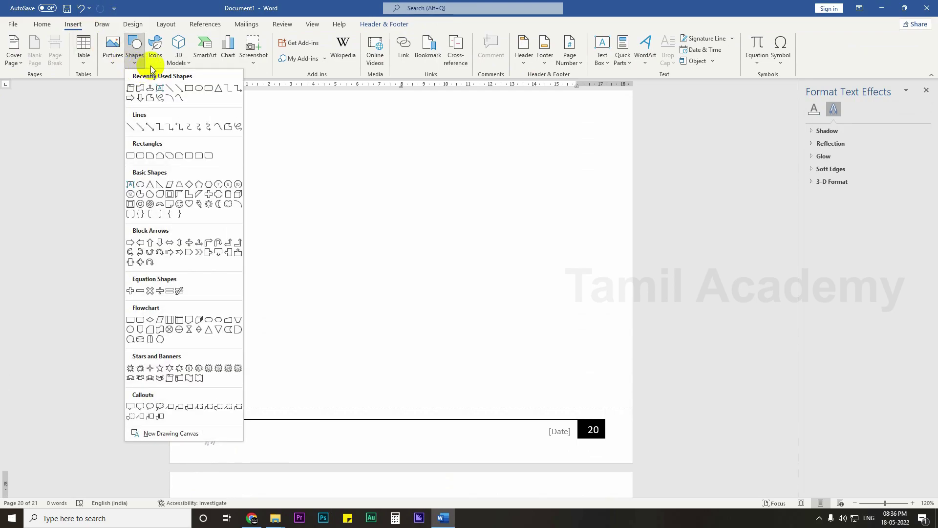
pyautogui.click(71, 25)
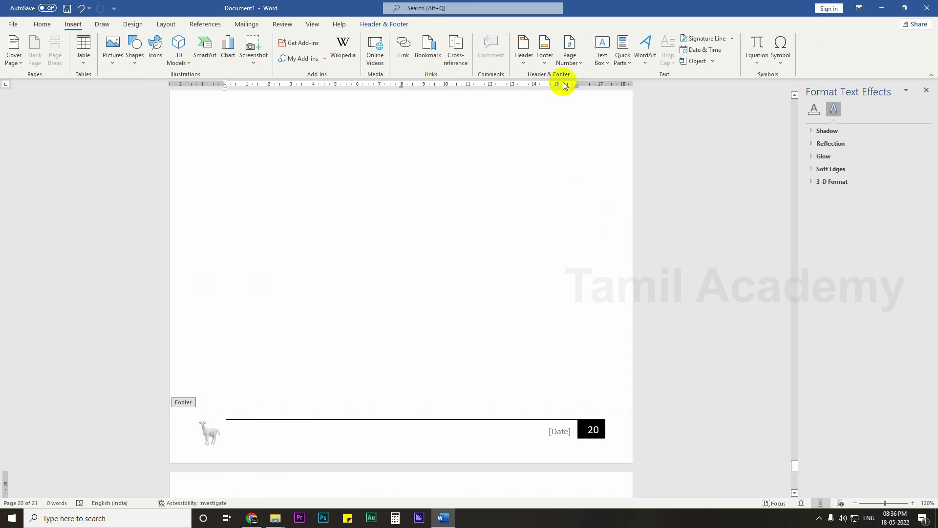
pyautogui.scroll(3, 508, 237)
pyautogui.scroll(5, 508, 242)
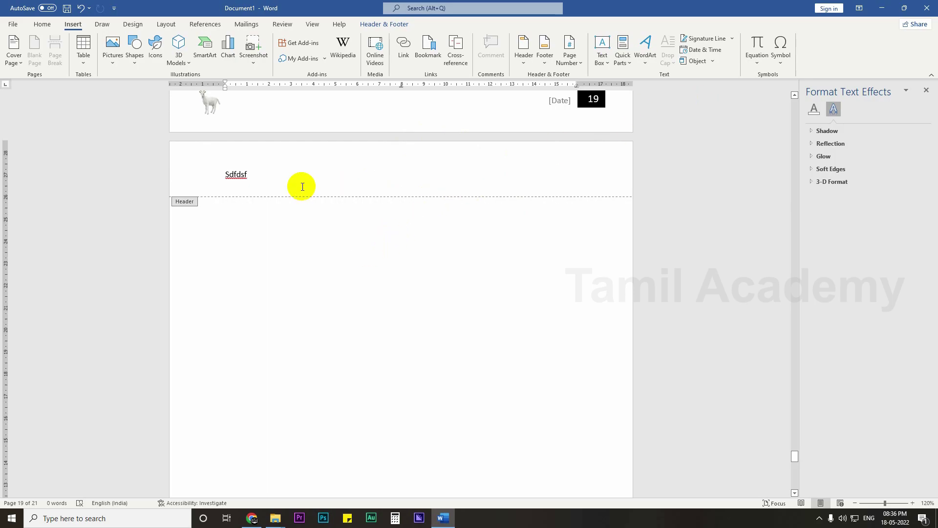
# Delete the 'Sdfdsf' header text and all of page 19's footer contents
pyautogui.hotkey('ctrl', 'a')
pyautogui.press('Delete')
pyautogui.click(248, 119)
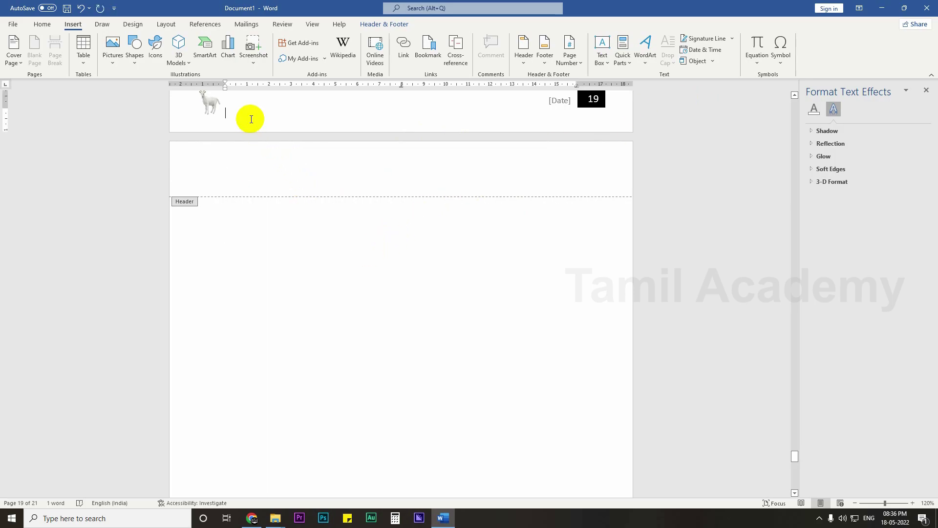
pyautogui.hotkey('ctrl', 'a')
pyautogui.press('Delete')
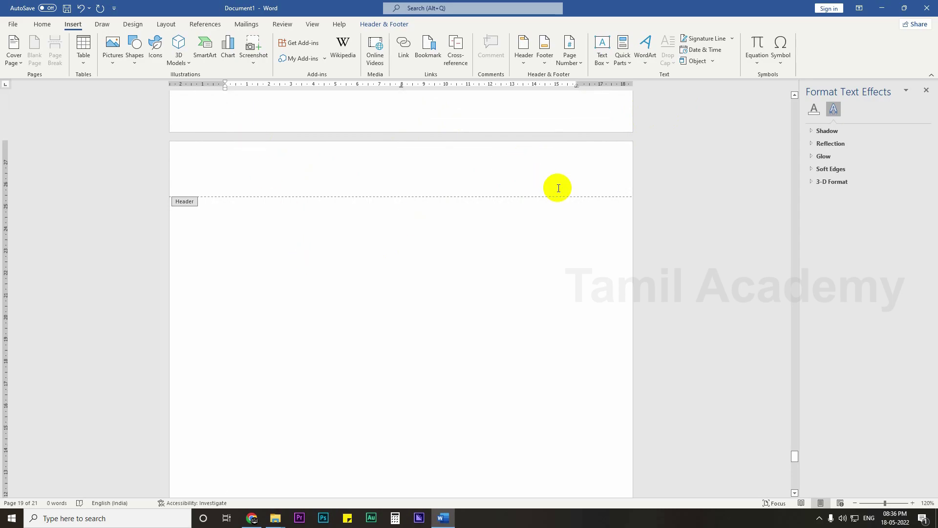
# Close Header & Footer and return to the document body
pyautogui.scroll(-2, 558, 188)
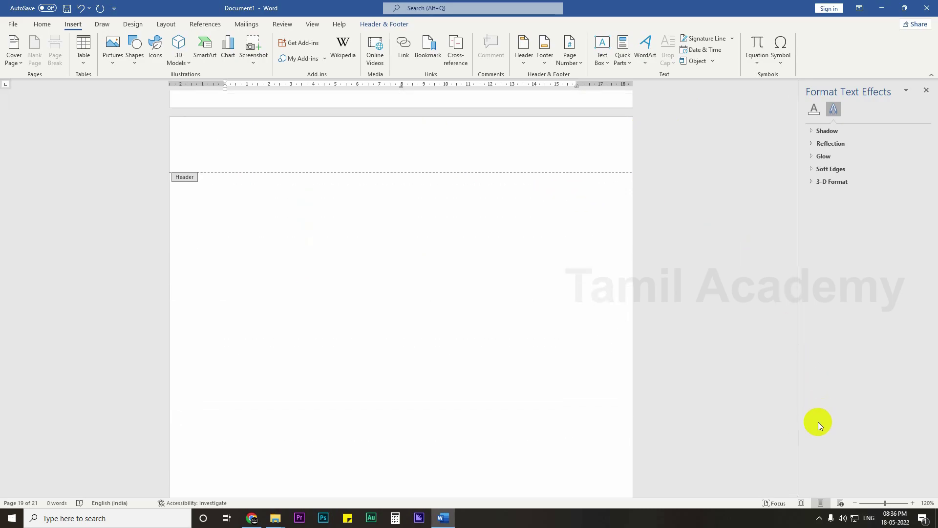
pyautogui.moveTo(794, 438); pyautogui.dragTo(805, 134)
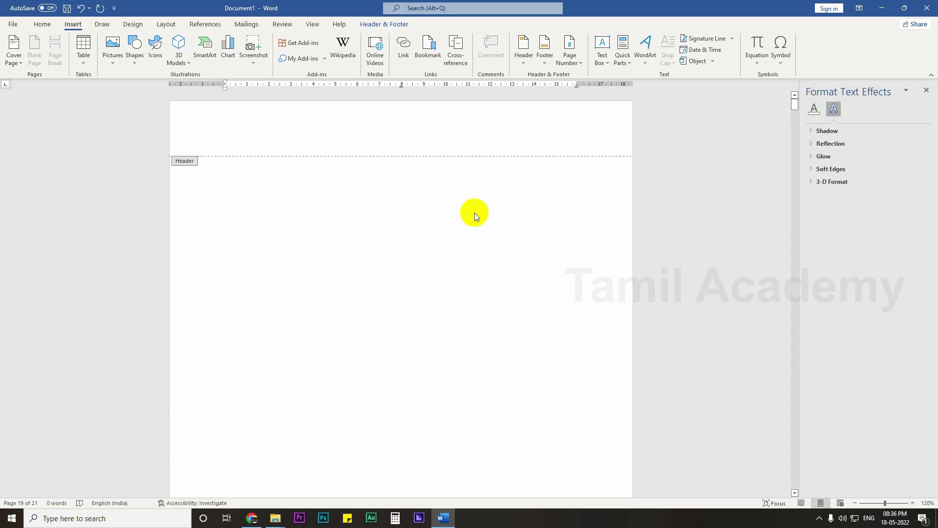
pyautogui.doubleClick(475, 211)
pyautogui.scroll(1, 477, 258)
pyautogui.scroll(10, 478, 258)
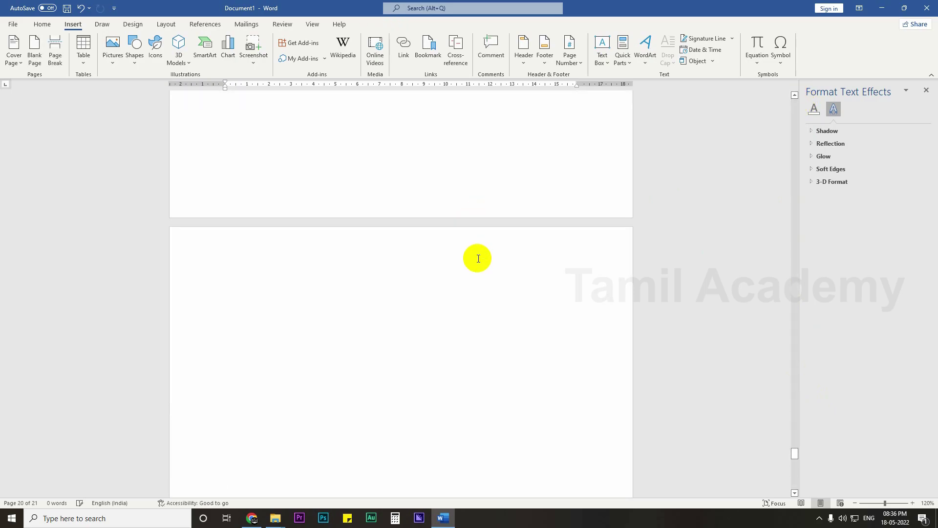
pyautogui.scroll(2, 478, 258)
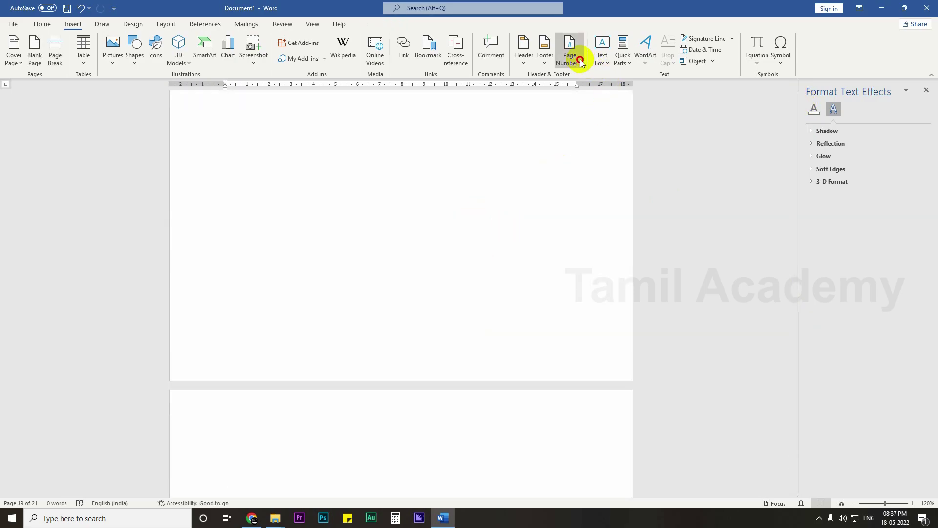
# Browse the Page Number galleries for Top of Page, Bottom of Page and Current Position
pyautogui.click(577, 57)
pyautogui.moveTo(587, 77)
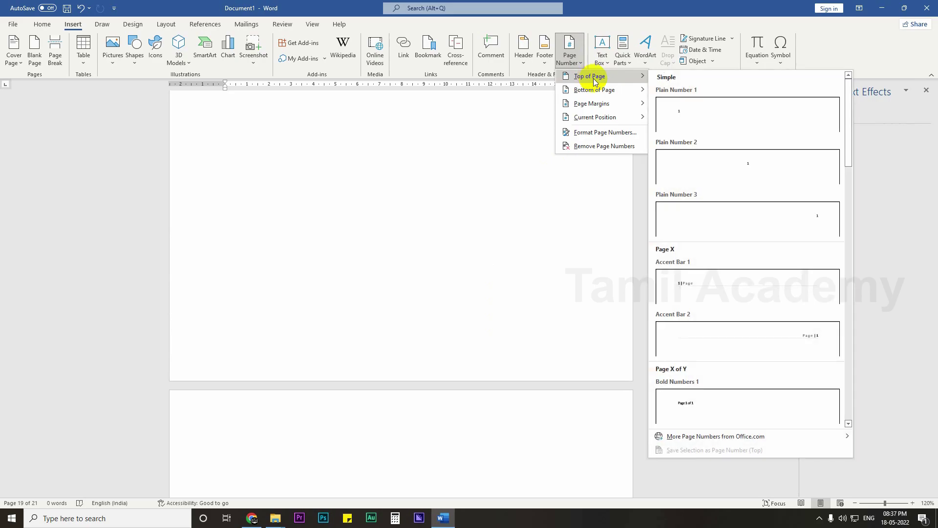
pyautogui.scroll(-3, 753, 271)
pyautogui.scroll(-10, 753, 271)
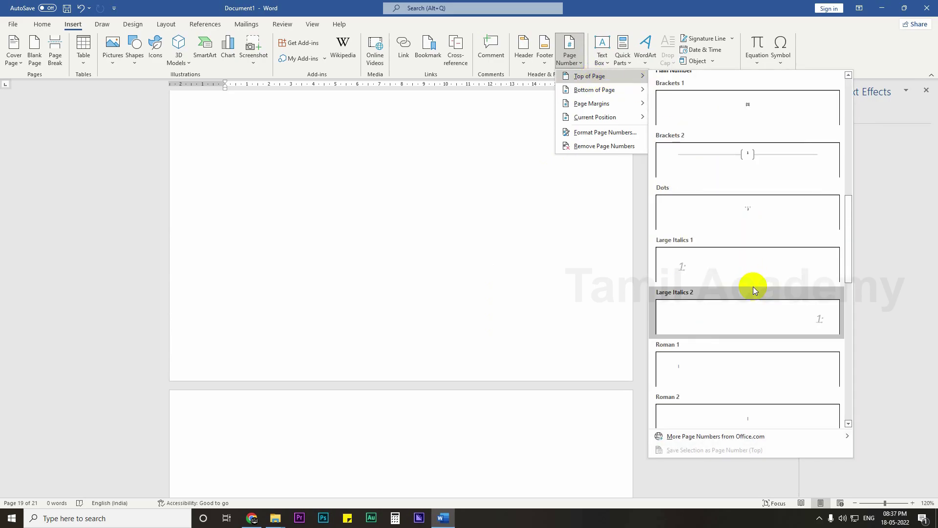
pyautogui.scroll(-2, 754, 341)
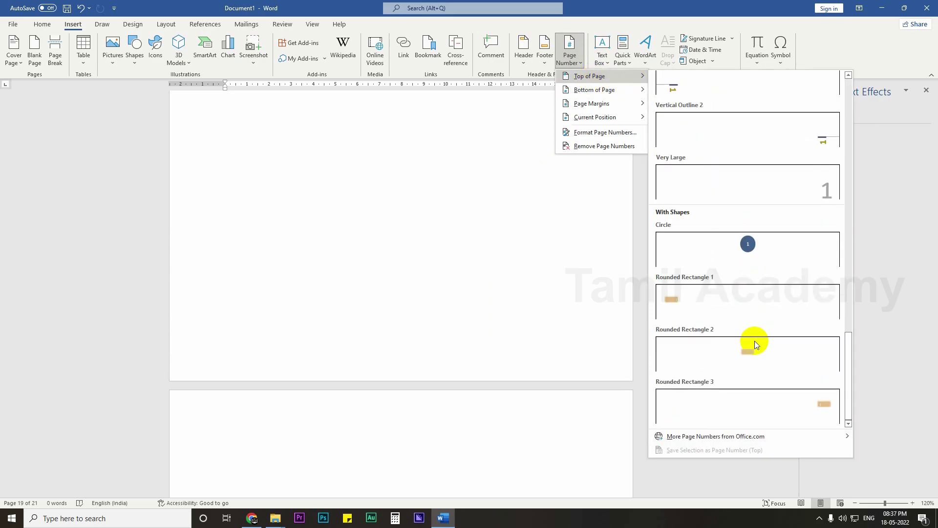
pyautogui.moveTo(607, 90)
pyautogui.scroll(-10, 752, 263)
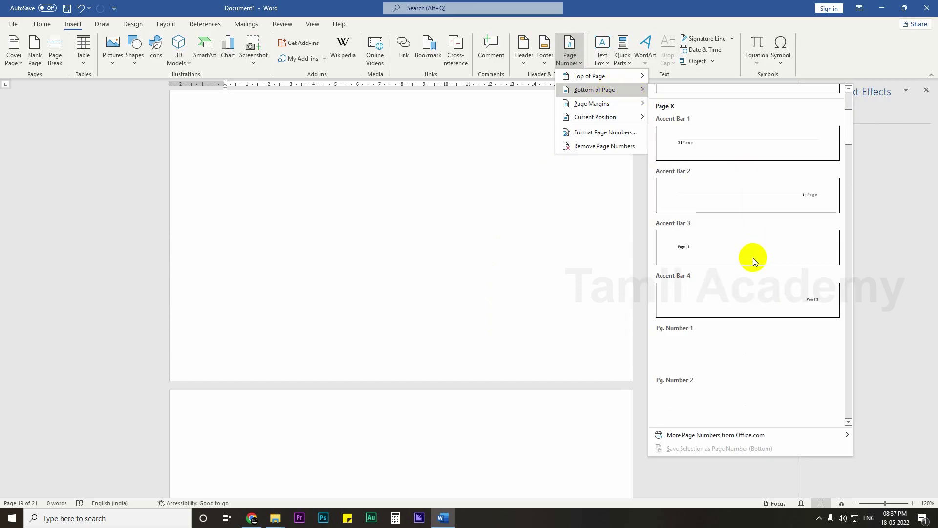
pyautogui.scroll(-8, 753, 274)
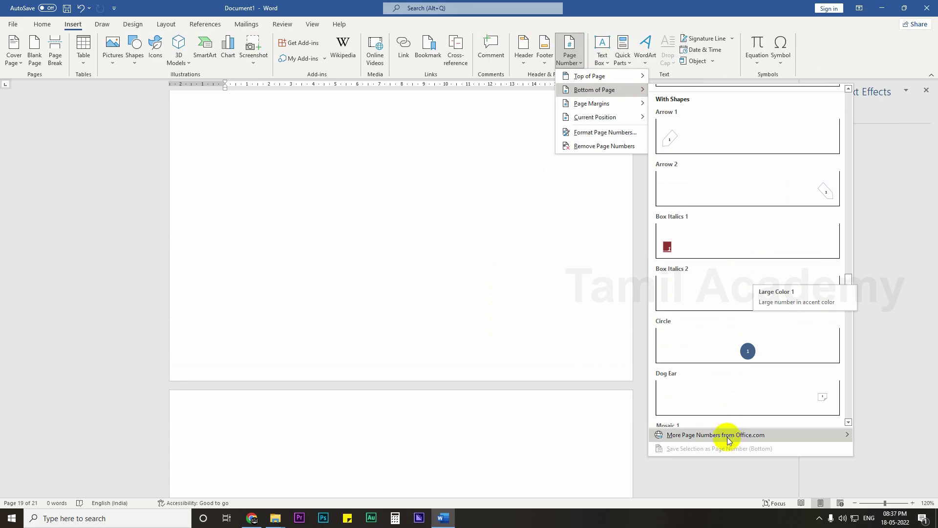
pyautogui.moveTo(594, 104)
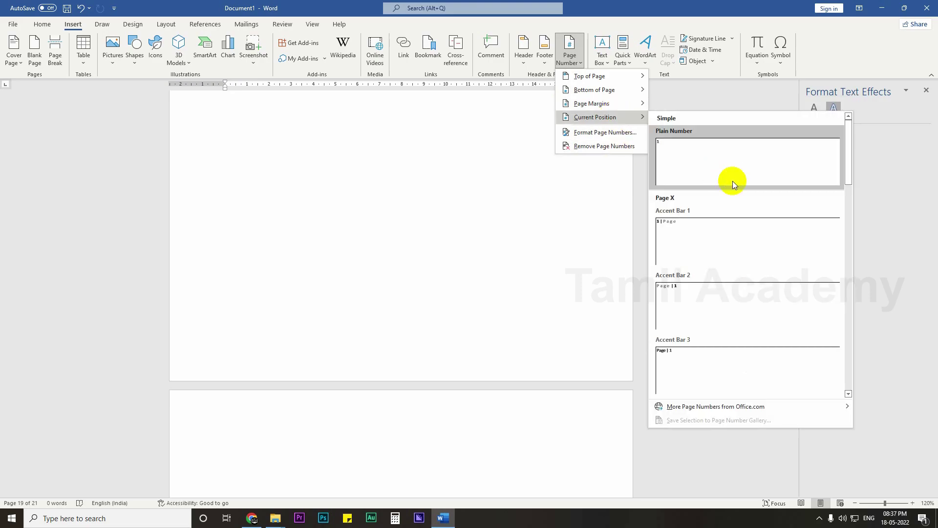
pyautogui.scroll(-10, 726, 350)
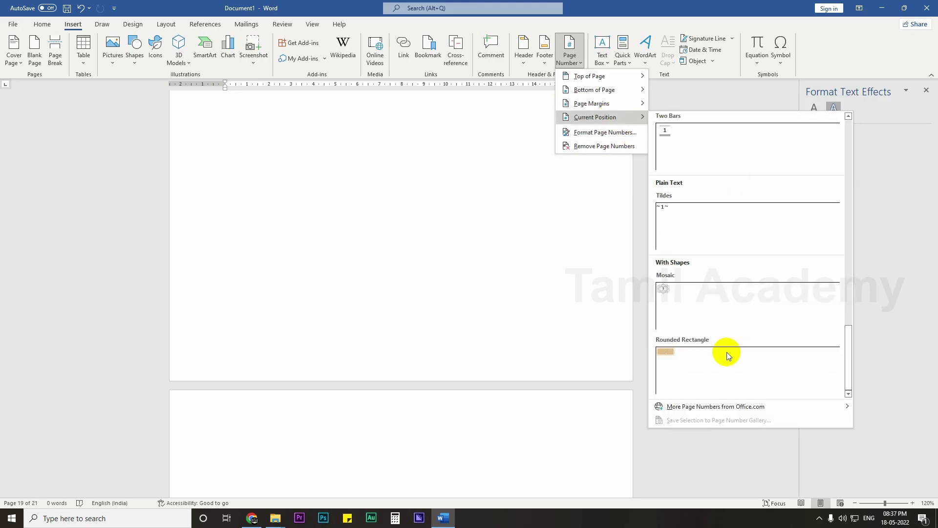
# Set page numbering in Format Page Numbers to start at 101
pyautogui.click(629, 134)
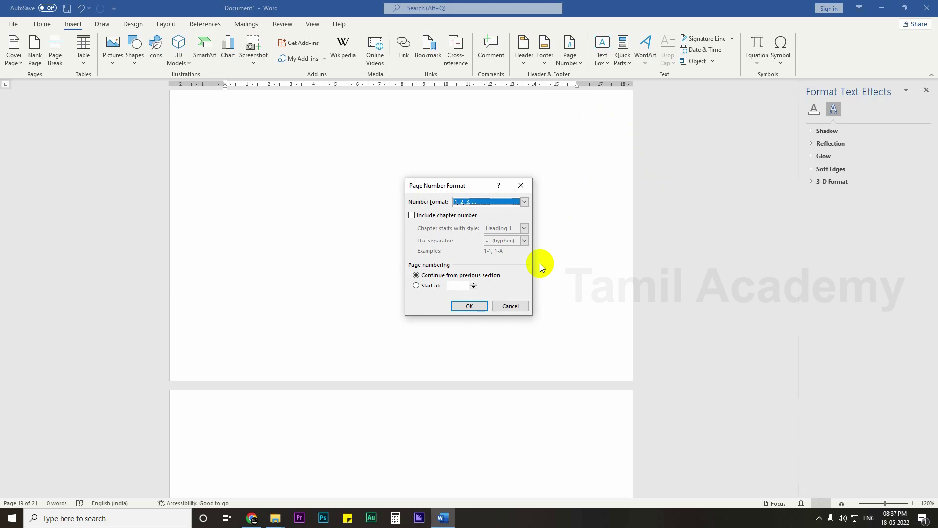
pyautogui.click(417, 285)
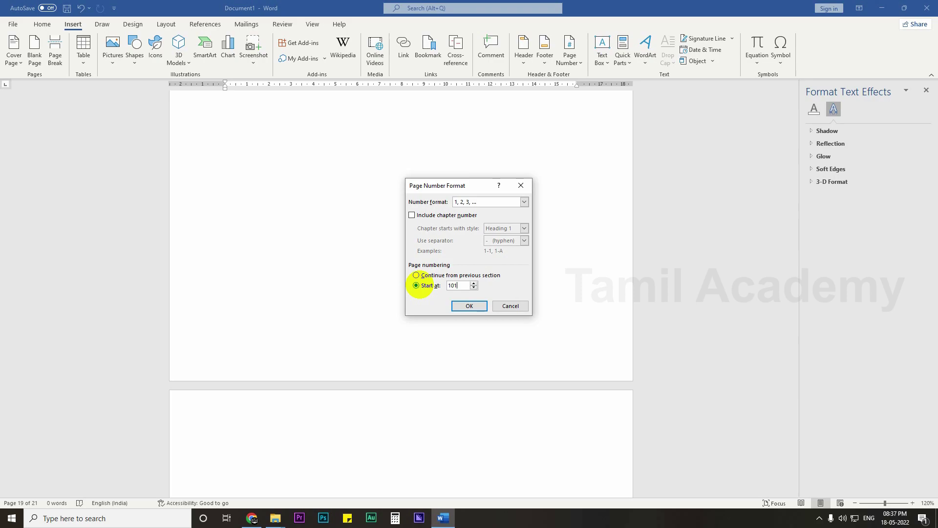
pyautogui.click(469, 305)
# Add Top of Page Plain Number 1 to the headers, numbered 101 to 121
pyautogui.scroll(-10, 474, 378)
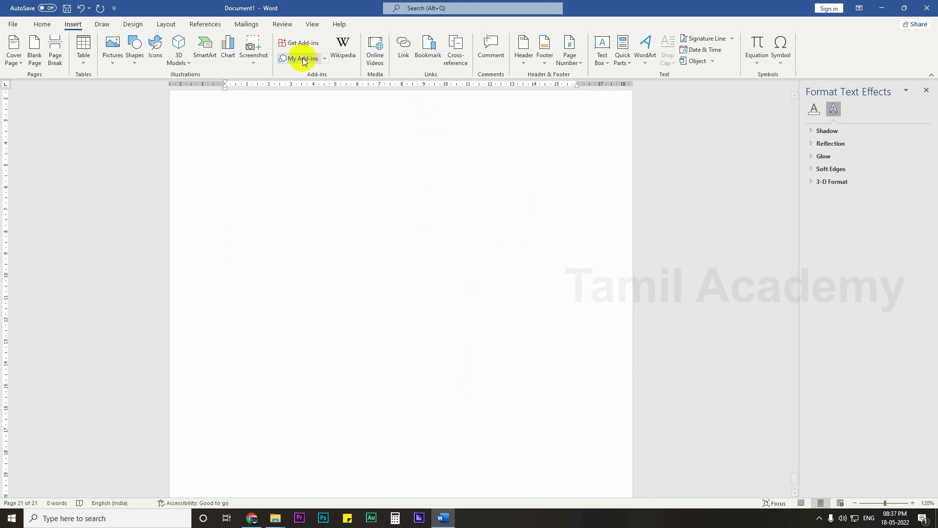
pyautogui.scroll(5, 310, 184)
pyautogui.scroll(15, 333, 210)
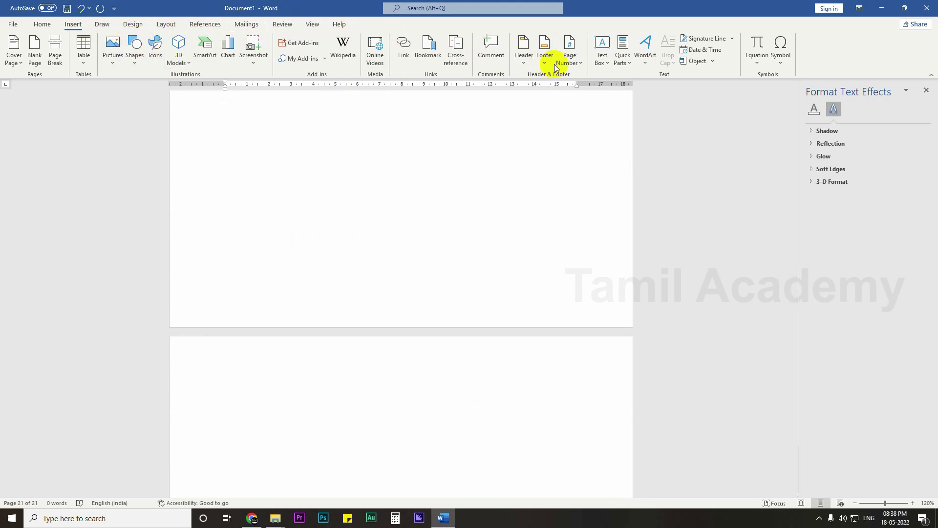
pyautogui.click(568, 57)
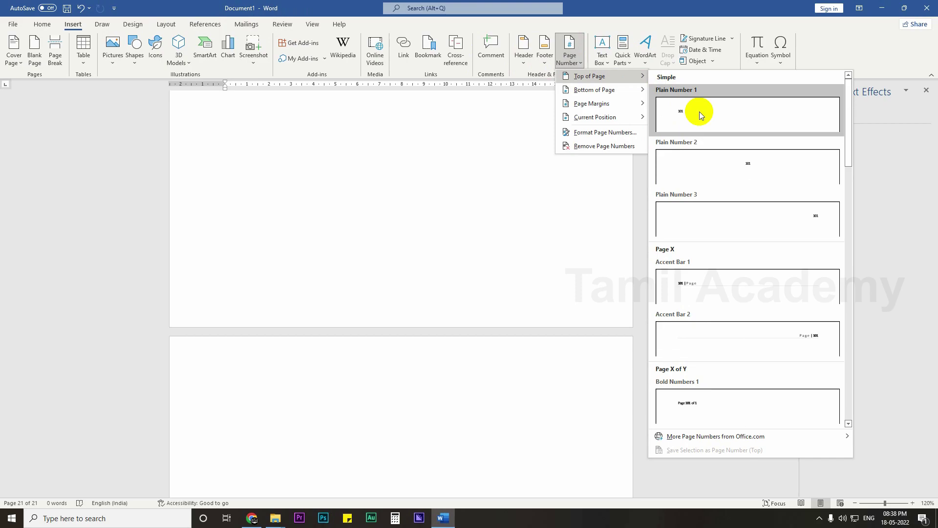
pyautogui.click(681, 121)
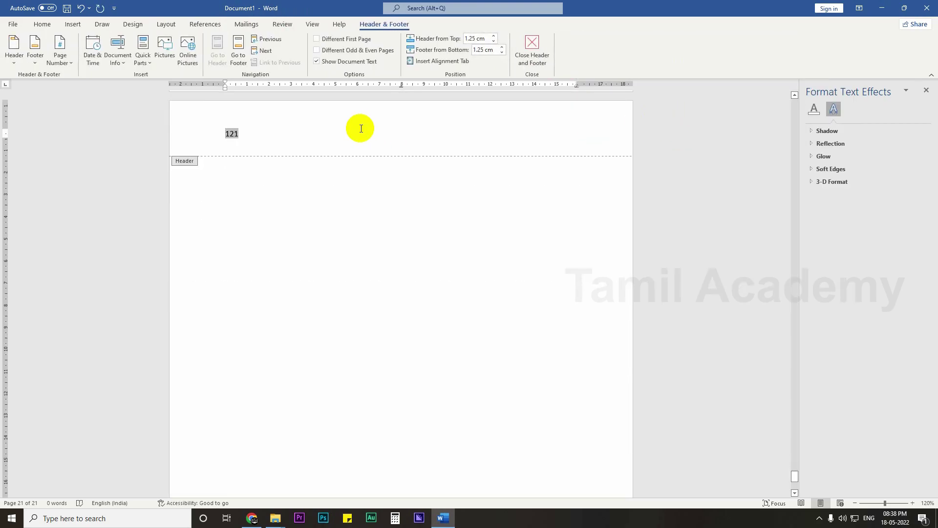
pyautogui.scroll(8, 315, 174)
pyautogui.scroll(10, 316, 174)
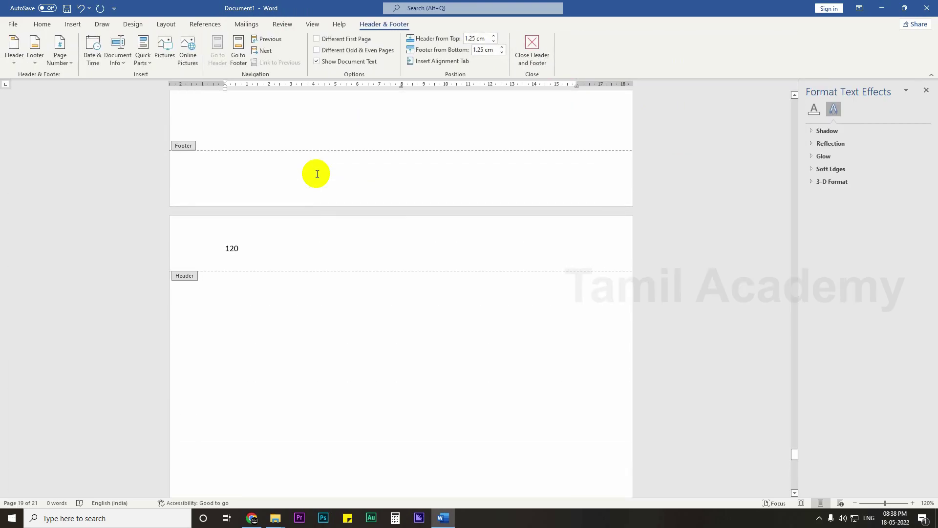
pyautogui.moveTo(796, 439); pyautogui.dragTo(797, 104)
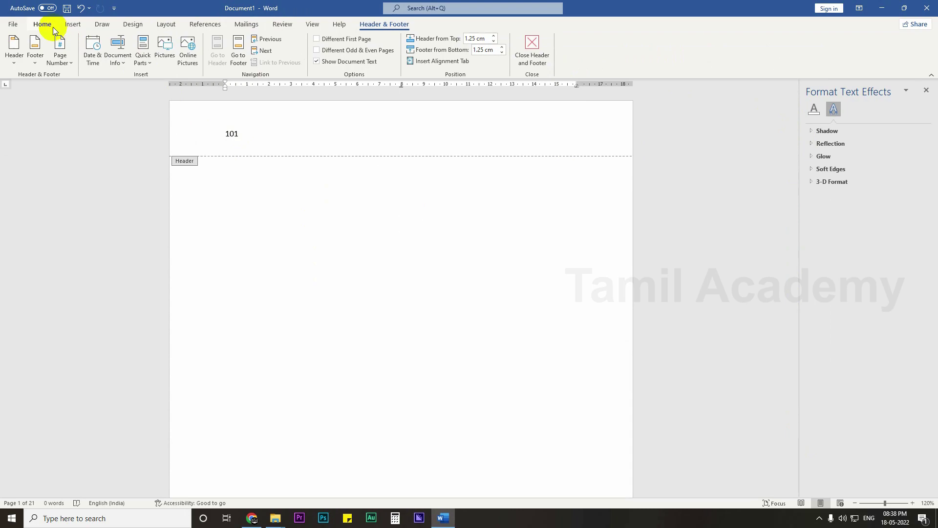
pyautogui.click(73, 25)
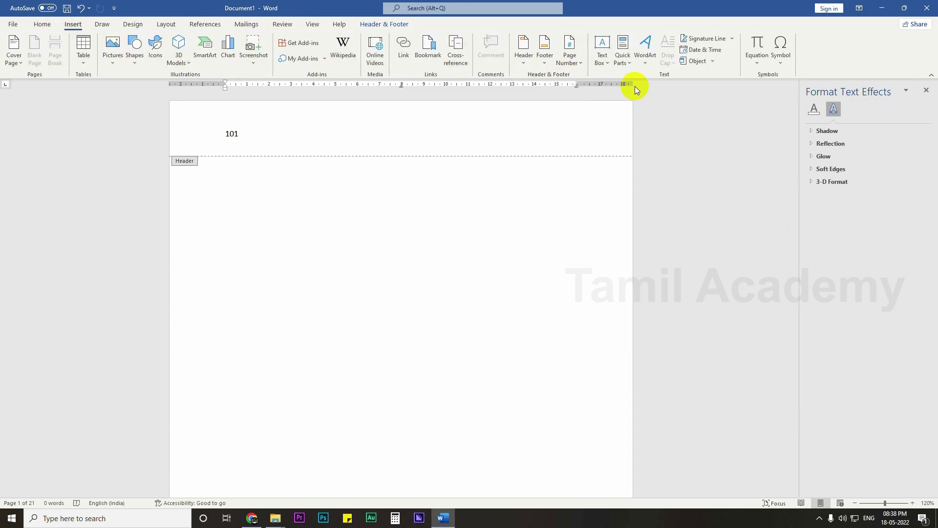
pyautogui.click(571, 60)
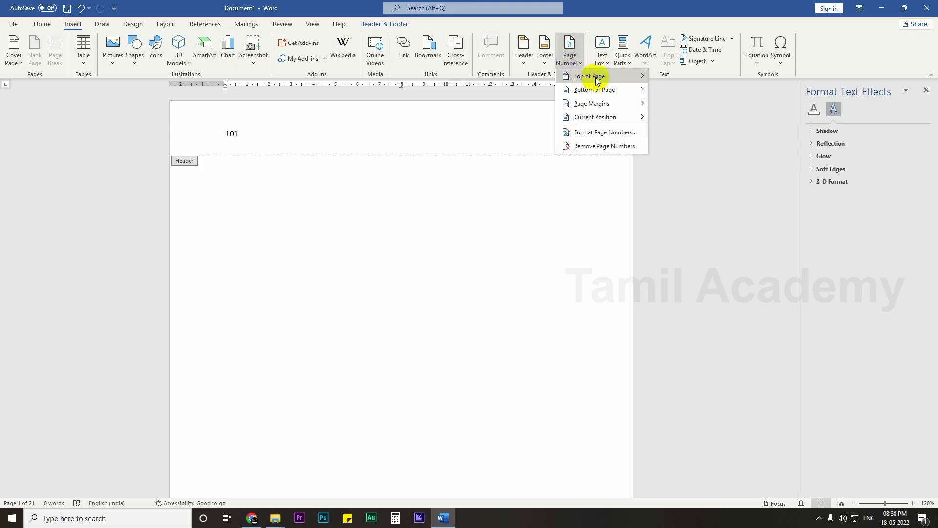
pyautogui.click(598, 132)
pyautogui.click(523, 203)
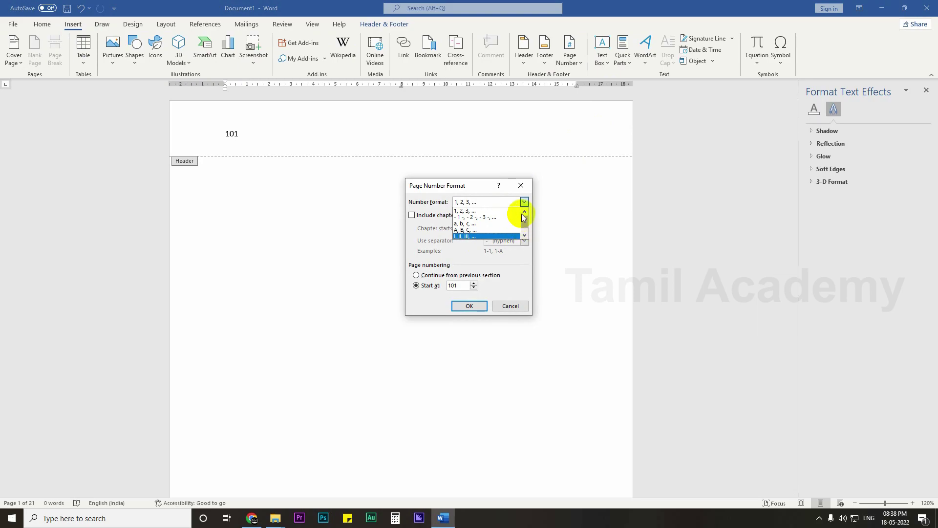
pyautogui.click(523, 202)
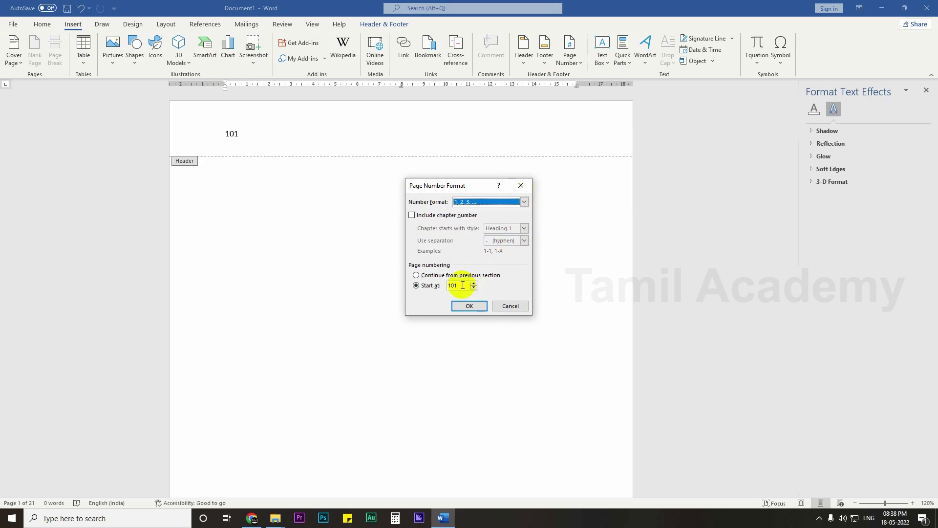
pyautogui.click(473, 216)
pyautogui.click(523, 229)
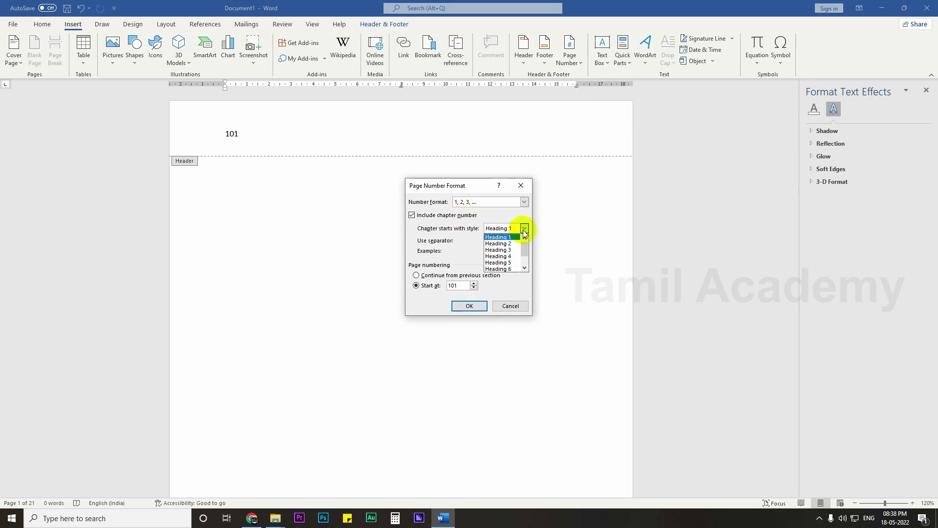
pyautogui.click(523, 230)
pyautogui.click(524, 240)
pyautogui.click(524, 240)
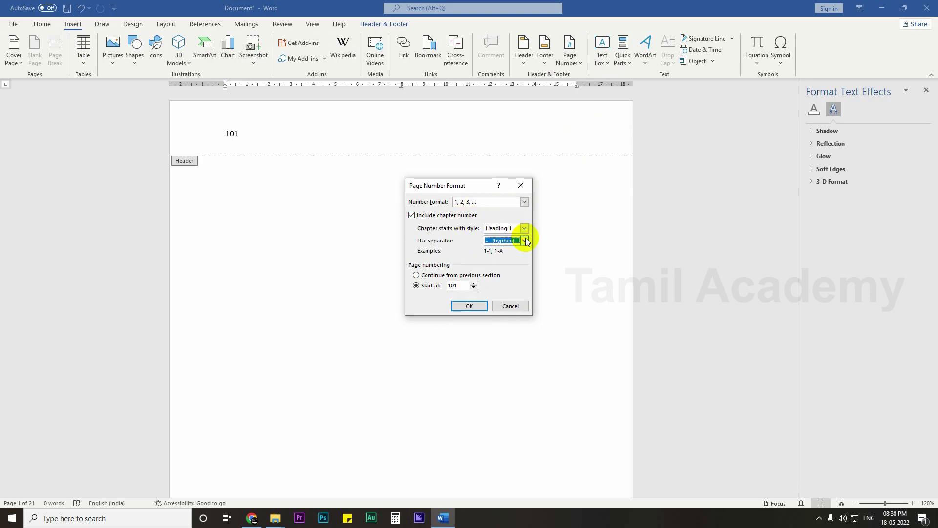
pyautogui.click(512, 305)
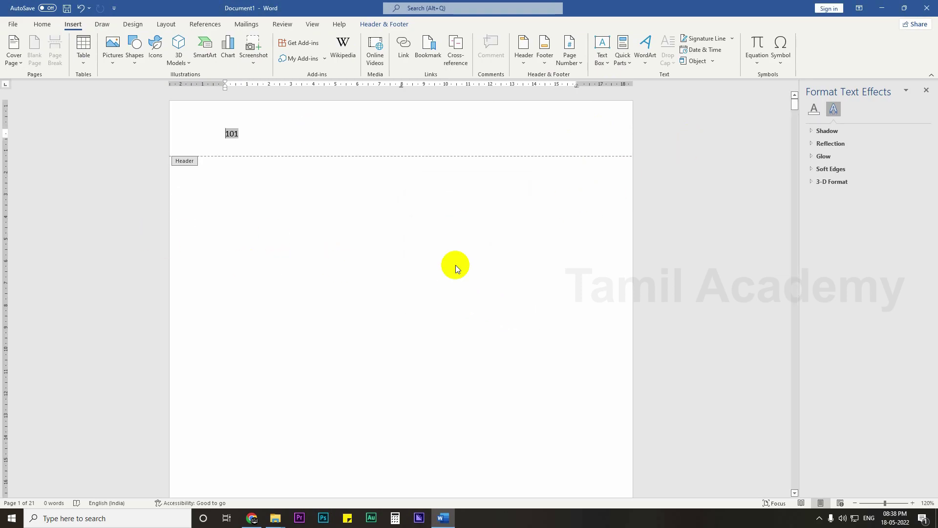
# Insert WordArt reading 'Tamil Academy' and move it toward the page centre
pyautogui.doubleClick(495, 265)
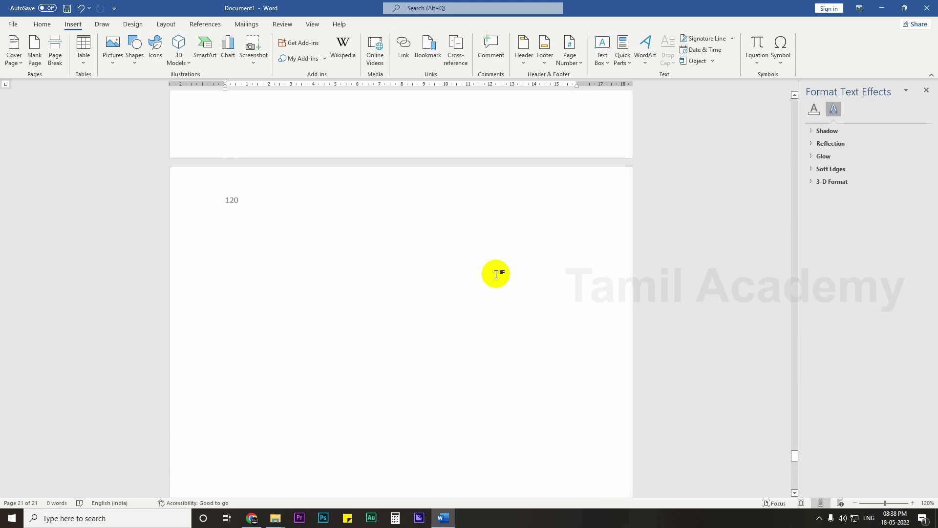
pyautogui.scroll(-1, 503, 269)
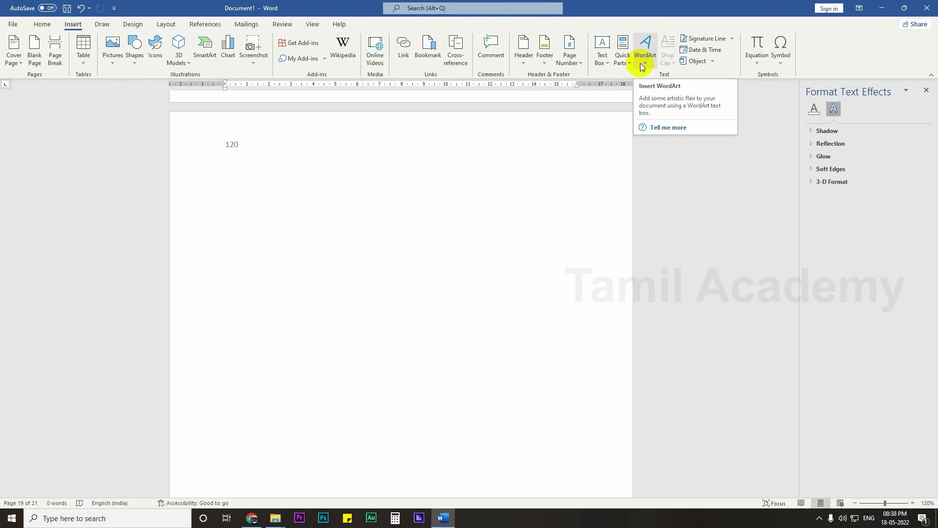
pyautogui.click(642, 65)
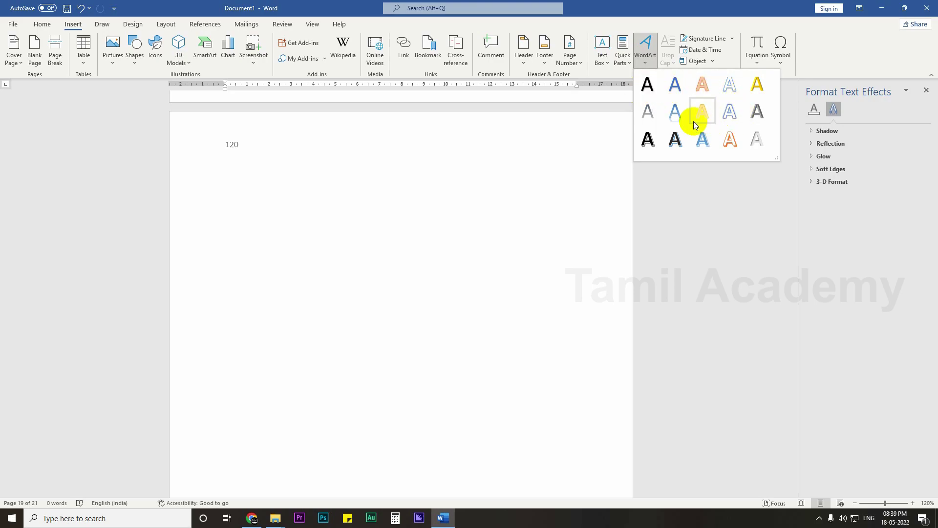
pyautogui.click(674, 140)
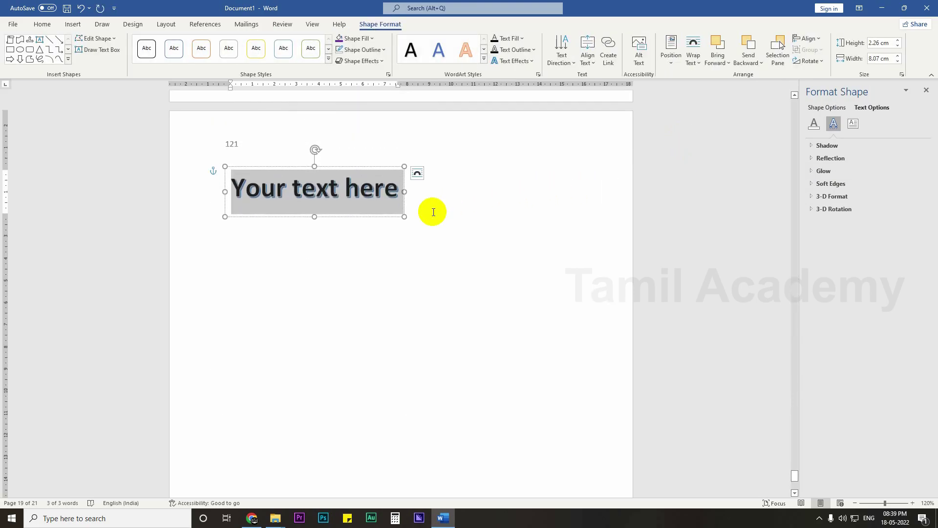
pyautogui.write('Tamil Aca')
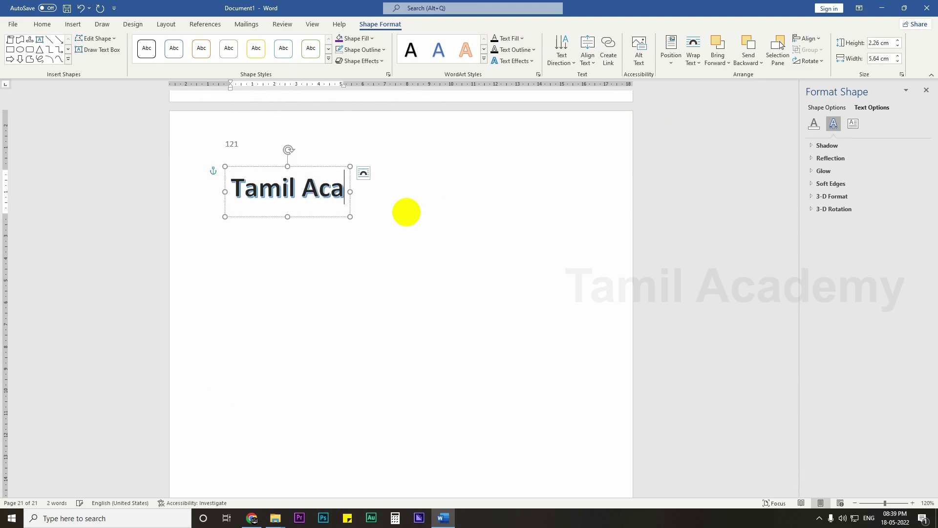
pyautogui.write('demy')
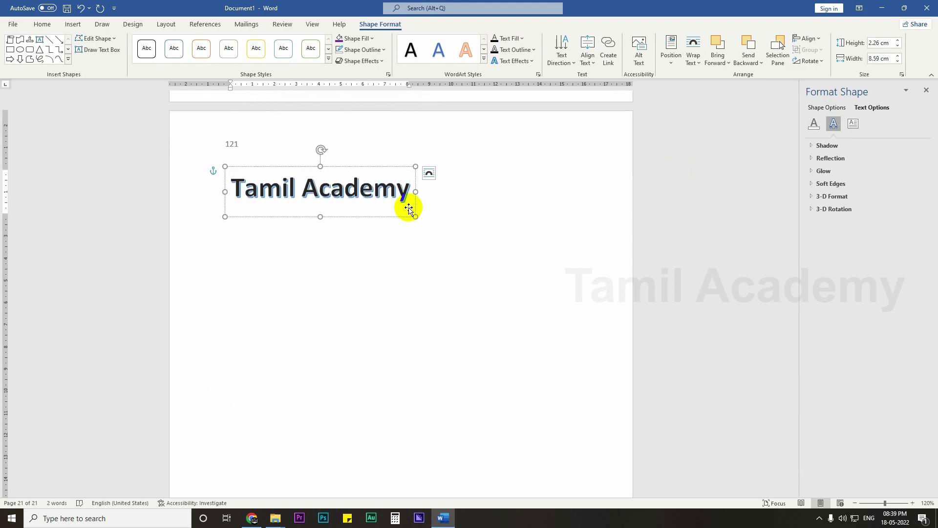
pyautogui.click(329, 251)
pyautogui.click(351, 200)
pyautogui.click(360, 167)
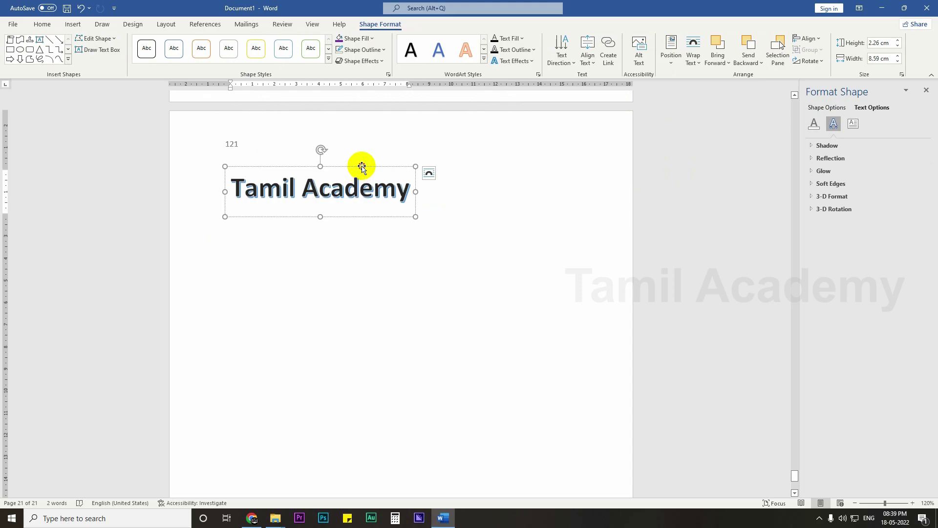
pyautogui.moveTo(360, 166); pyautogui.dragTo(456, 174)
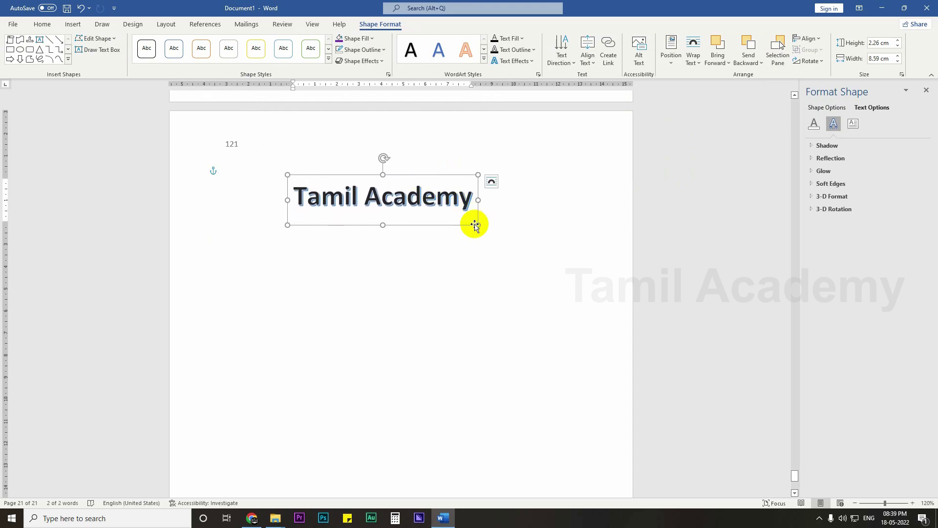
pyautogui.moveTo(477, 225); pyautogui.dragTo(544, 248)
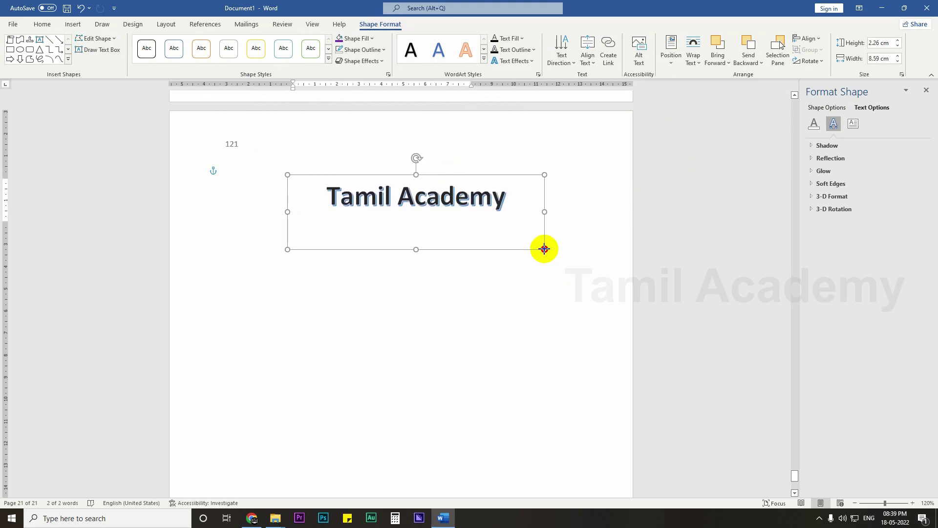
# Grow the WordArt font four times and widen the box to fit both words
pyautogui.click(502, 200)
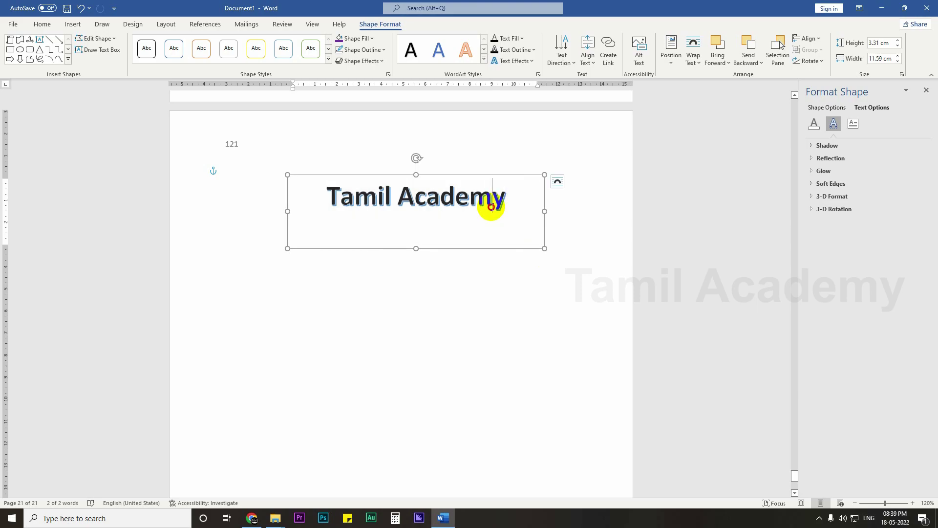
pyautogui.doubleClick(494, 200)
pyautogui.tripleClick(360, 200)
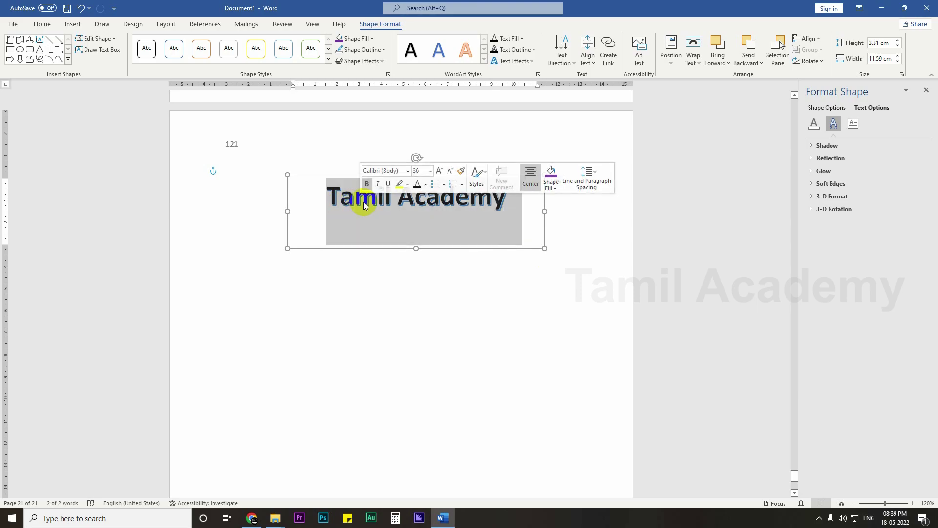
pyautogui.click(440, 172)
pyautogui.click(440, 172)
pyautogui.click(440, 172)
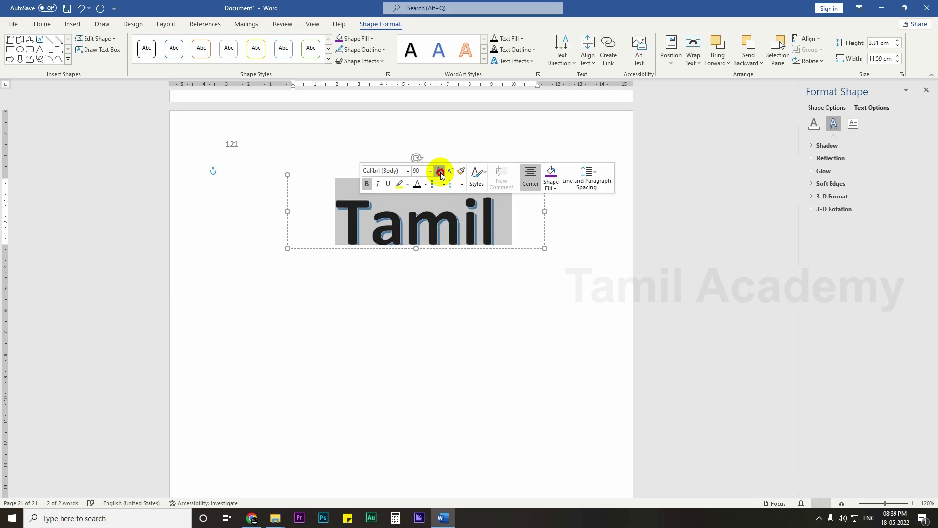
pyautogui.click(440, 172)
pyautogui.moveTo(542, 249); pyautogui.dragTo(627, 303)
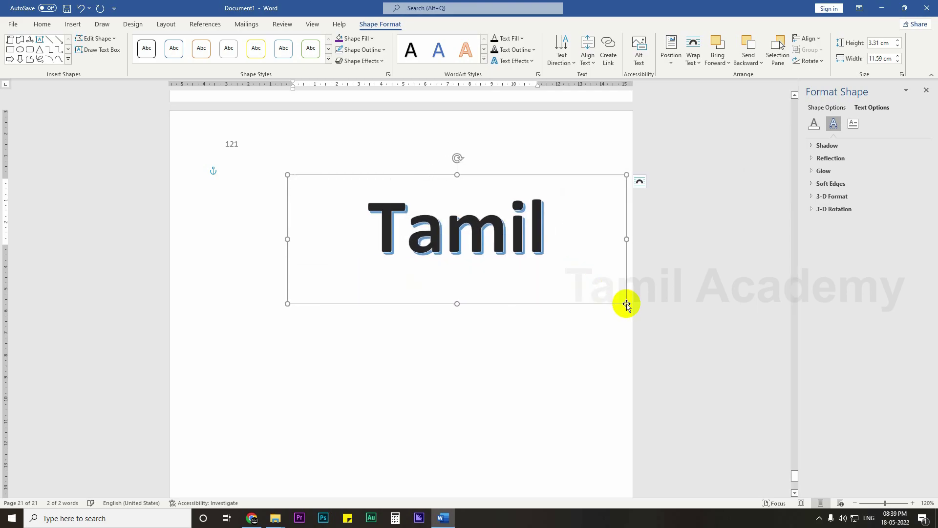
pyautogui.moveTo(288, 304); pyautogui.dragTo(174, 377)
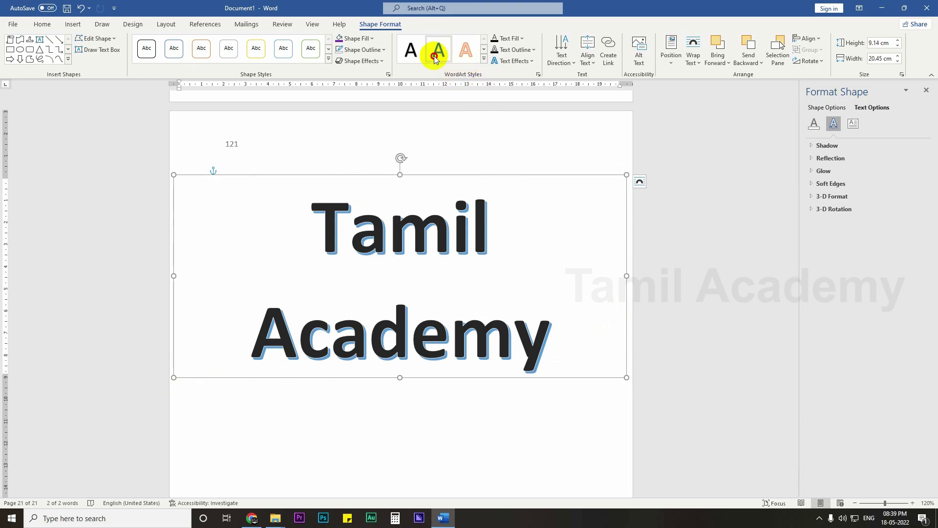
# Apply the orange outlined WordArt style with purple text fill, leaving text effects unchanged
pyautogui.click(468, 59)
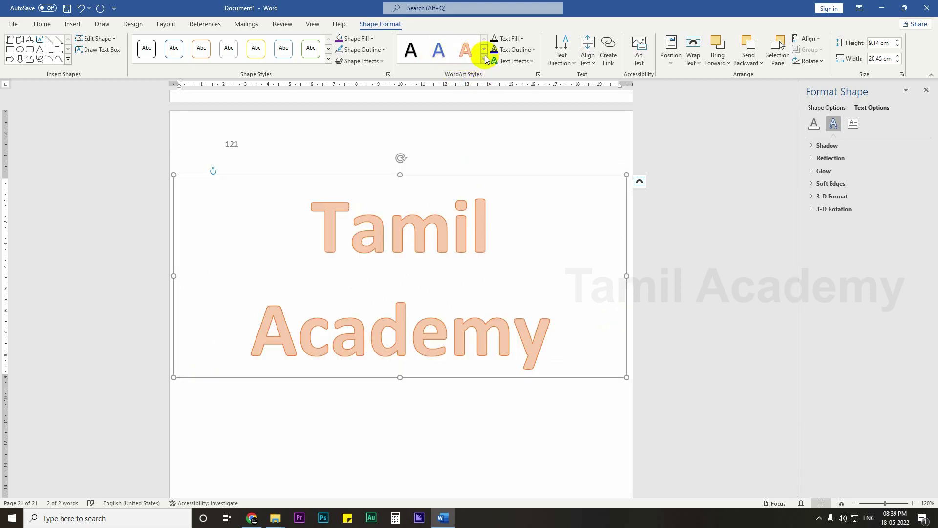
pyautogui.click(515, 40)
pyautogui.click(568, 144)
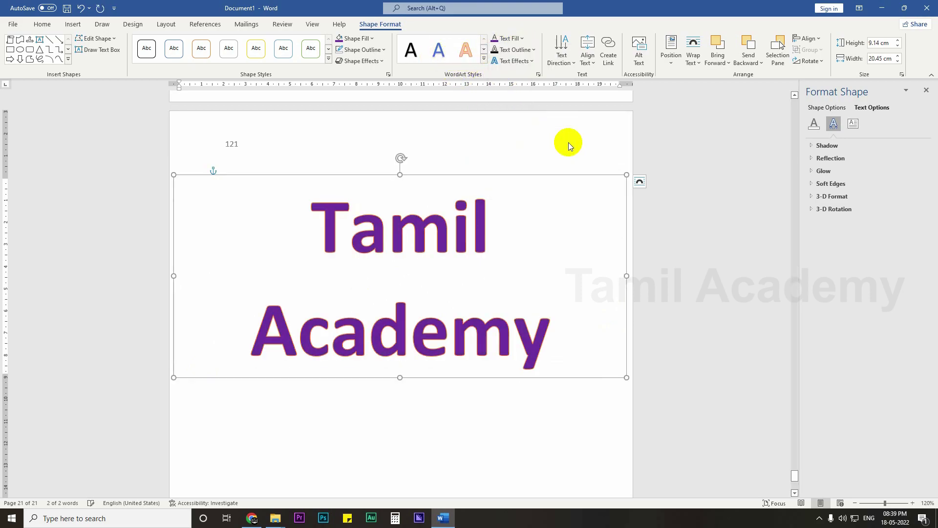
pyautogui.click(530, 61)
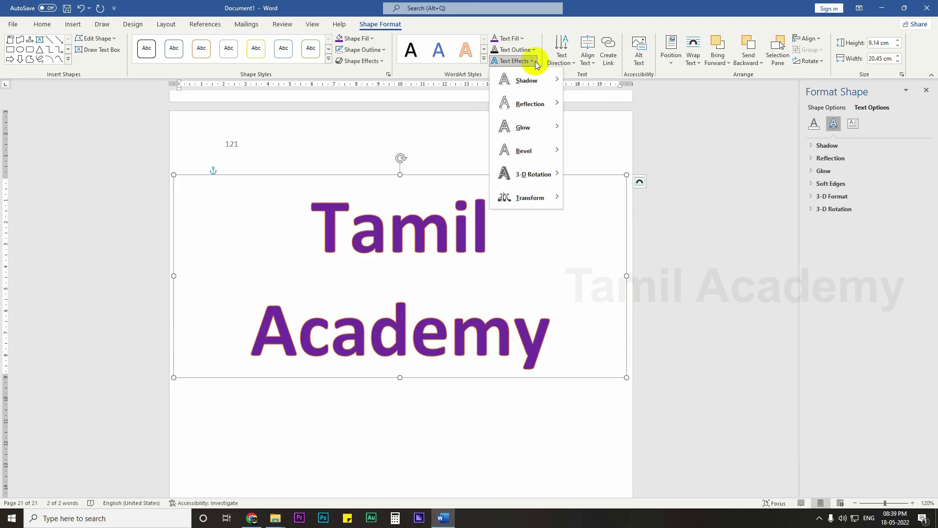
pyautogui.moveTo(534, 103)
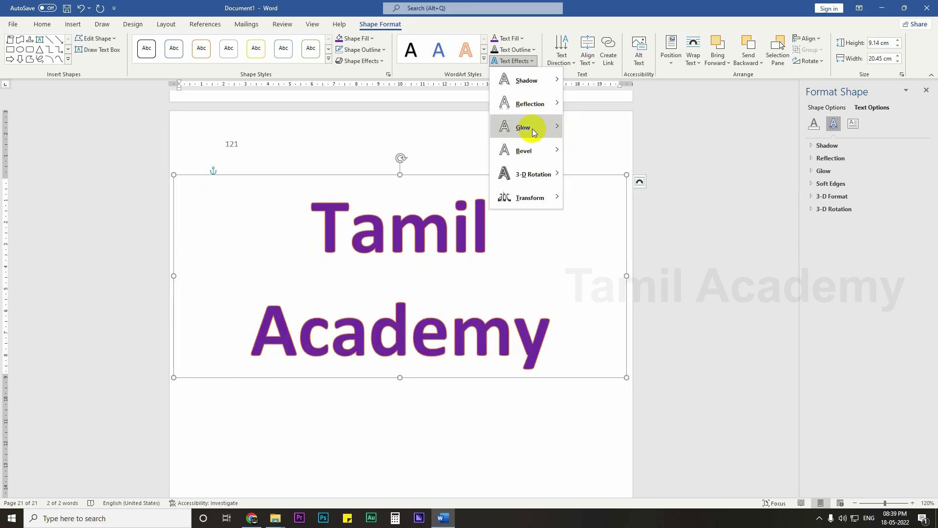
pyautogui.moveTo(540, 161)
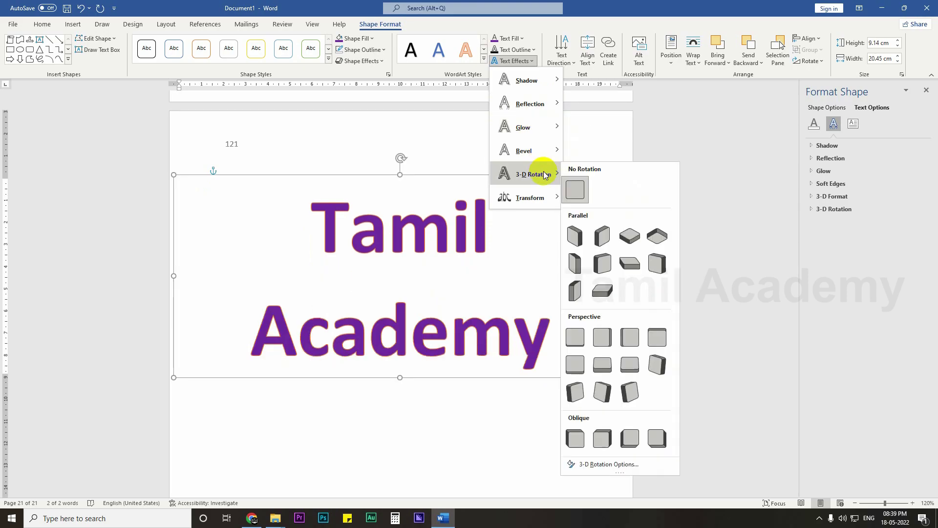
pyautogui.click(356, 177)
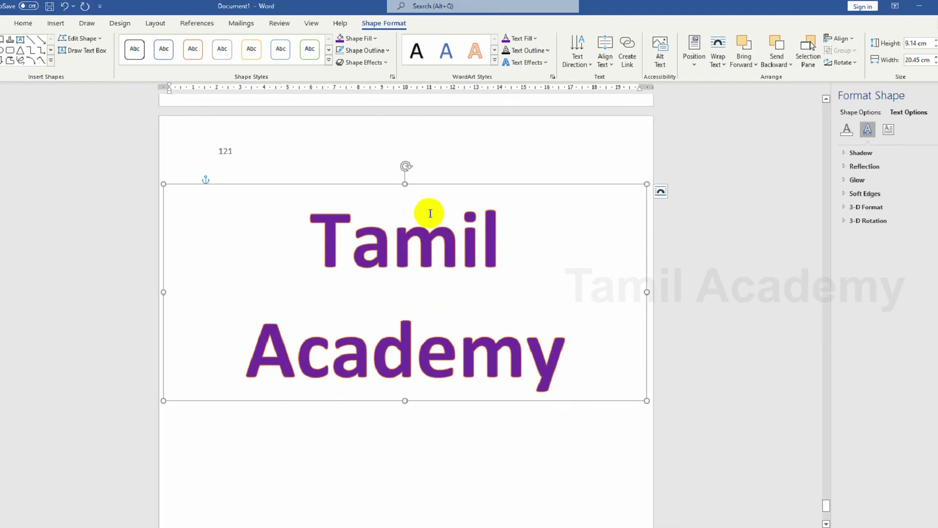
# Delete the Tamil Academy WordArt and pick Binomial Theorem from the built-in equation gallery
pyautogui.click(57, 27)
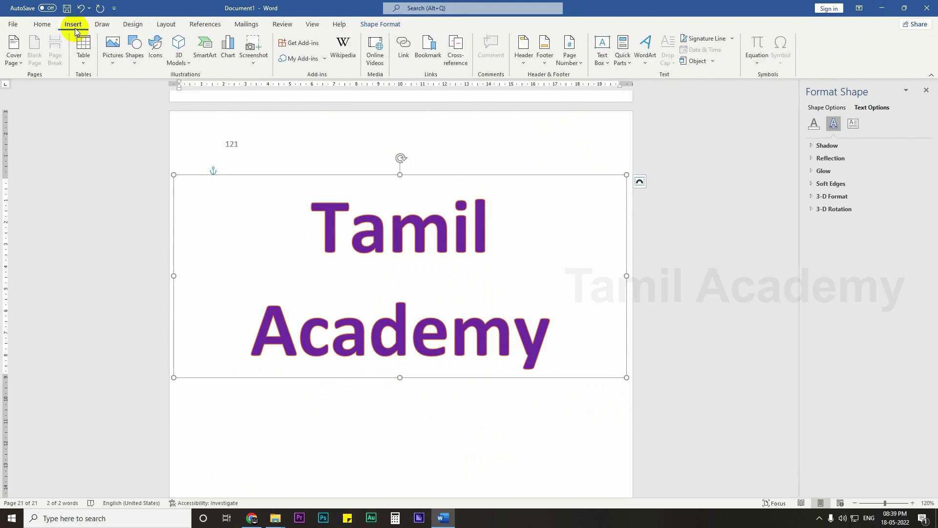
pyautogui.press('Delete')
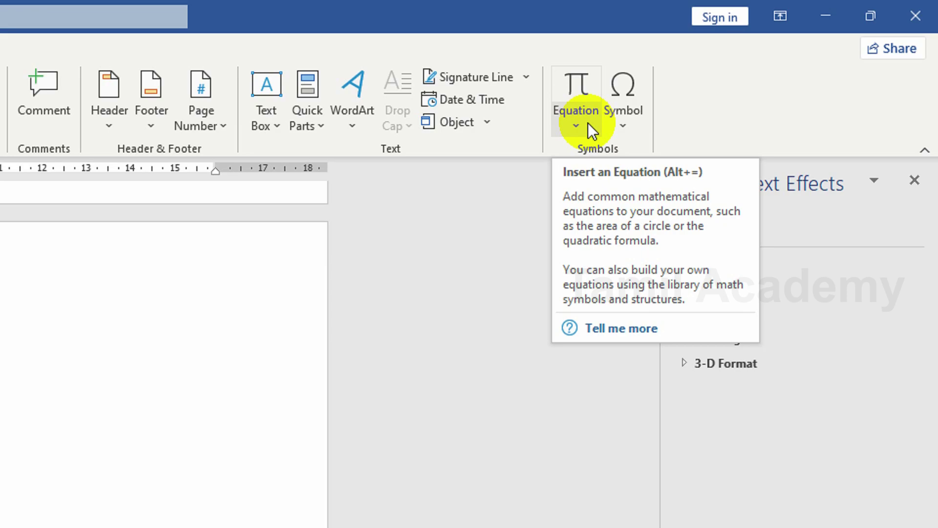
pyautogui.click(579, 131)
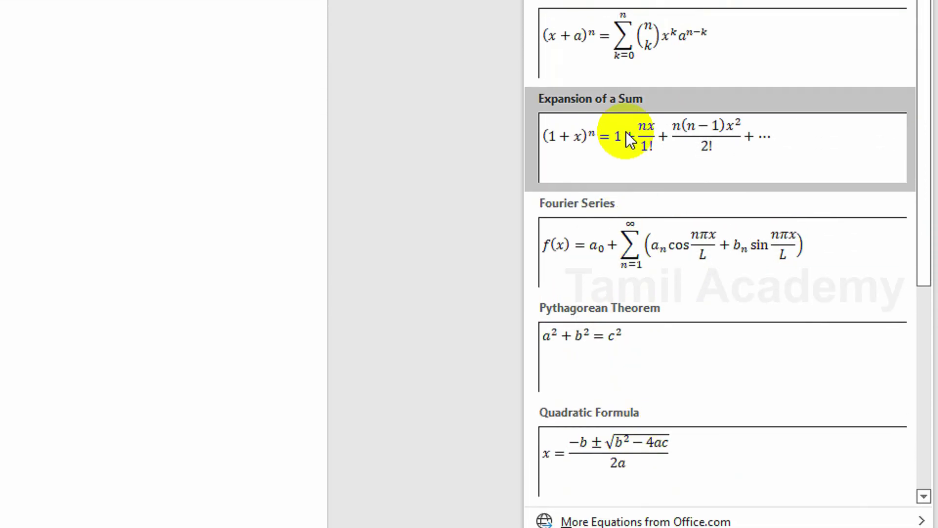
pyautogui.moveTo(628, 521)
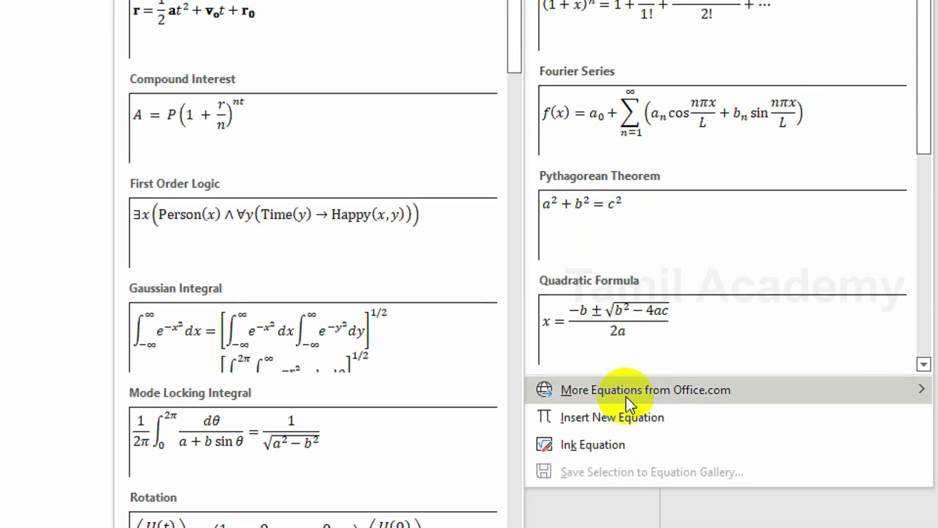
pyautogui.scroll(-10, 412, 457)
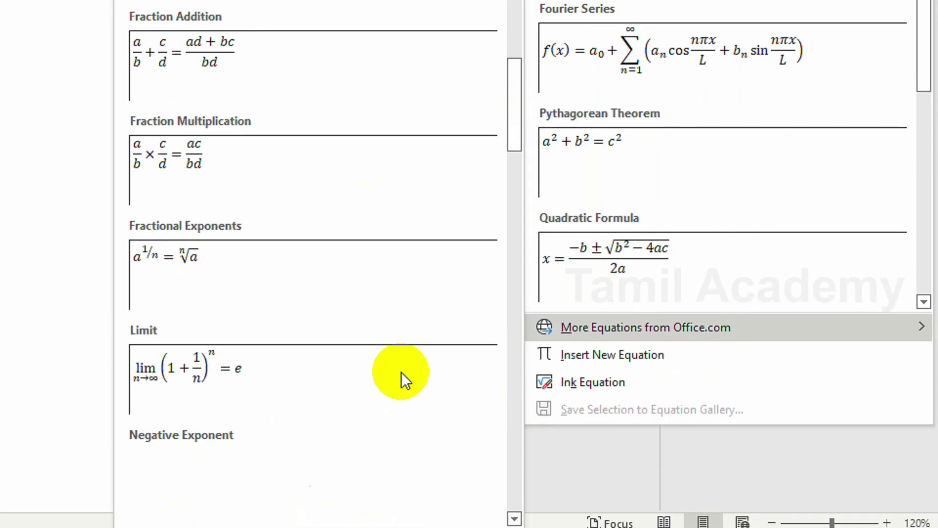
pyautogui.scroll(-3, 405, 380)
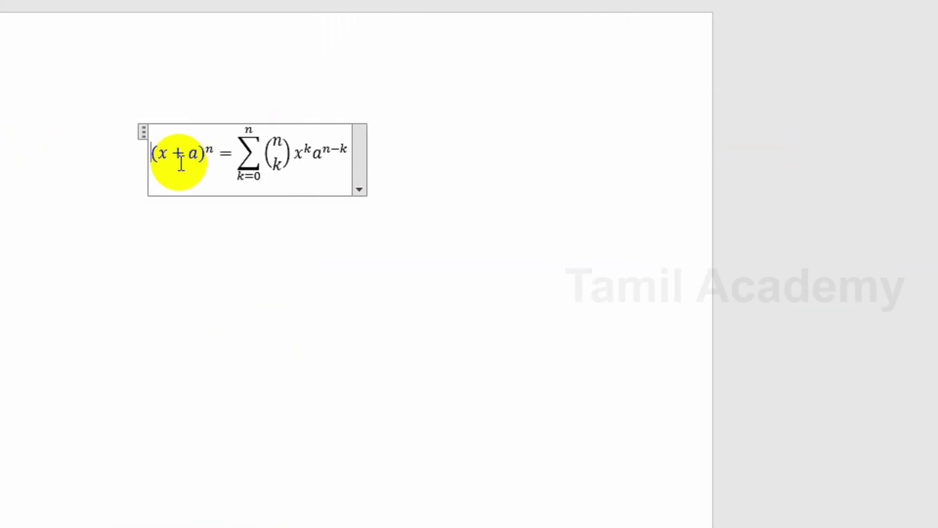
# Edit the equation's bracket to (xa + x) and change the sum's upper limit to ny
pyautogui.click(204, 153)
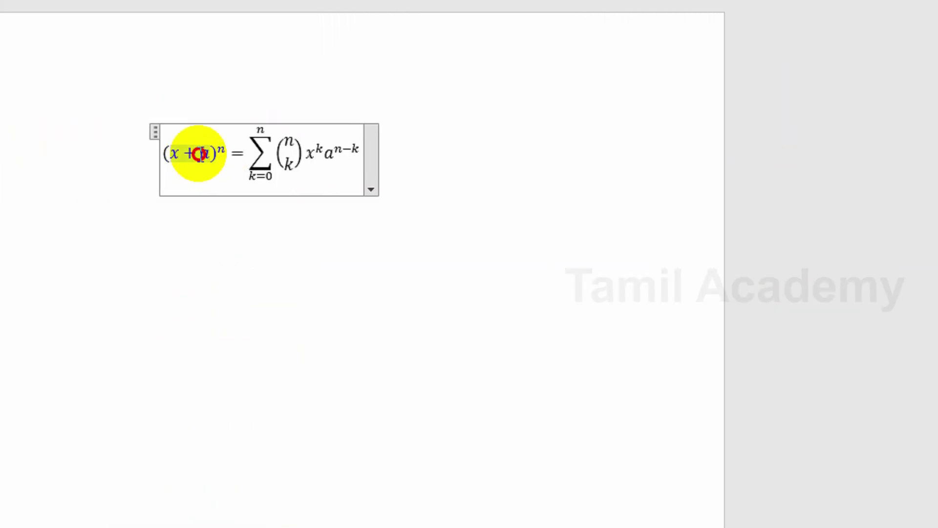
pyautogui.press('BackSpace')
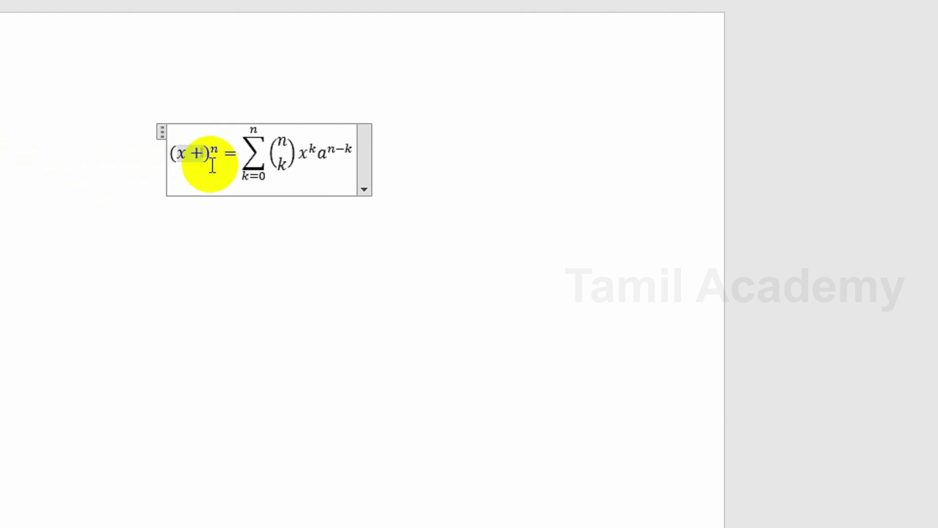
pyautogui.write('x')
pyautogui.click(177, 154)
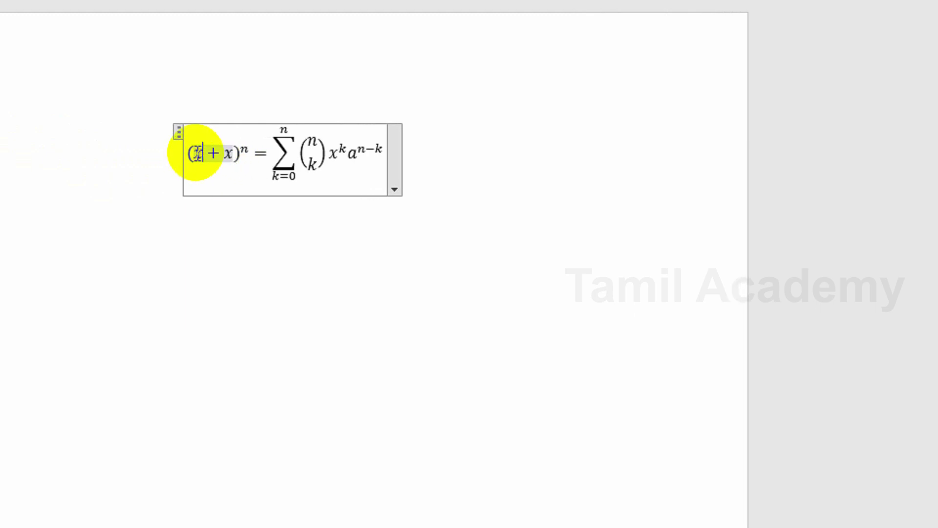
pyautogui.write('a')
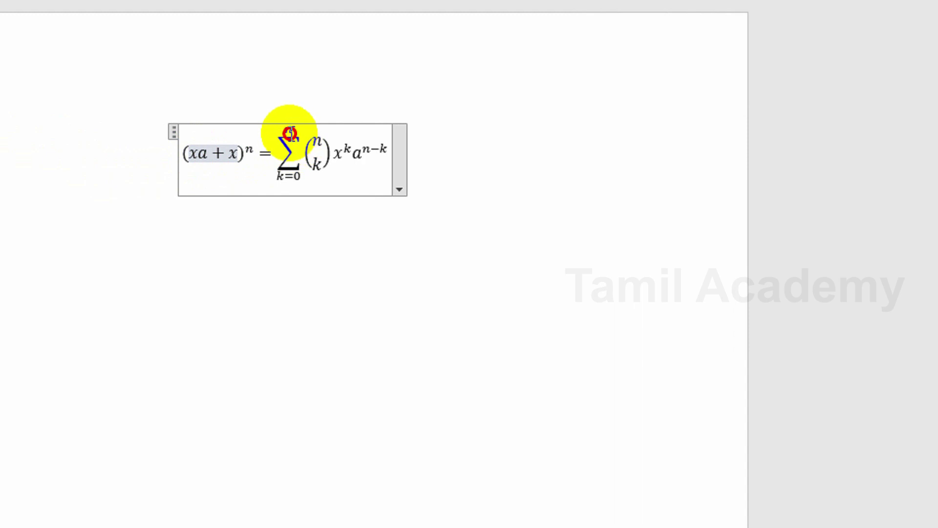
pyautogui.click(291, 130)
pyautogui.write('y')
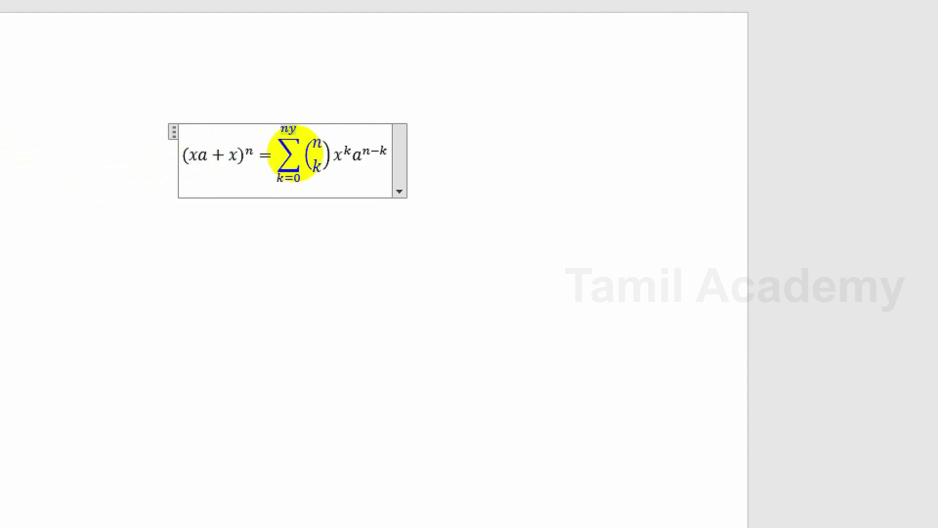
pyautogui.click(395, 147)
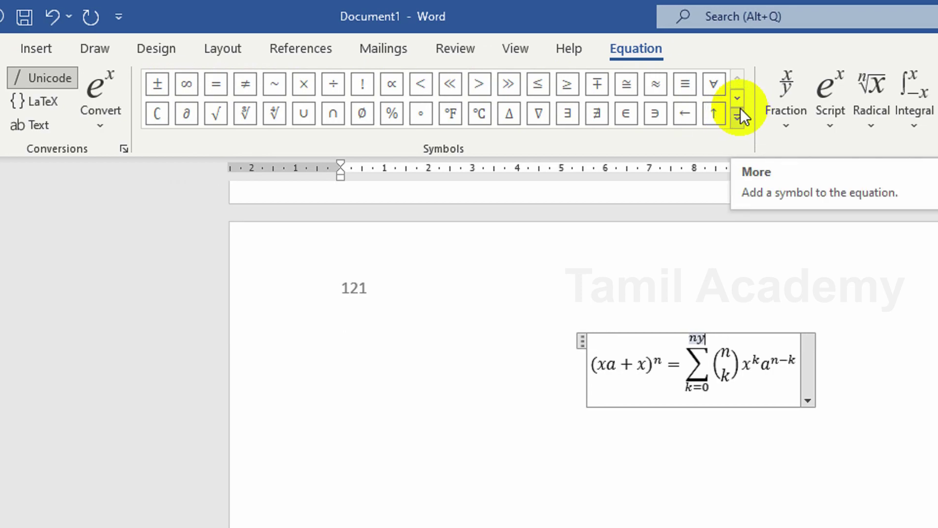
# Browse the full math symbol palette without adding anything, then exit equation editing
pyautogui.click(739, 111)
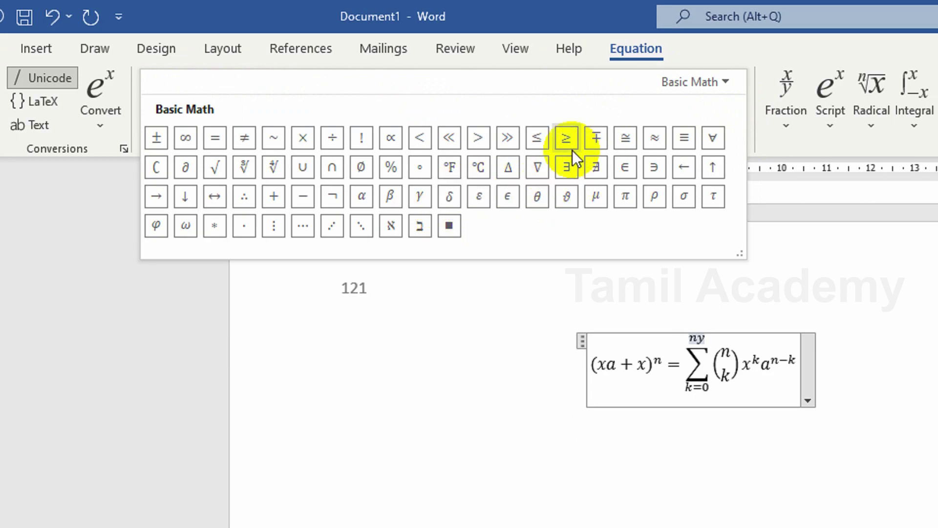
pyautogui.click(672, 361)
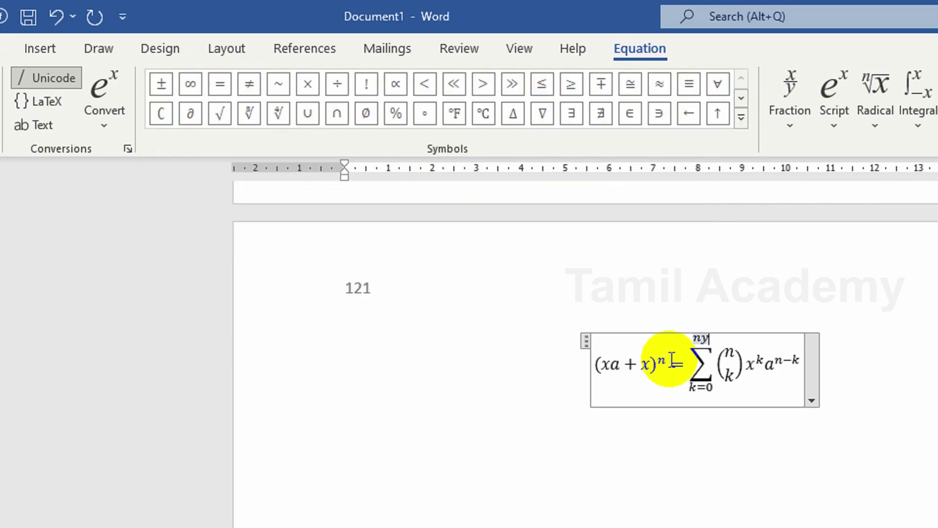
pyautogui.click(871, 357)
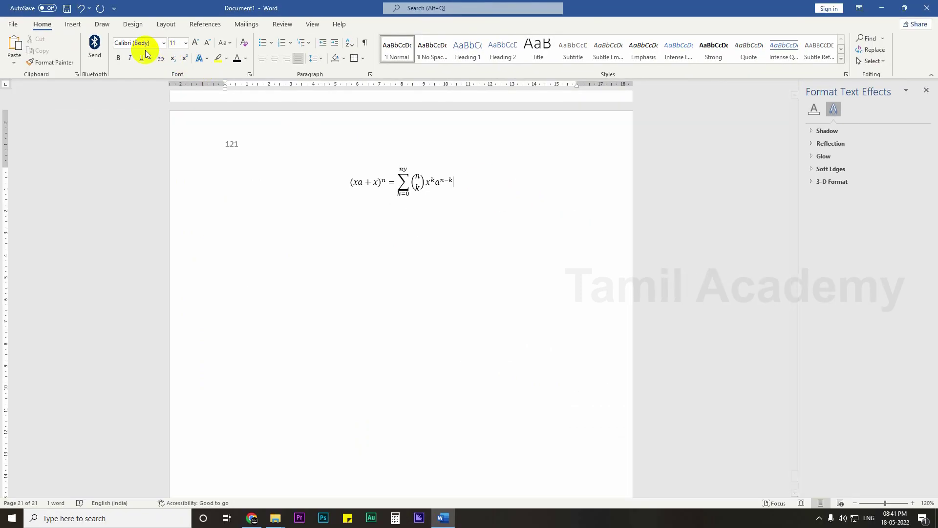
# Insert a right arrow (→) symbol after the binomial equation and place the cursor past it
pyautogui.click(71, 26)
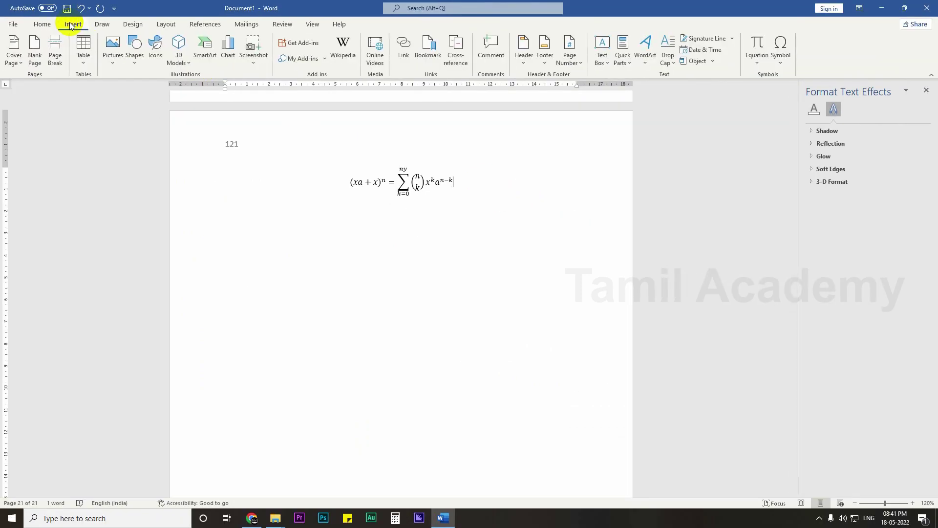
pyautogui.click(782, 59)
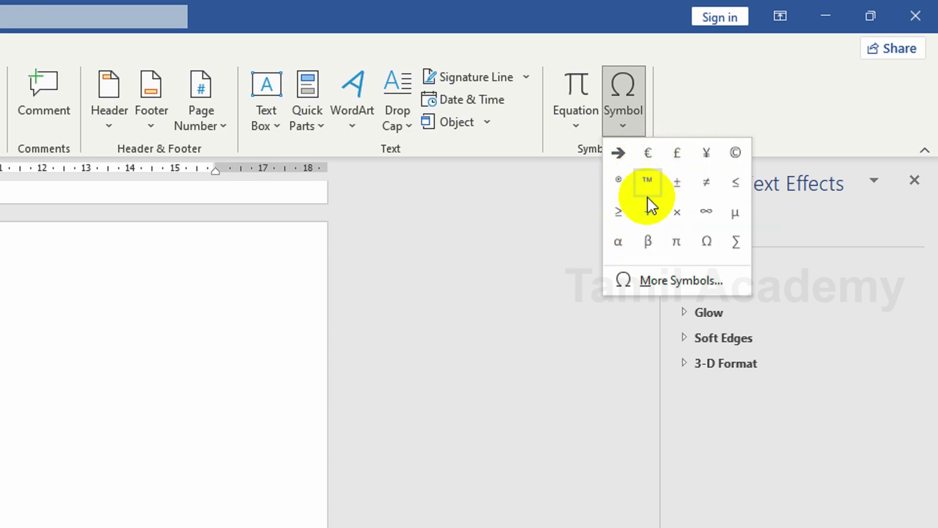
pyautogui.click(623, 153)
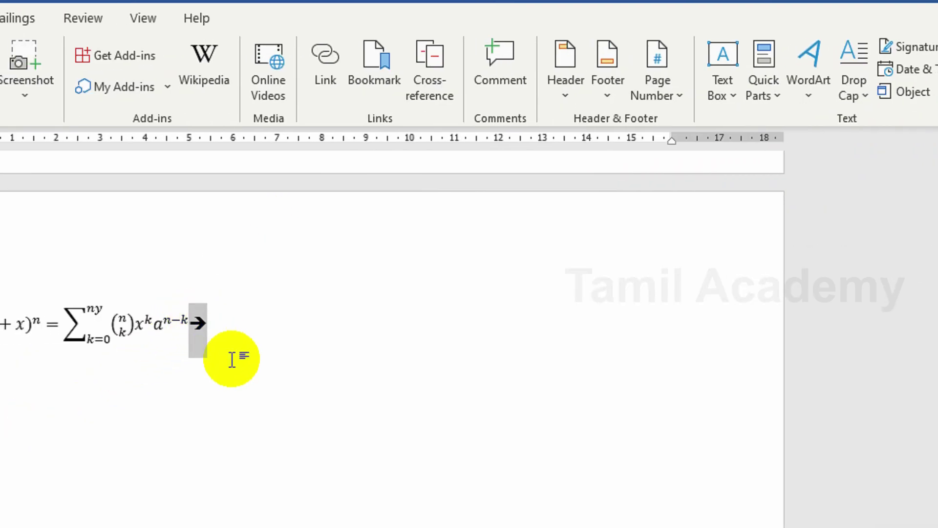
pyautogui.click(232, 359)
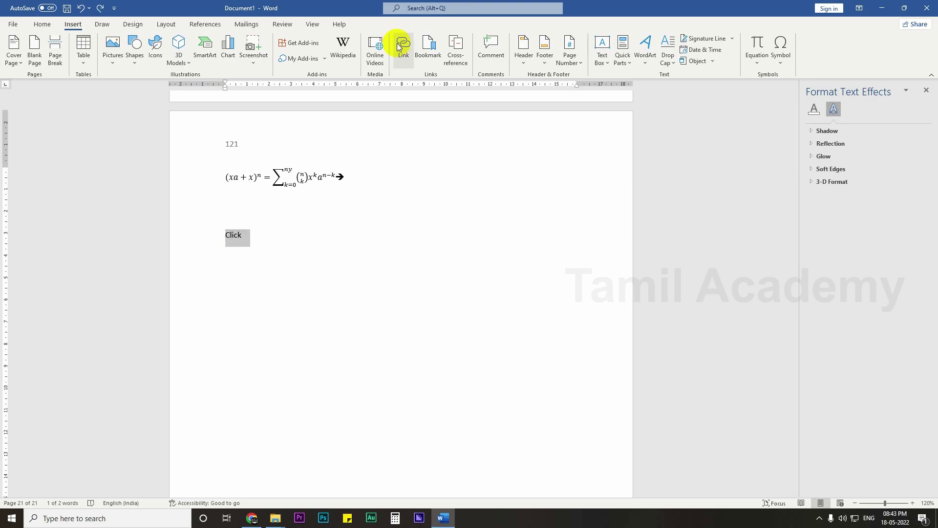
# Link the word 'Click' to the recent file '1Min → 80 - 120 Sheet.pptx'
pyautogui.click(401, 44)
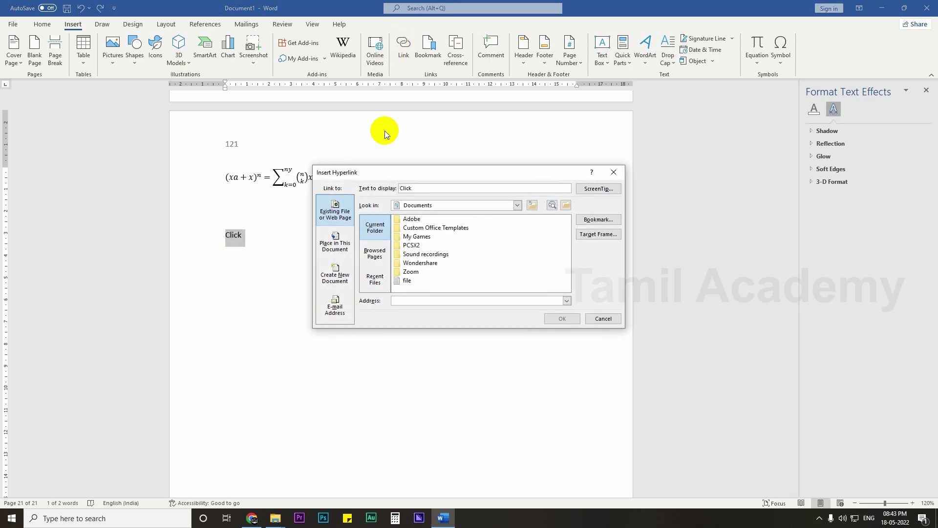
pyautogui.click(360, 268)
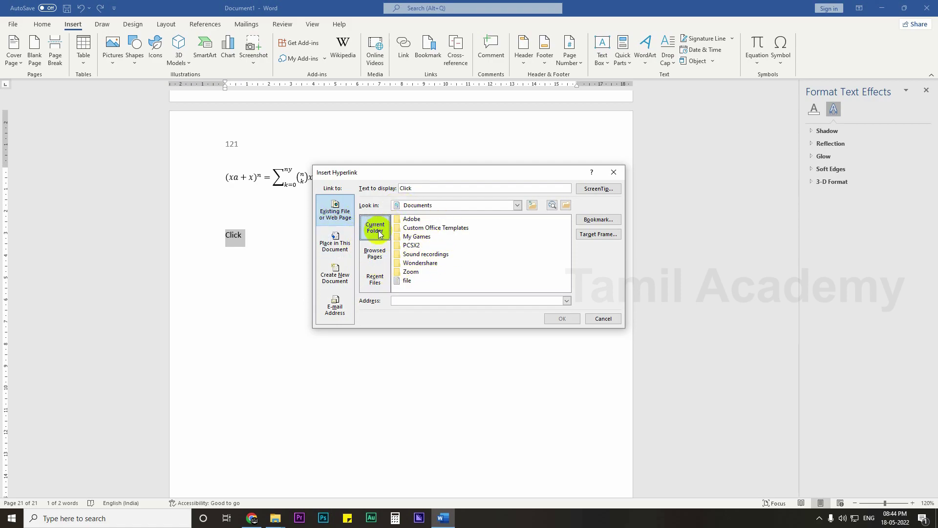
pyautogui.click(387, 260)
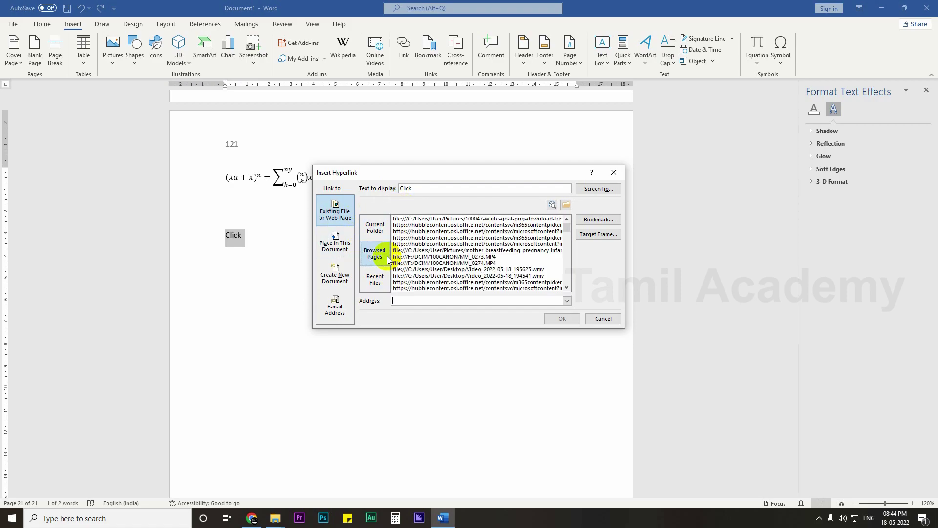
pyautogui.click(386, 280)
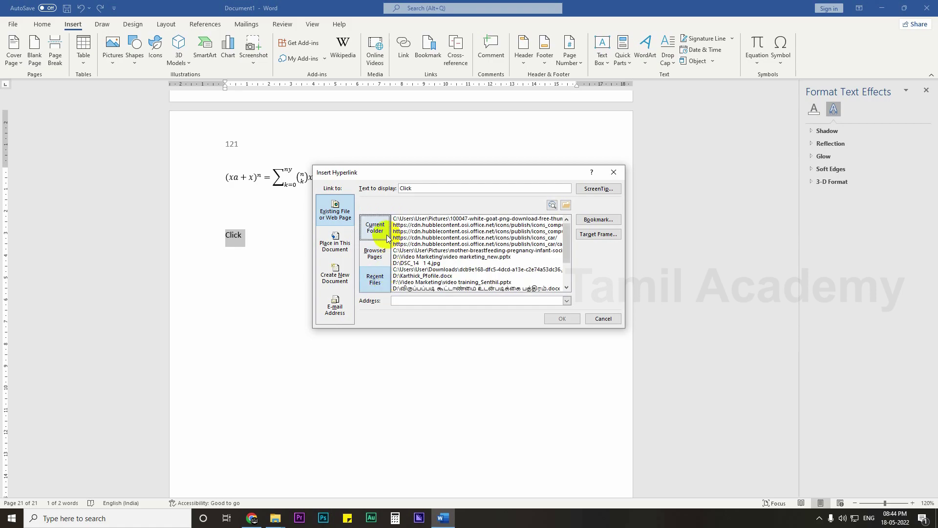
pyautogui.scroll(-2, 420, 269)
pyautogui.click(425, 288)
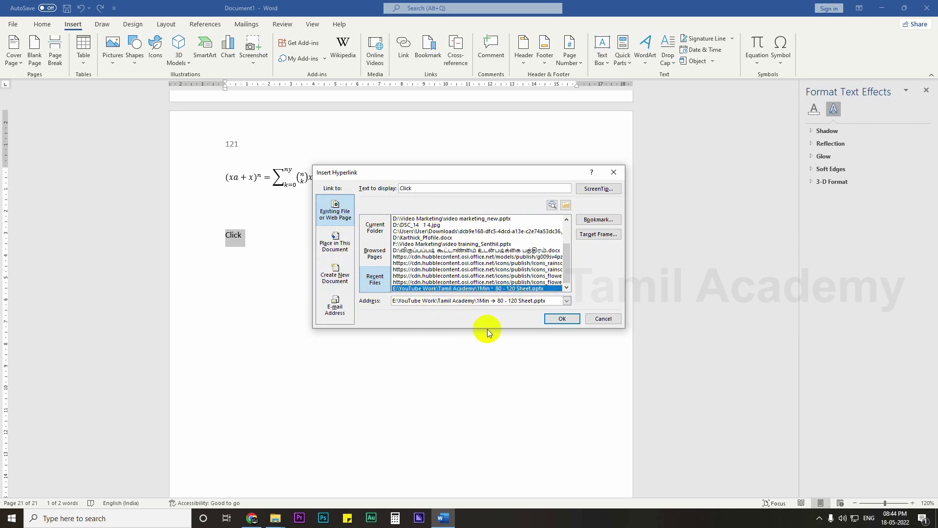
pyautogui.click(561, 319)
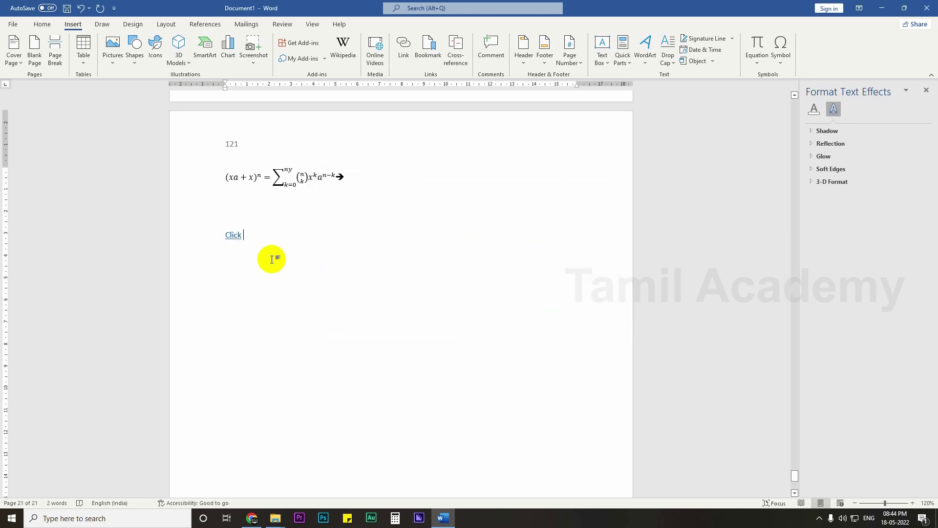
pyautogui.keyDown('ctrl'); pyautogui.click(233, 234); pyautogui.keyUp('ctrl')
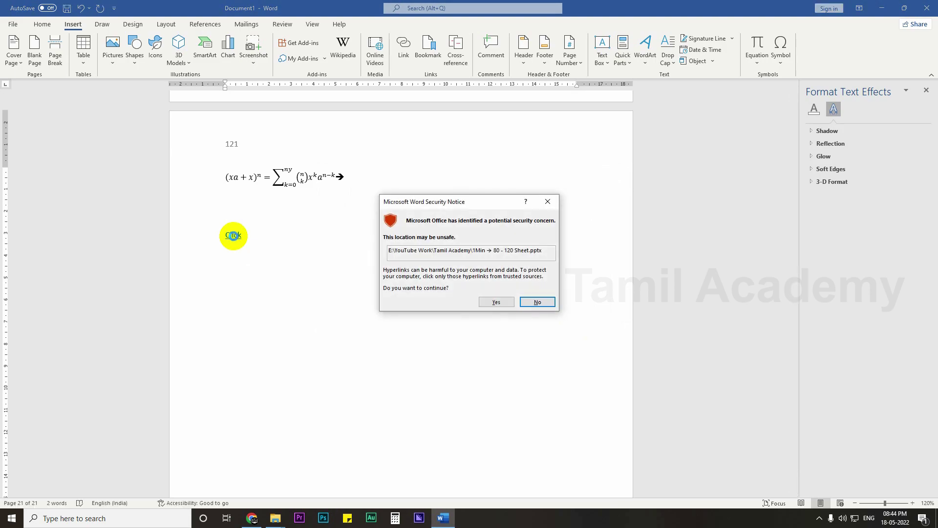
pyautogui.click(496, 302)
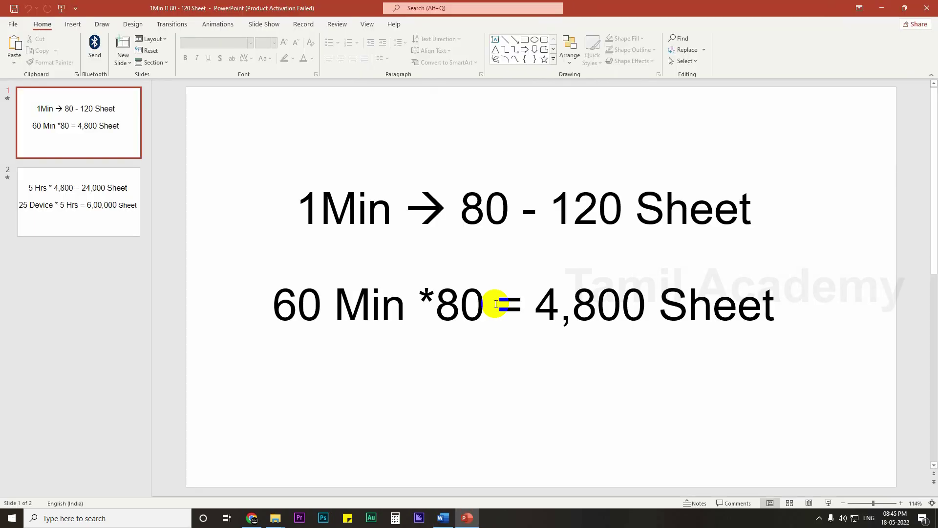
pyautogui.click(933, 8)
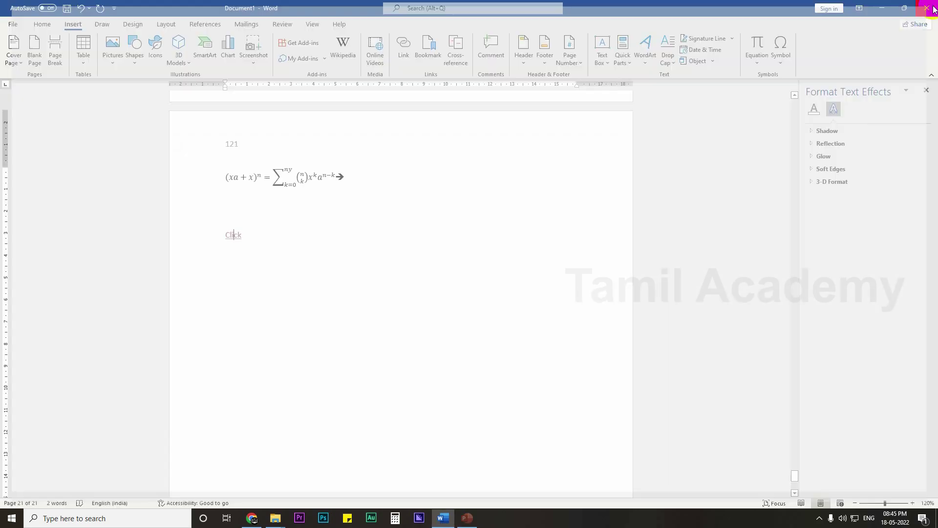
pyautogui.doubleClick(239, 240)
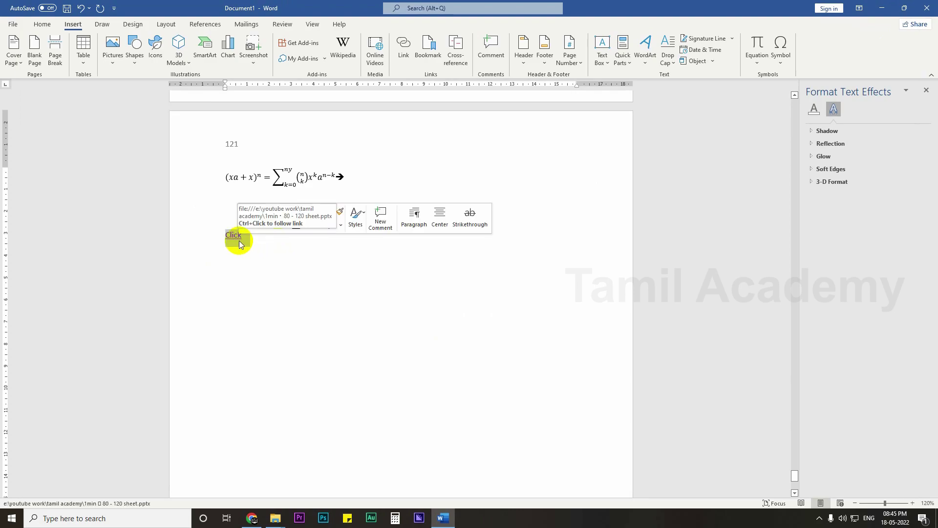
pyautogui.click(255, 248)
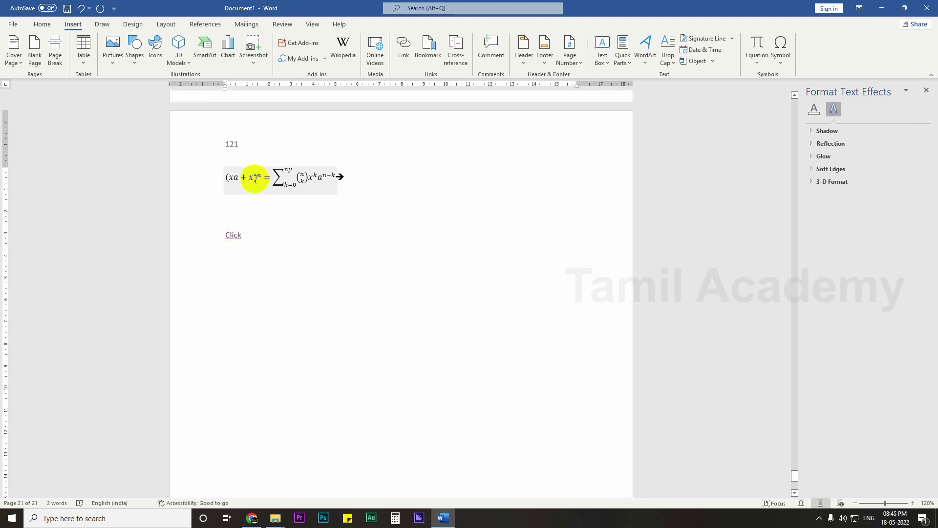